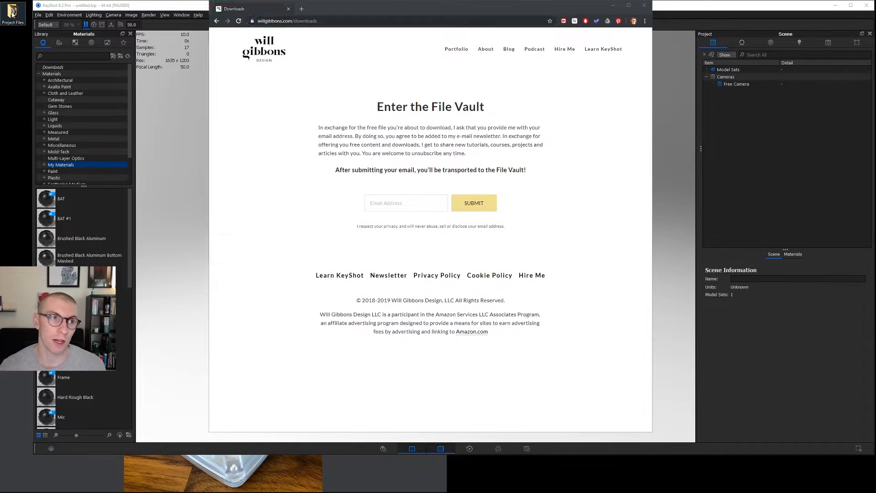
# Import MGM 8 Level.step from the Project Files folder with the default import settings.
pyautogui.doubleClick(12, 14)
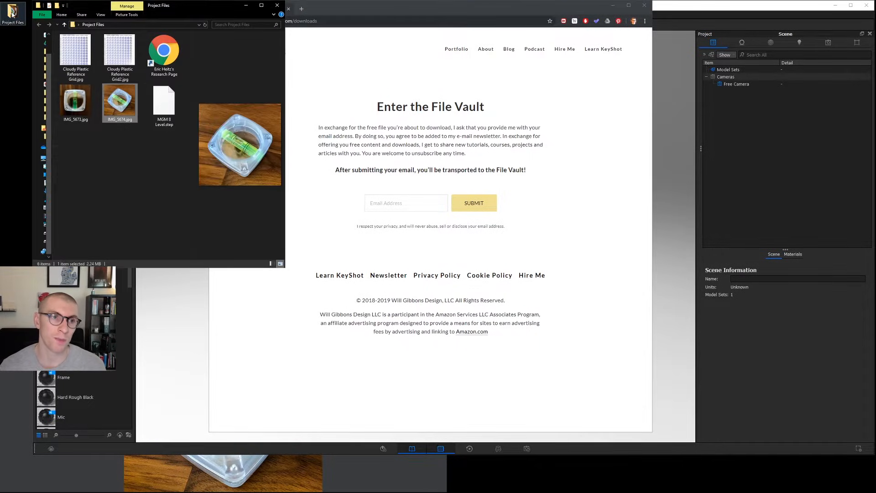
pyautogui.click(613, 6)
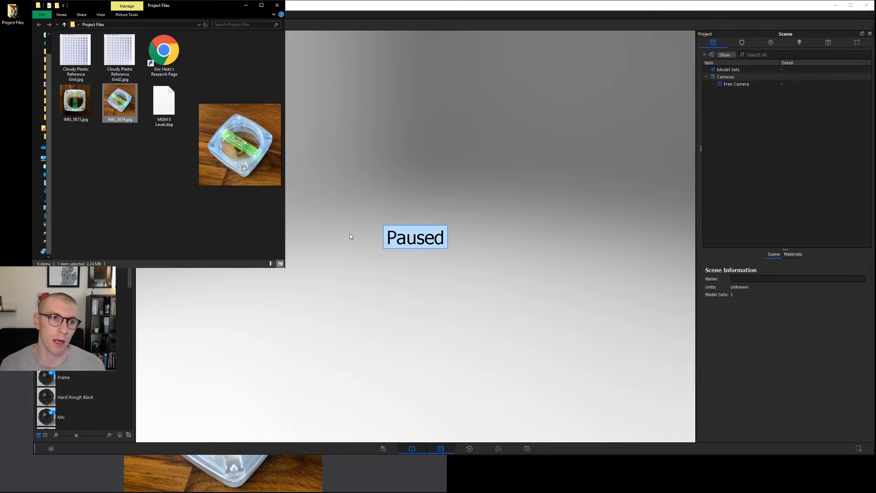
pyautogui.click(167, 112)
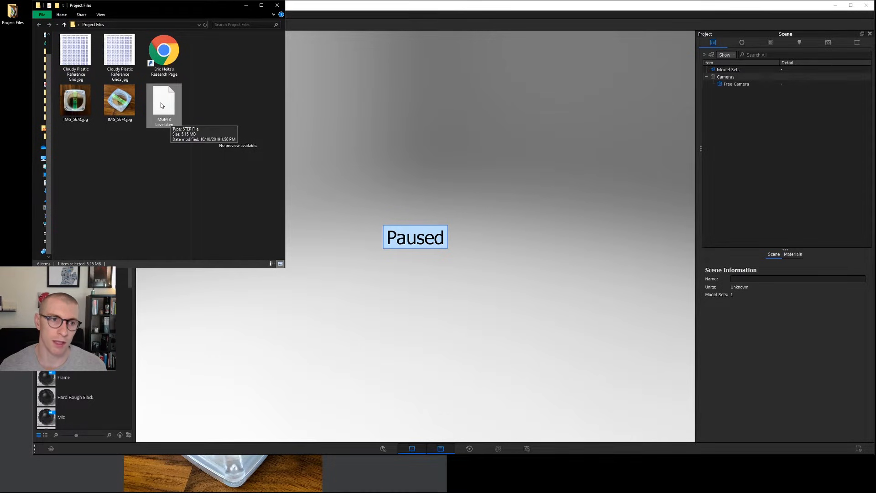
pyautogui.moveTo(160, 106); pyautogui.dragTo(385, 144)
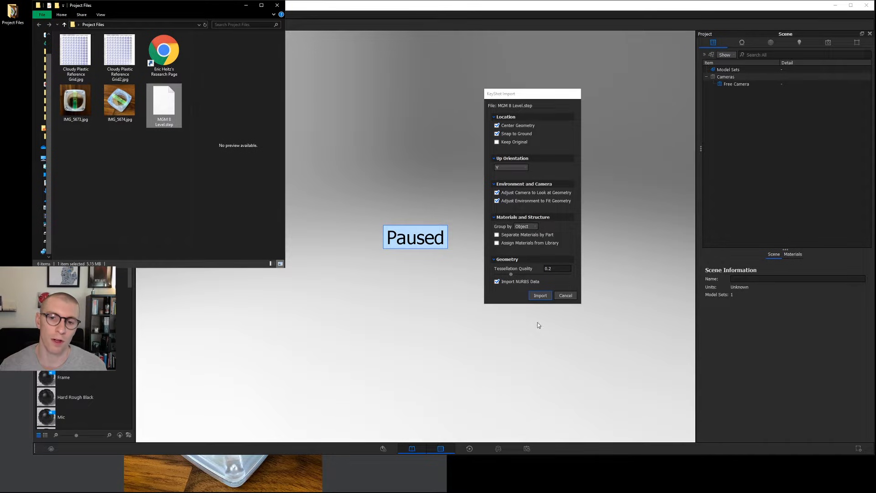
pyautogui.click(546, 296)
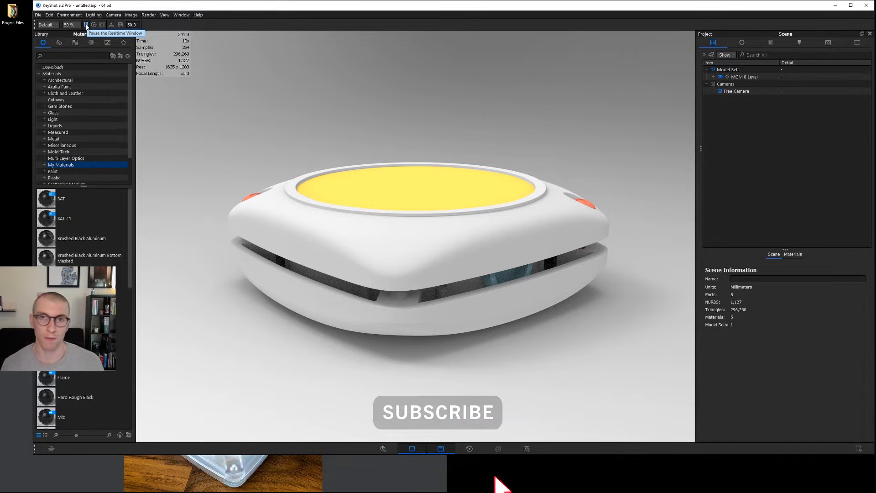
# View the imported level from above and compare it with the reference photo of the real product.
pyautogui.moveTo(474, 77); pyautogui.dragTo(485, 148)
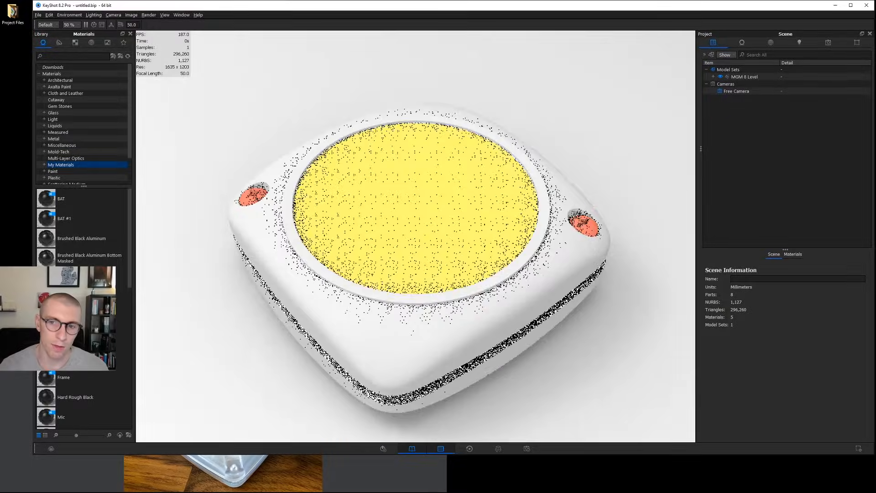
pyautogui.scroll(-3, 485, 149)
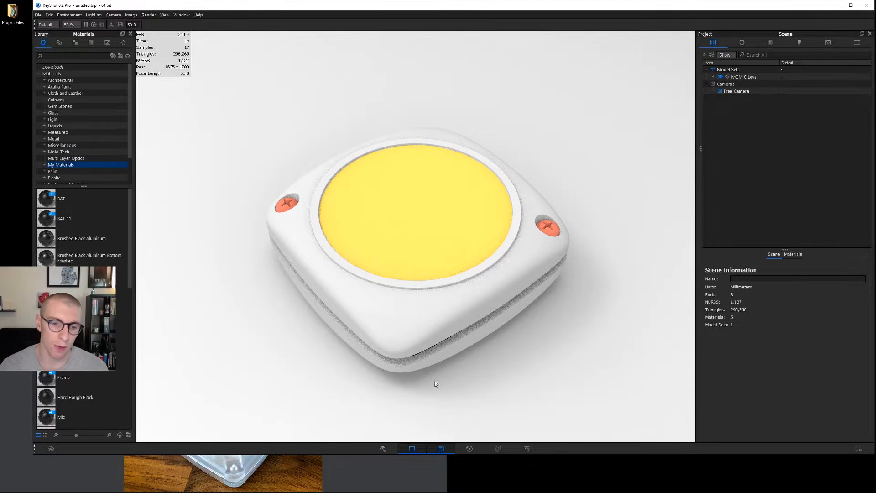
pyautogui.click(377, 466)
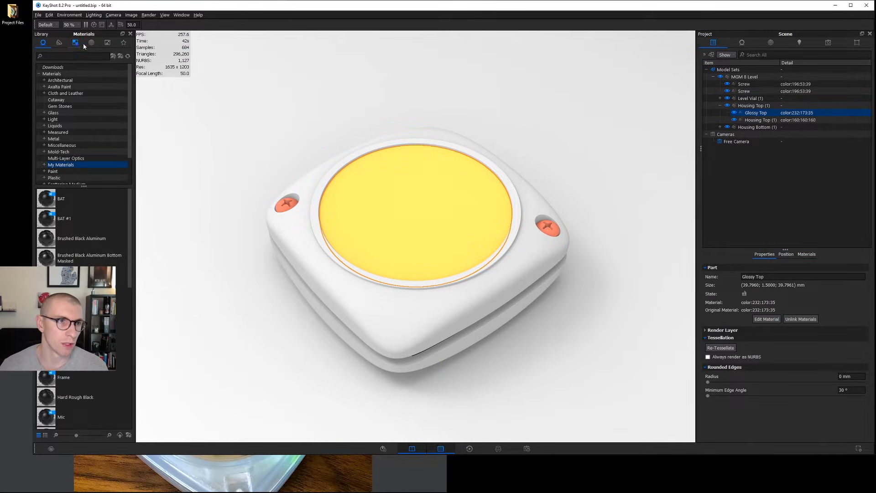
# Light the scene with the 3 Panels Tilted 4K studio environment and widen the application window.
pyautogui.click(92, 42)
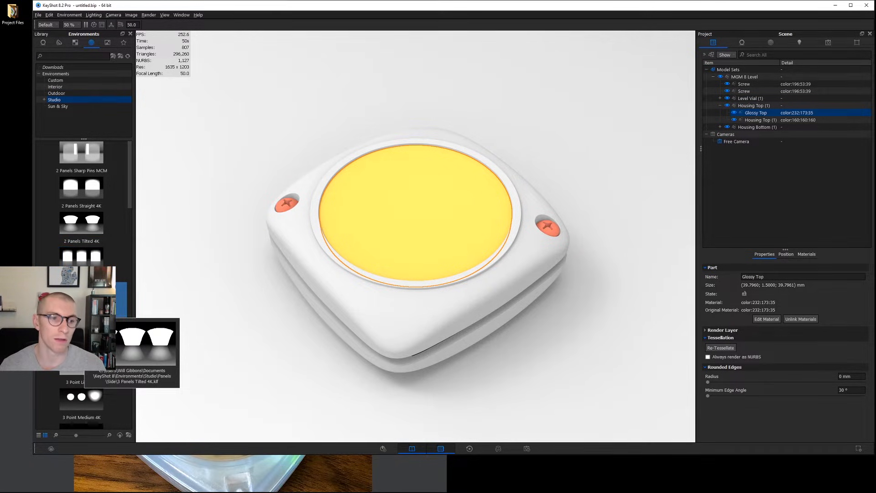
pyautogui.moveTo(82, 299); pyautogui.dragTo(459, 277)
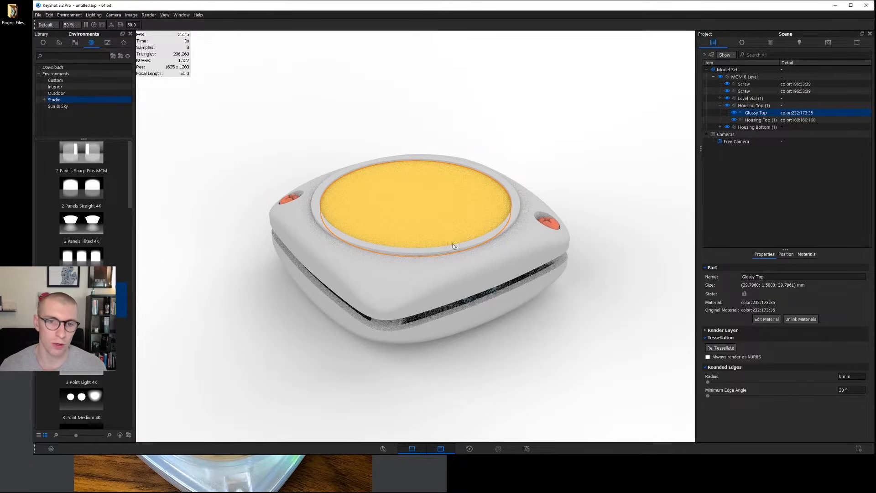
pyautogui.moveTo(34, 227); pyautogui.dragTo(2, 227)
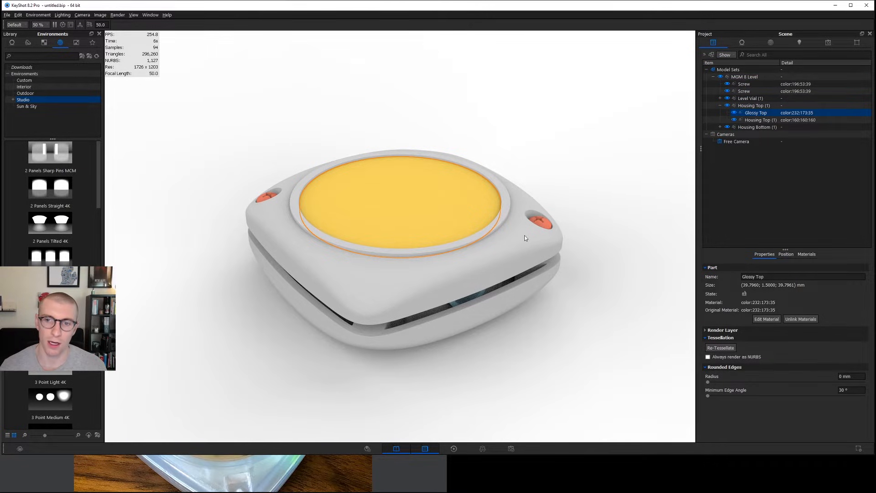
# Hide both Screw parts and the Housing Top group.
pyautogui.click(727, 91)
pyautogui.click(728, 85)
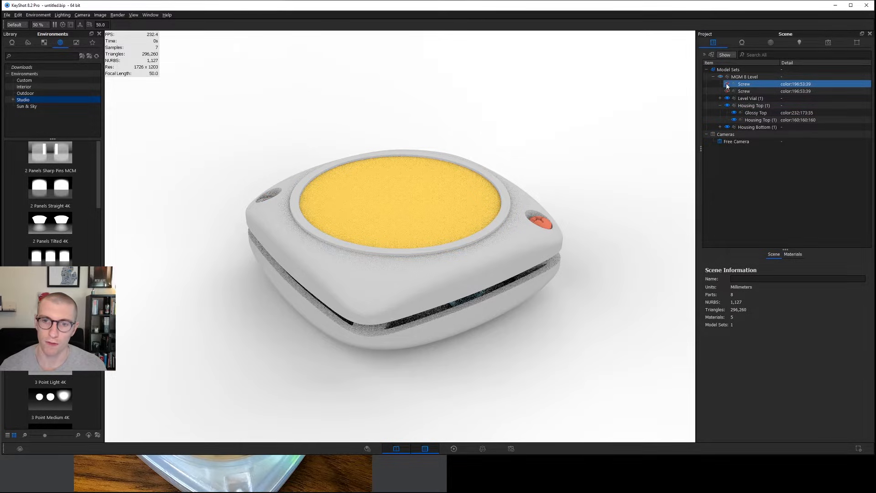
pyautogui.click(720, 105)
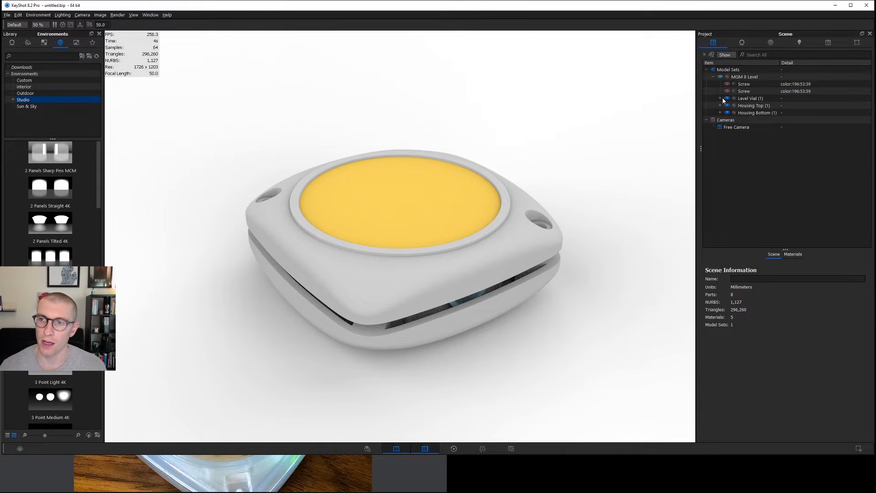
pyautogui.click(726, 107)
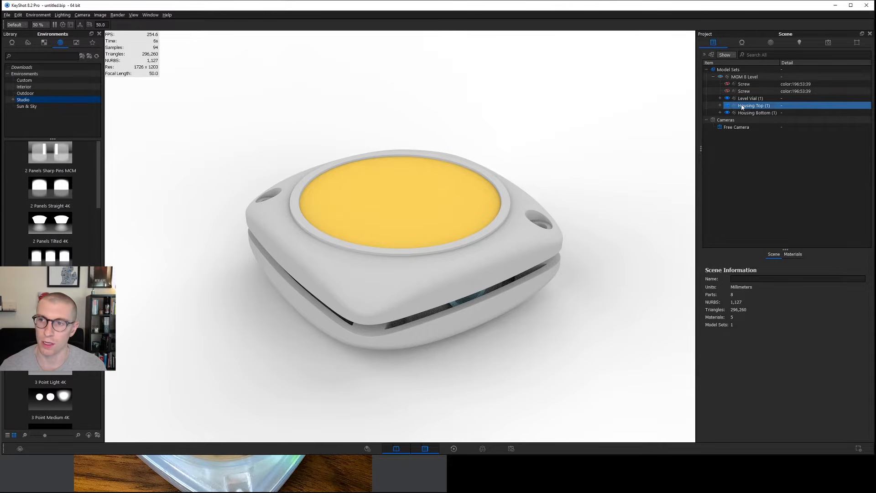
pyautogui.click(726, 106)
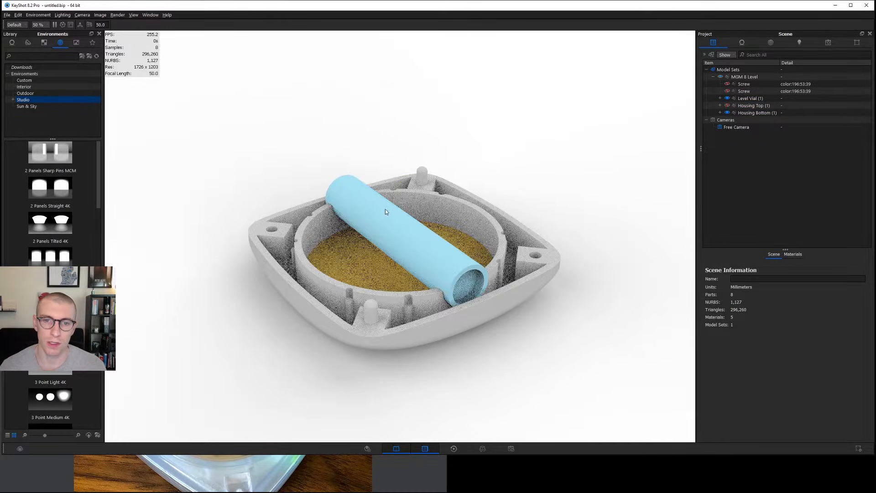
# Hide the Level Vial group, leaving only the bottom housing in view.
pyautogui.click(721, 99)
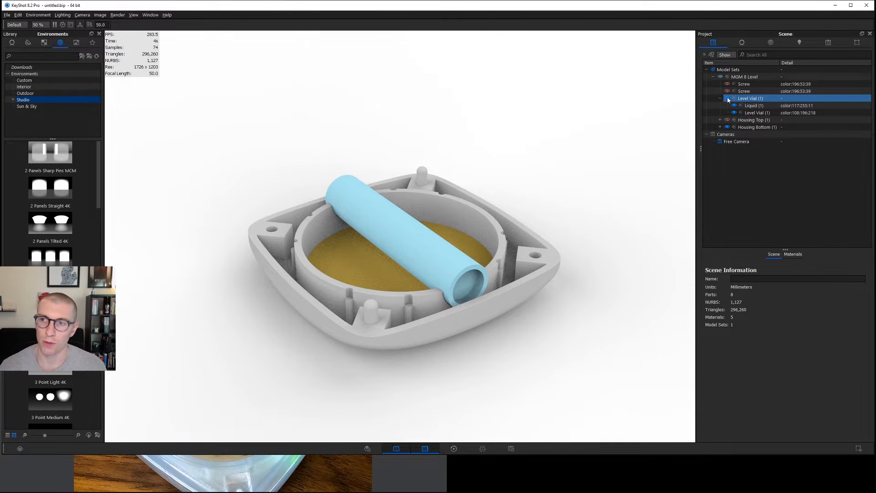
pyautogui.click(727, 98)
pyautogui.click(720, 98)
pyautogui.click(745, 106)
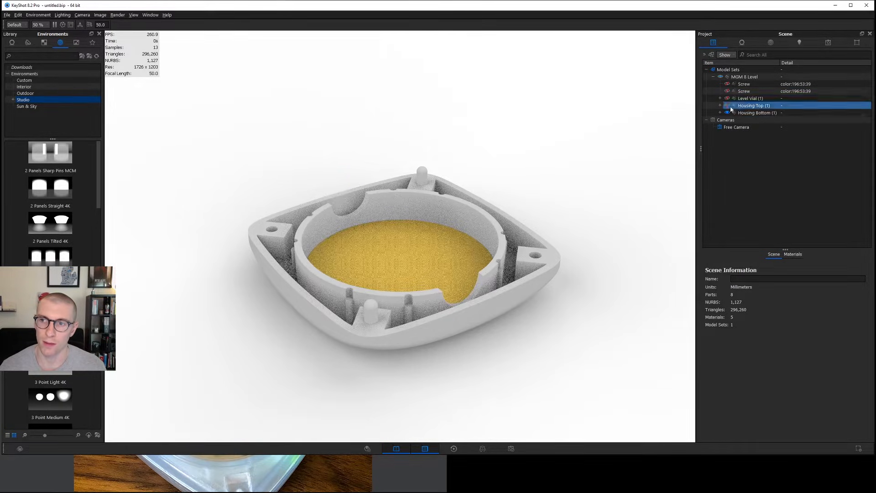
# Examine how the bottom housing is split by toggling the visibility of its Glossy Bottom part off and on.
pyautogui.moveTo(425, 266); pyautogui.dragTo(406, 255)
pyautogui.click(724, 106)
pyautogui.click(720, 113)
pyautogui.click(748, 120)
pyautogui.click(736, 127)
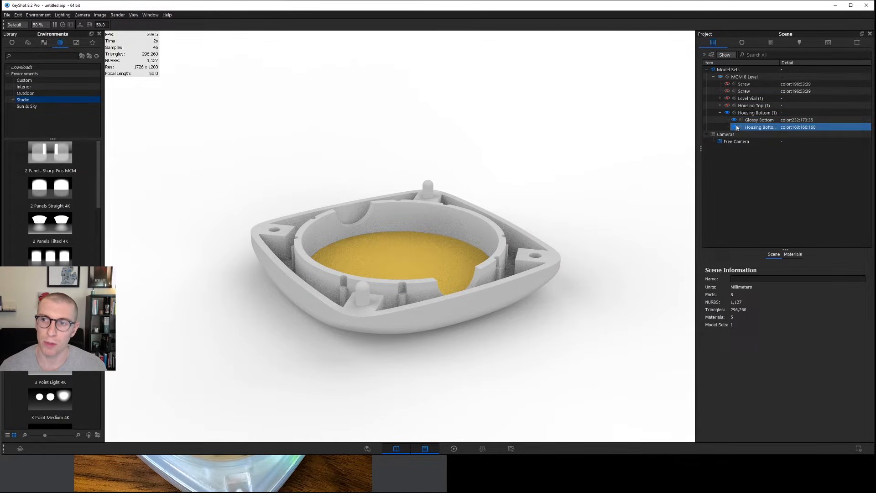
pyautogui.click(734, 128)
pyautogui.click(735, 121)
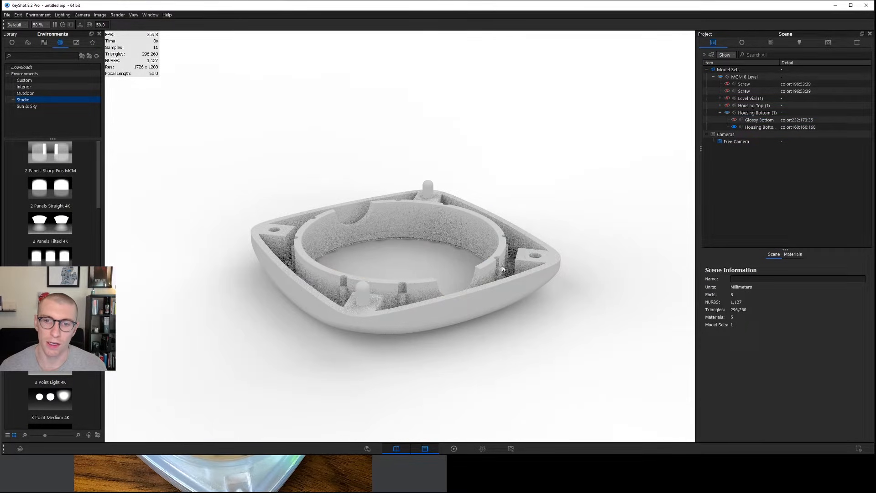
pyautogui.click(733, 119)
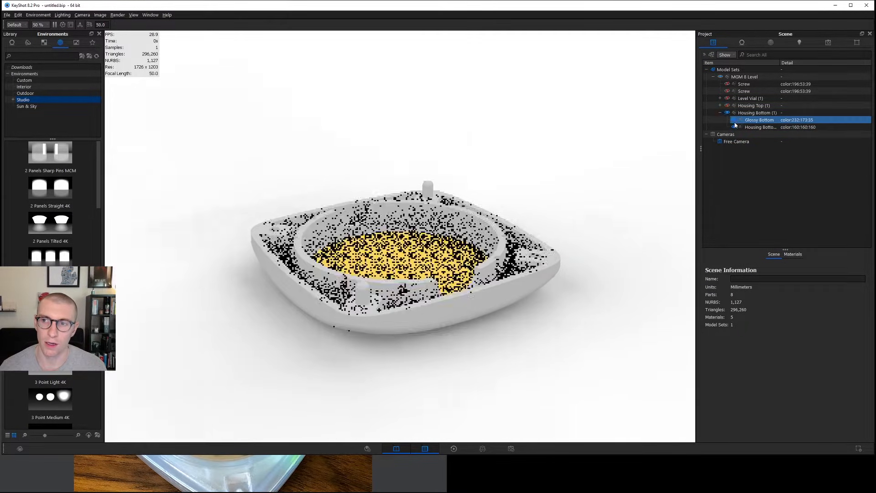
pyautogui.click(733, 128)
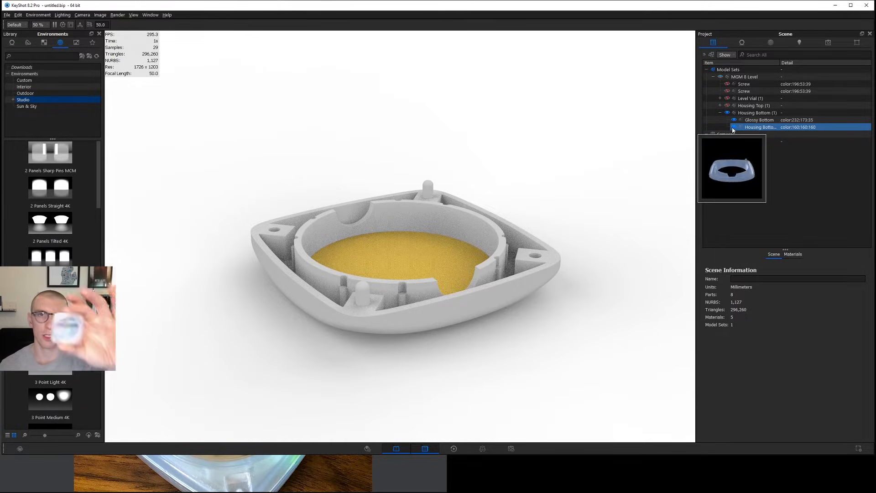
# Compare the opened bottom housing with the reference photo of the real level.
pyautogui.click(409, 485)
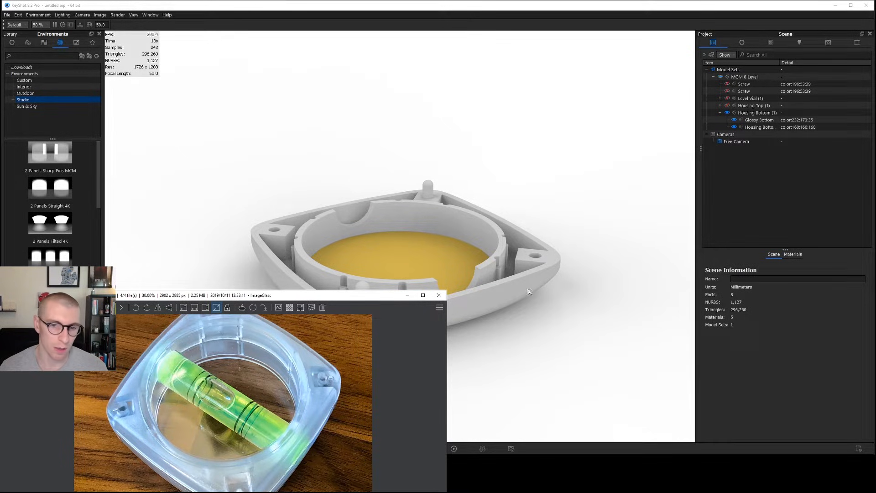
pyautogui.click(565, 272)
pyautogui.moveTo(501, 280); pyautogui.dragTo(504, 292)
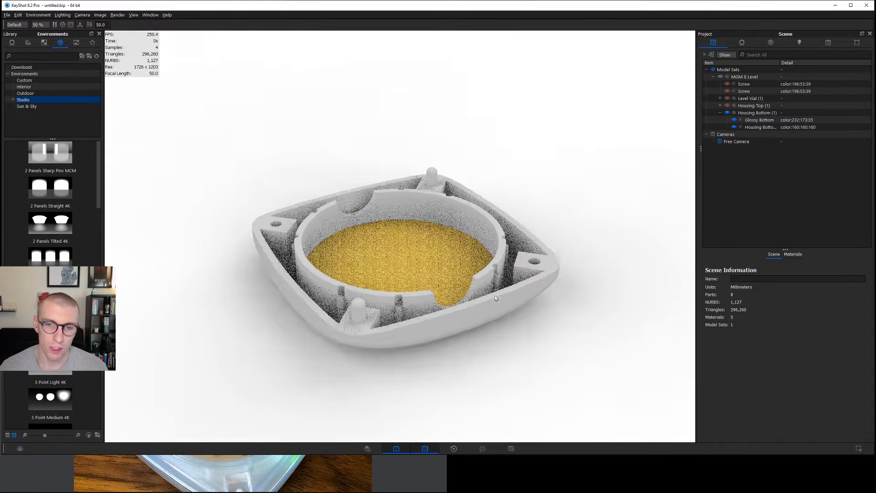
# Hide the Housing Bottom group and show the Housing Top group instead.
pyautogui.click(736, 127)
pyautogui.click(728, 114)
pyautogui.click(720, 114)
pyautogui.click(727, 106)
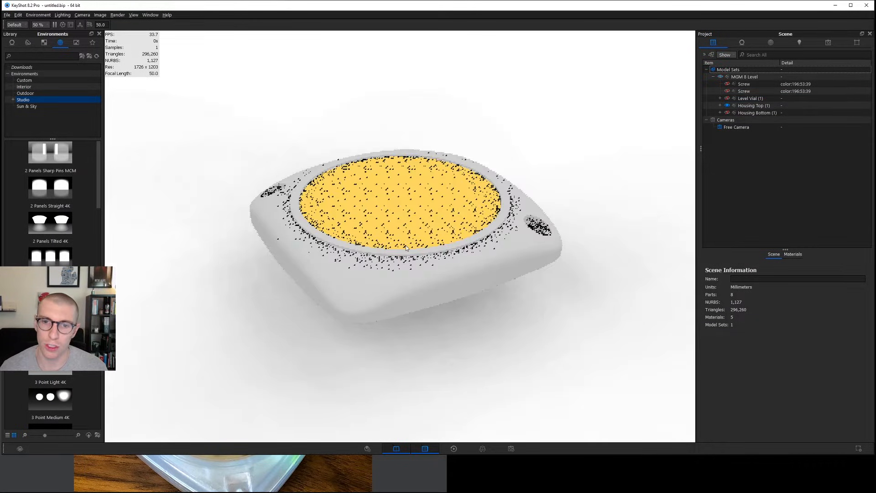
# Change the yellow Glossy Top part's material to Glass (Solid) and set its color to white.
pyautogui.doubleClick(397, 204)
pyautogui.click(826, 78)
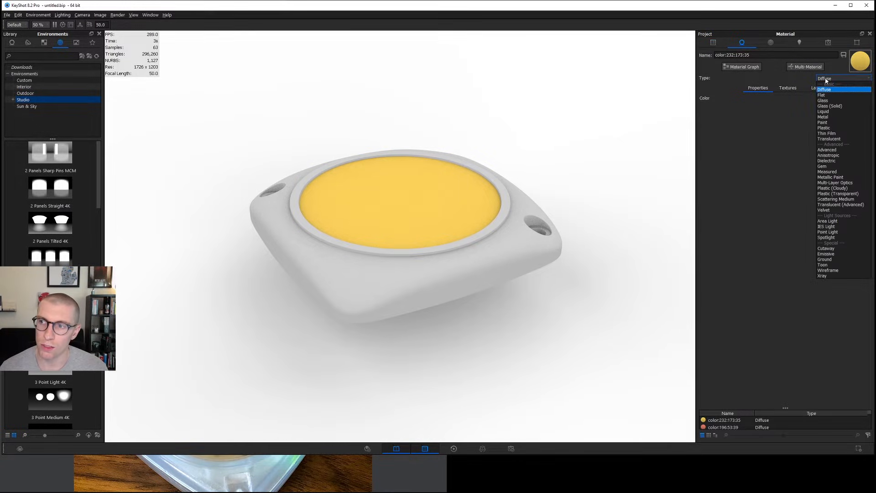
pyautogui.click(829, 106)
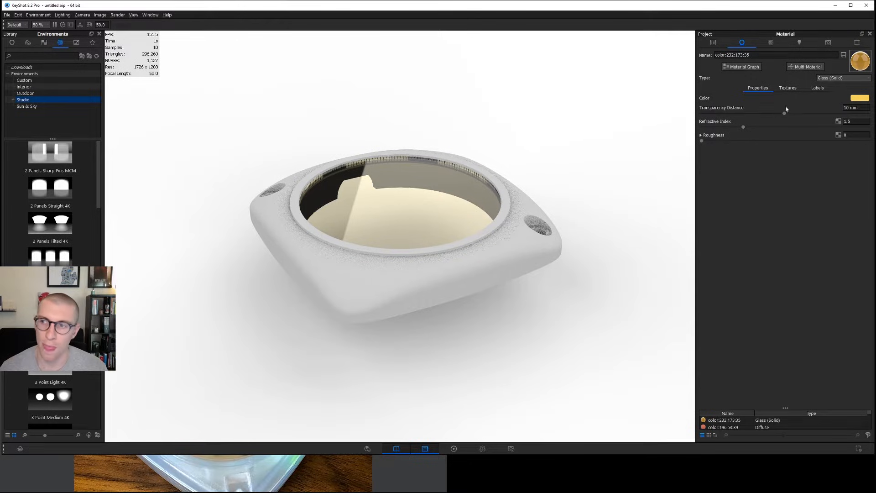
pyautogui.click(855, 100)
pyautogui.moveTo(788, 59); pyautogui.dragTo(706, 18)
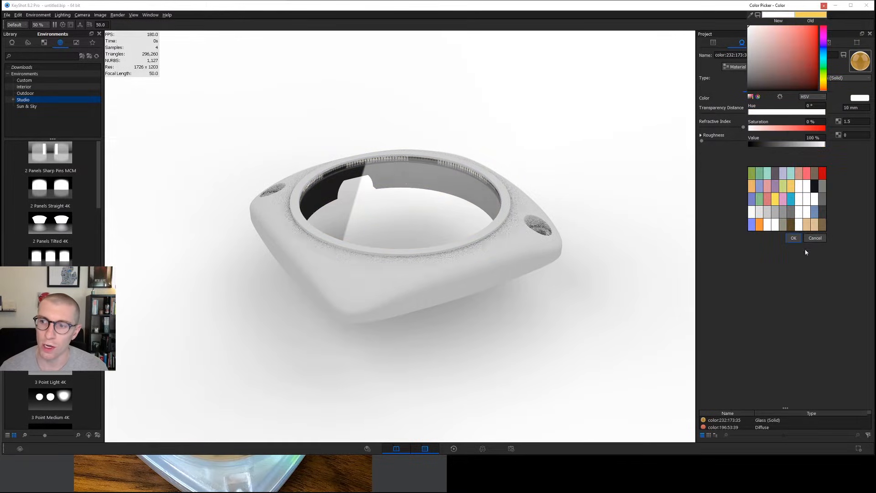
pyautogui.click(793, 238)
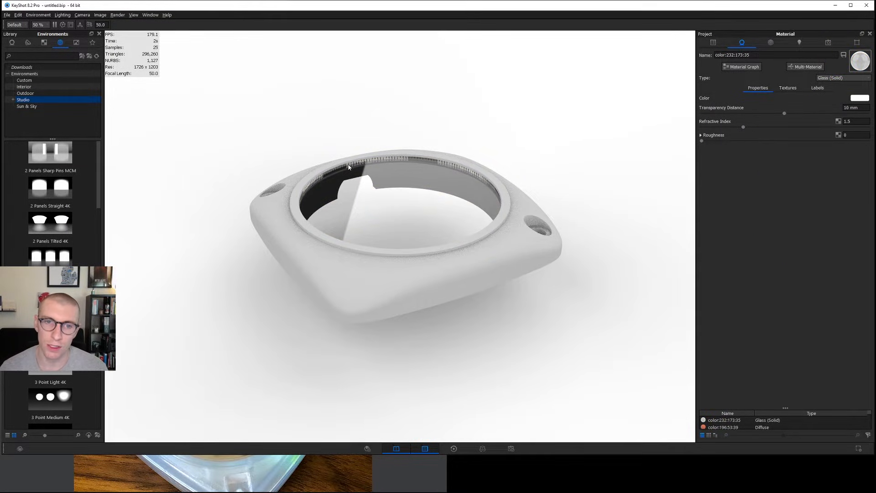
# Scale the Glossy Top part uniformly to 0.999, and hide the part.
pyautogui.scroll(3, 407, 159)
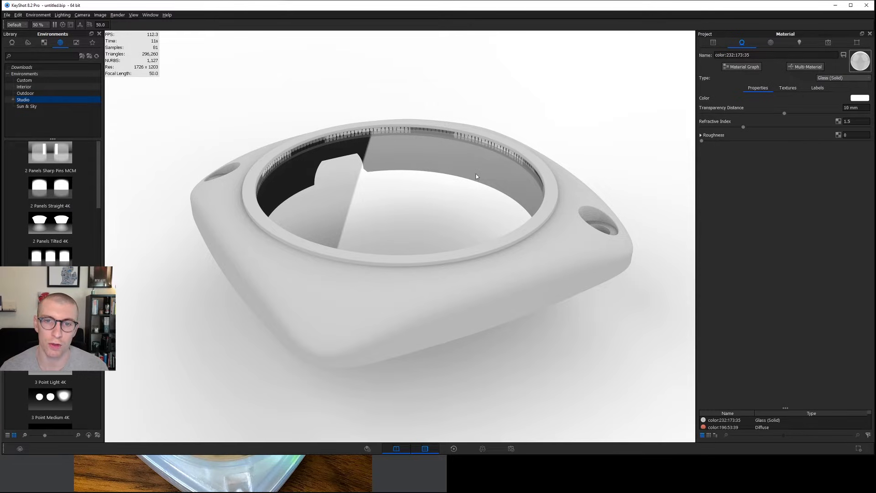
pyautogui.moveTo(473, 225); pyautogui.dragTo(540, 157)
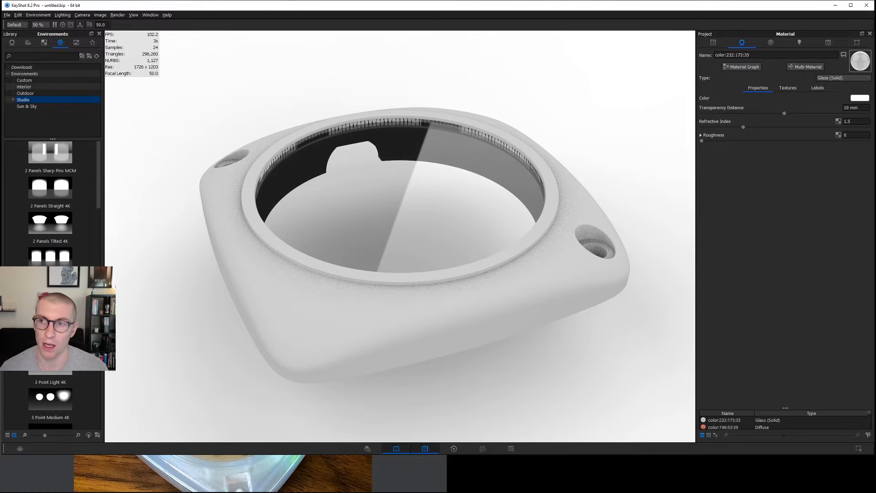
pyautogui.click(713, 42)
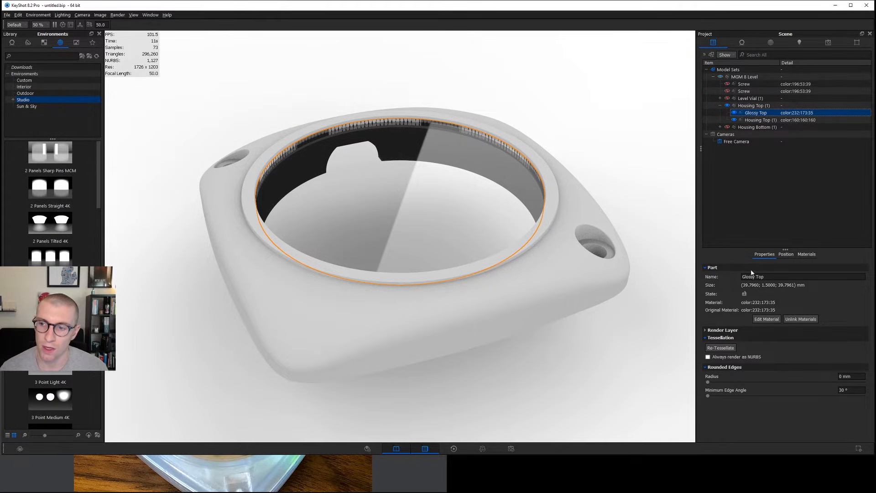
pyautogui.click(784, 255)
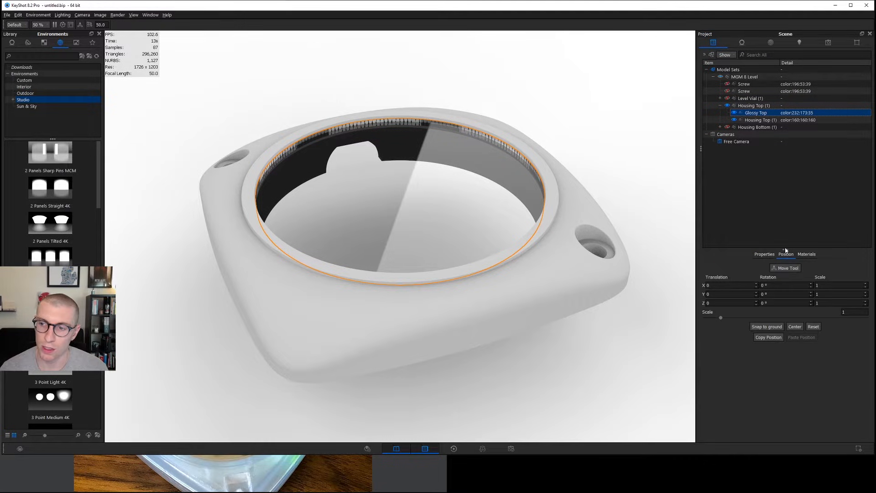
pyautogui.moveTo(785, 249); pyautogui.dragTo(785, 203)
pyautogui.moveTo(849, 265); pyautogui.dragTo(818, 269)
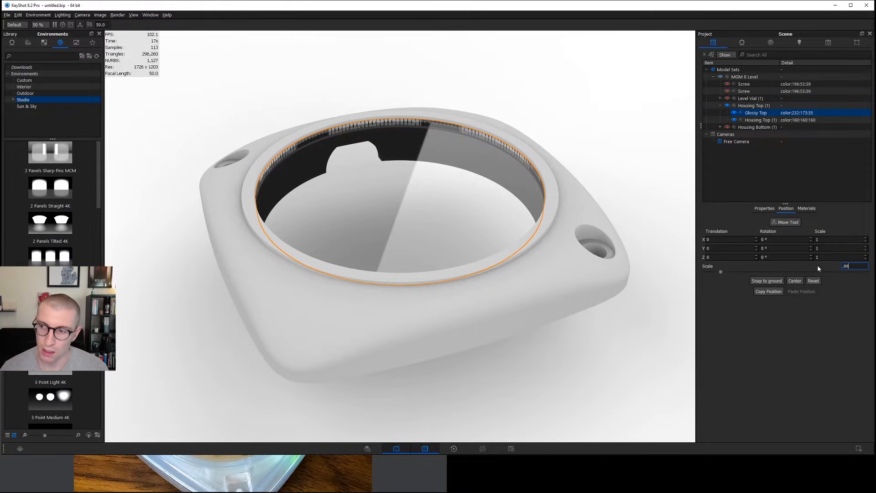
pyautogui.press('Return')
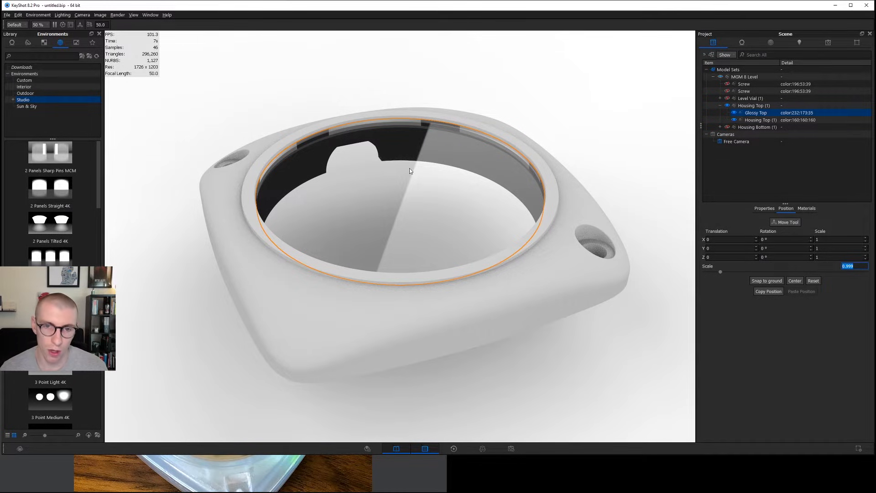
pyautogui.hotkey('ctrl', 'h')
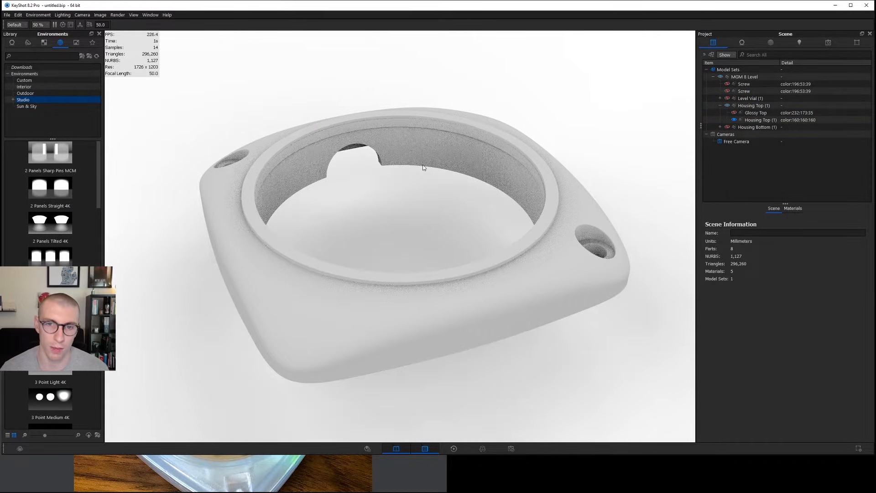
# Change the Housing Top part's material type from Diffuse to Plastic (Cloudy) and inspect the part.
pyautogui.doubleClick(448, 143)
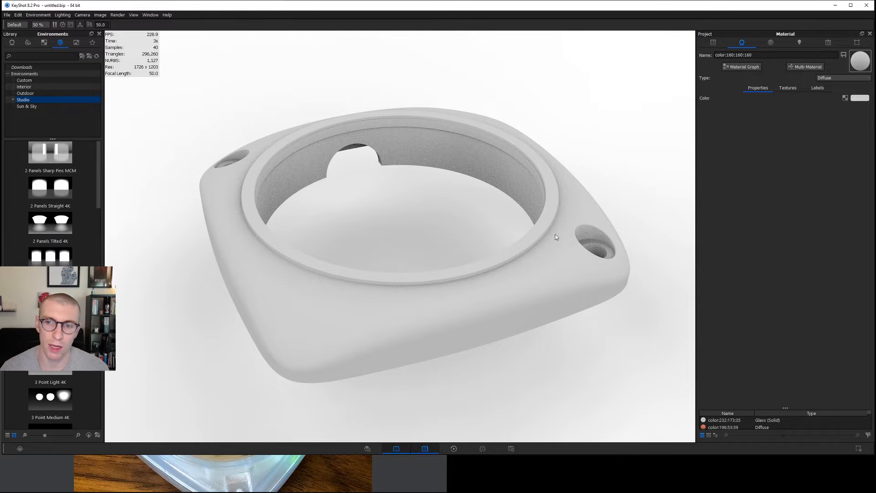
pyautogui.moveTo(549, 244); pyautogui.dragTo(527, 234)
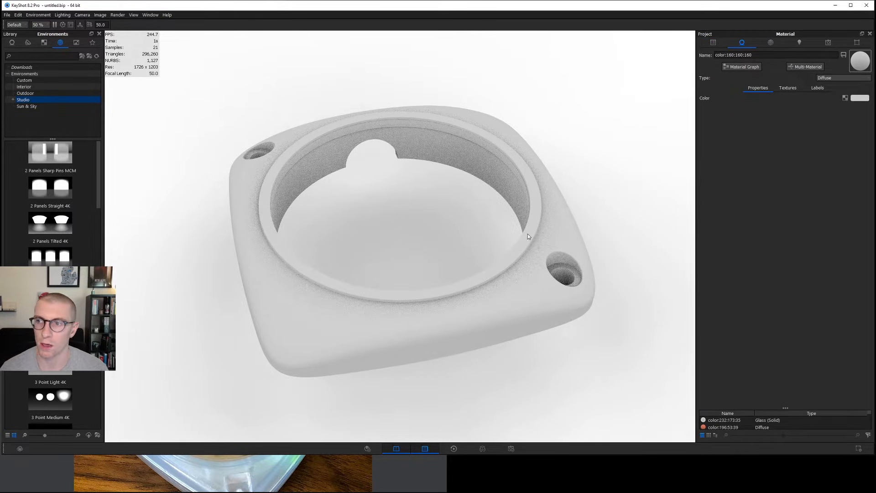
pyautogui.click(827, 80)
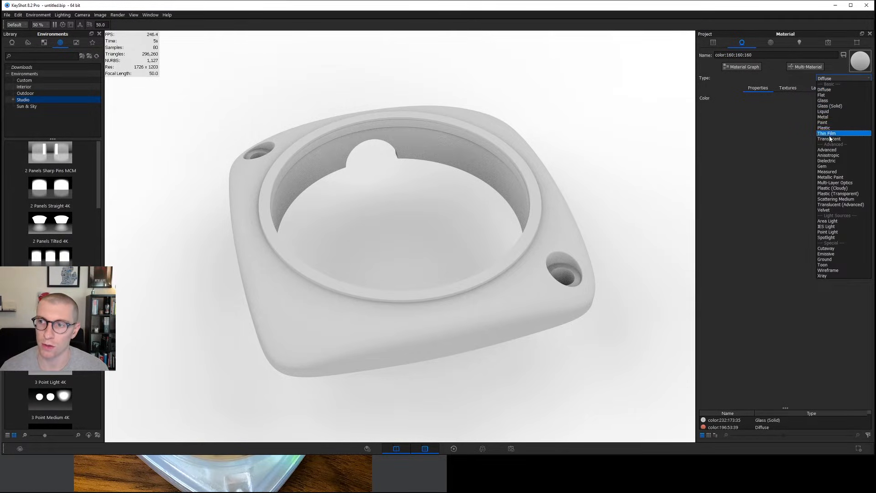
pyautogui.click(832, 187)
pyautogui.moveTo(570, 237)
pyautogui.mouseDown()
pyautogui.moveTo(578, 201)
pyautogui.moveTo(576, 233)
pyautogui.mouseUp()
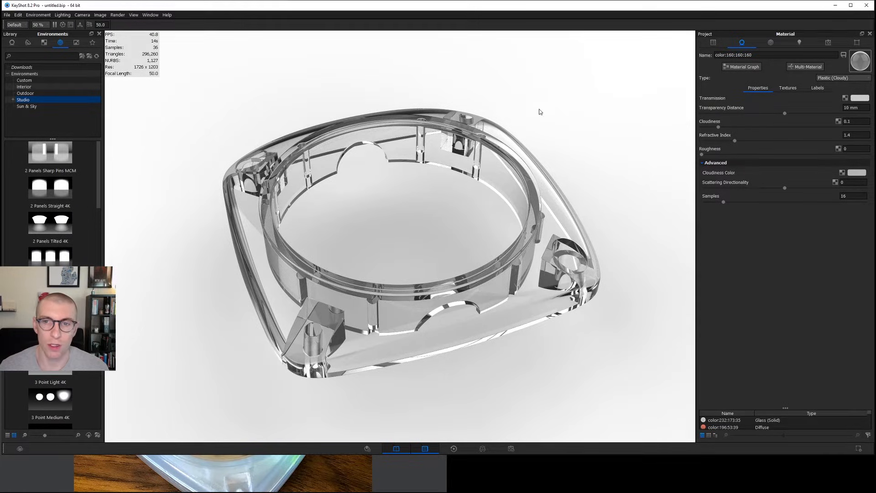
pyautogui.scroll(-1, 511, 233)
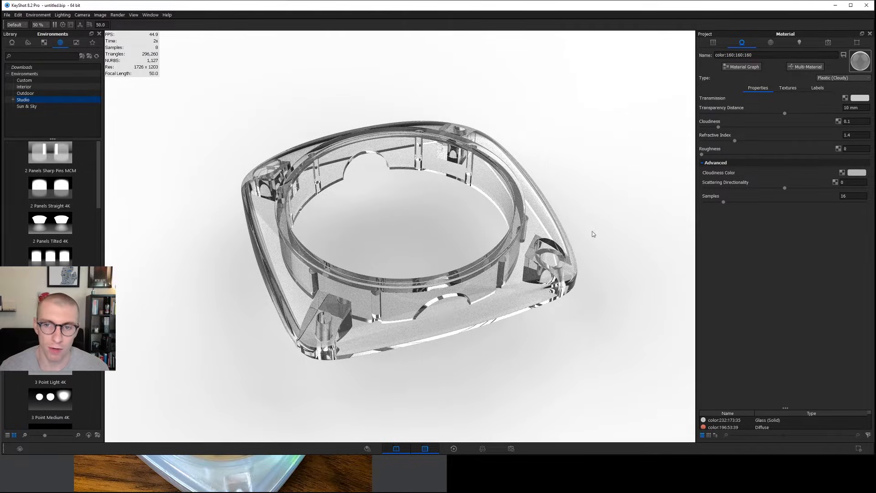
pyautogui.moveTo(503, 158); pyautogui.dragTo(458, 301)
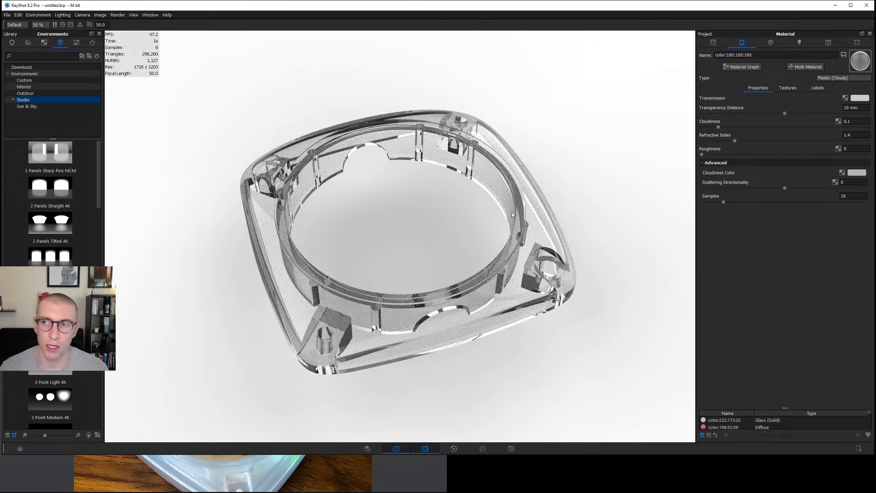
# Set the environment's background color to dark gray with 0% saturation and 32% value.
pyautogui.click(770, 44)
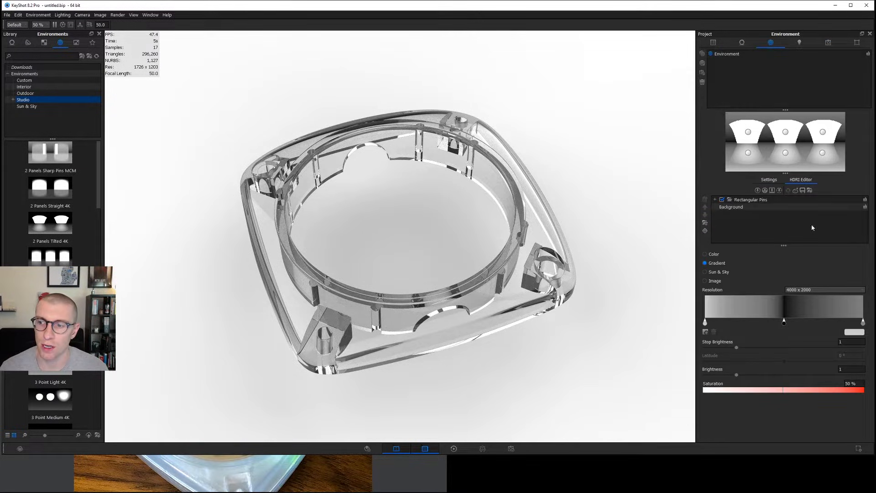
pyautogui.click(769, 179)
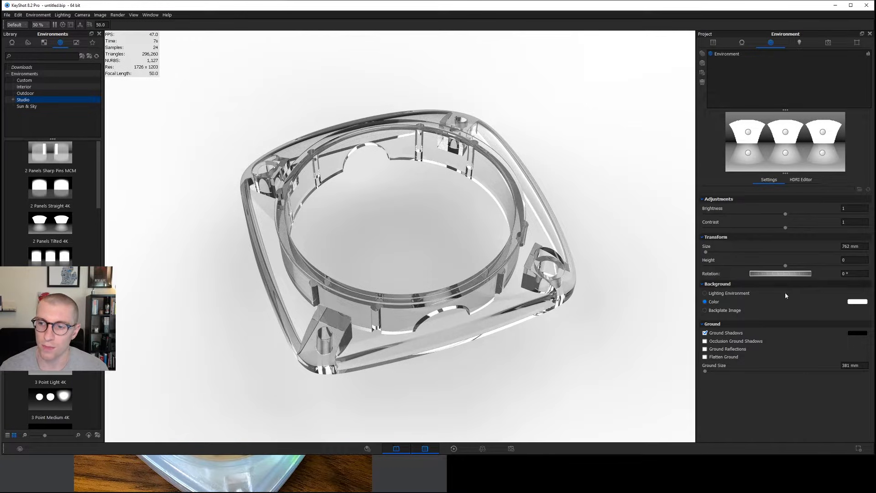
pyautogui.click(859, 302)
pyautogui.moveTo(753, 50); pyautogui.dragTo(741, 82)
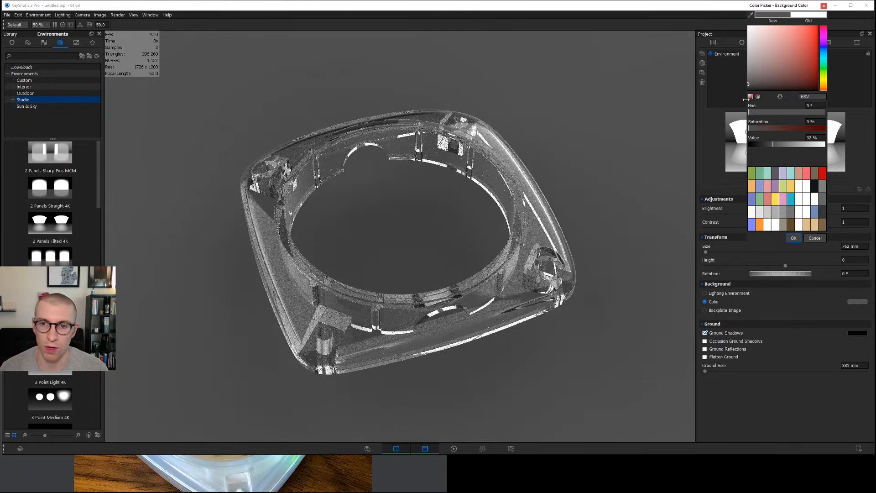
pyautogui.click(793, 237)
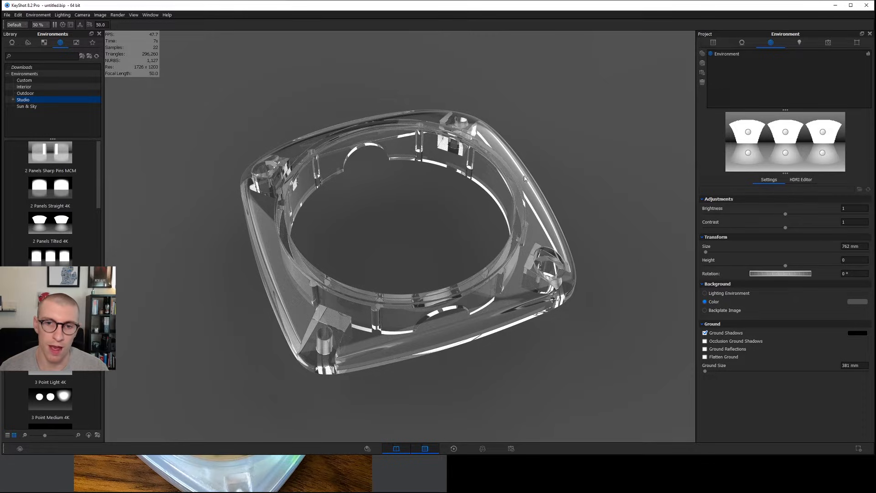
# Set the Housing Top material's transmission color to light blue with hue 241°, saturation 20% and value 100%.
pyautogui.doubleClick(533, 221)
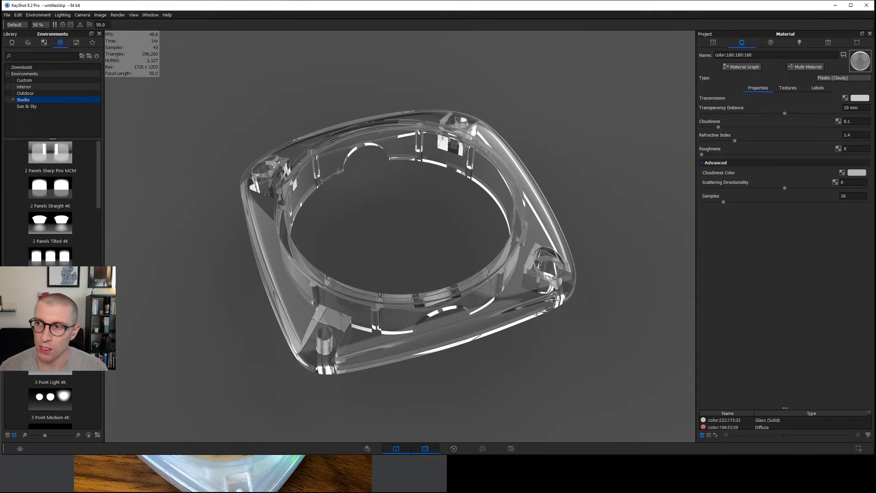
pyautogui.click(859, 98)
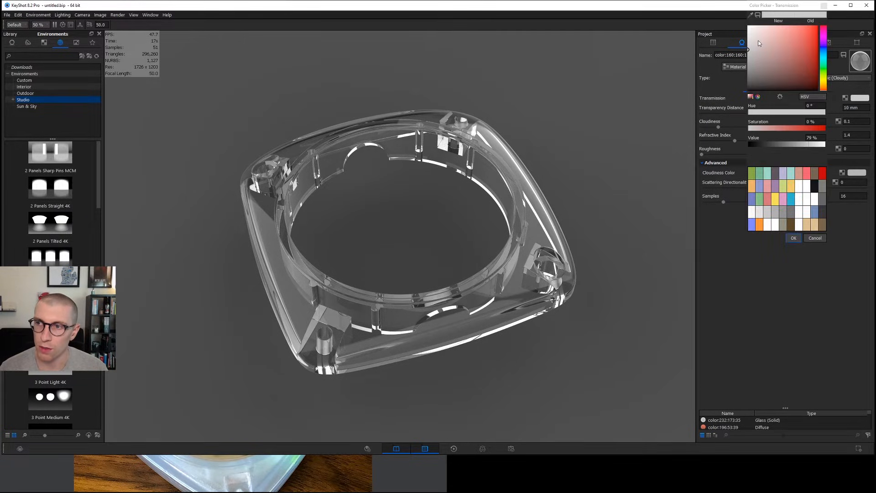
pyautogui.moveTo(750, 48); pyautogui.dragTo(739, 22)
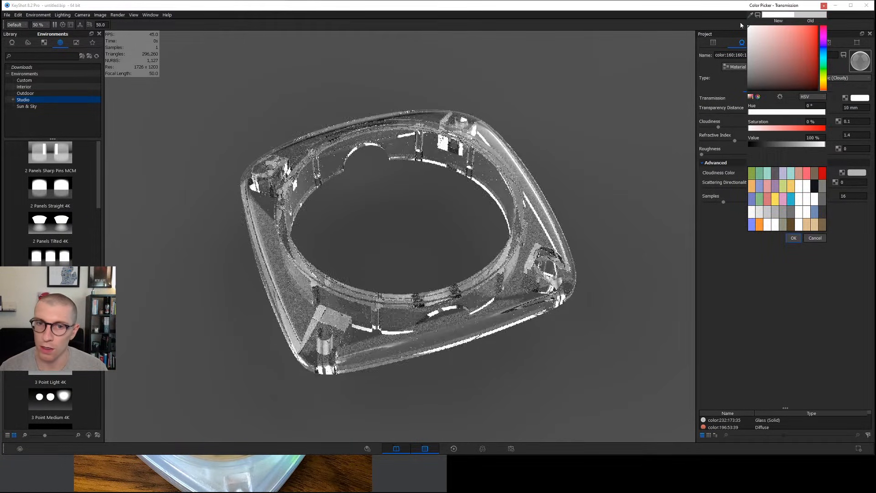
pyautogui.click(823, 47)
pyautogui.click(754, 26)
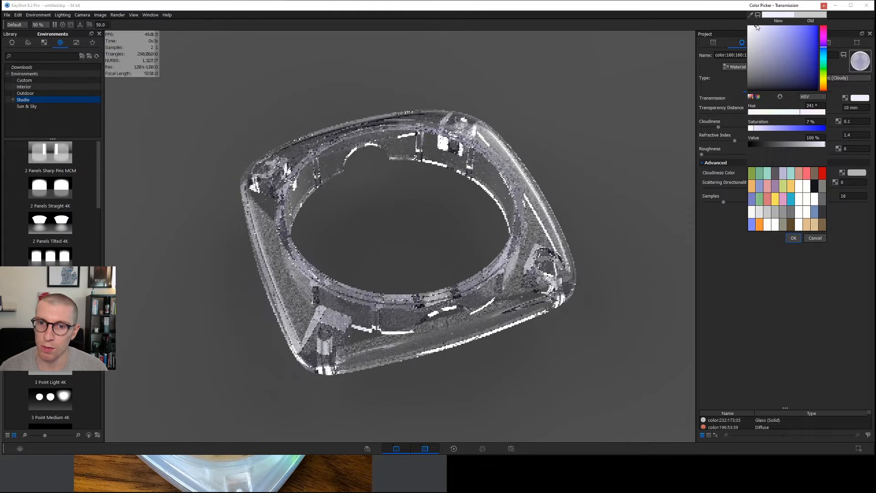
pyautogui.moveTo(756, 25); pyautogui.dragTo(773, 25)
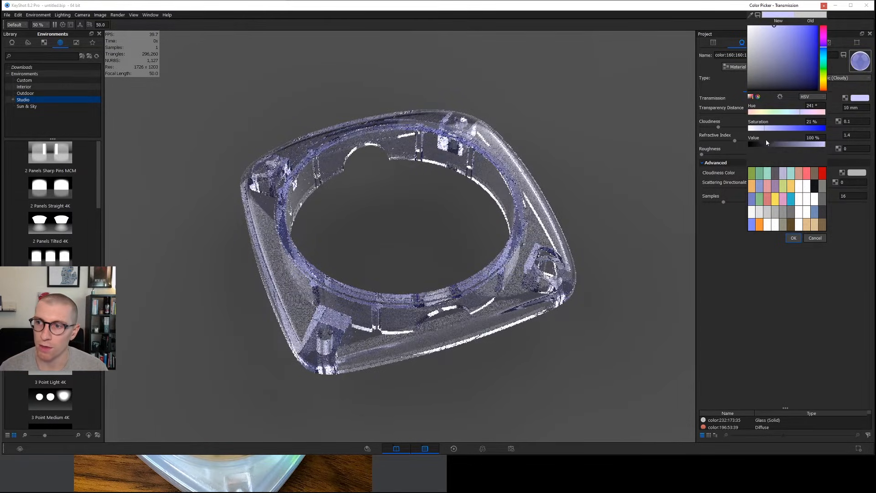
pyautogui.moveTo(824, 144)
pyautogui.mouseDown()
pyautogui.moveTo(794, 144)
pyautogui.moveTo(826, 144)
pyautogui.mouseUp()
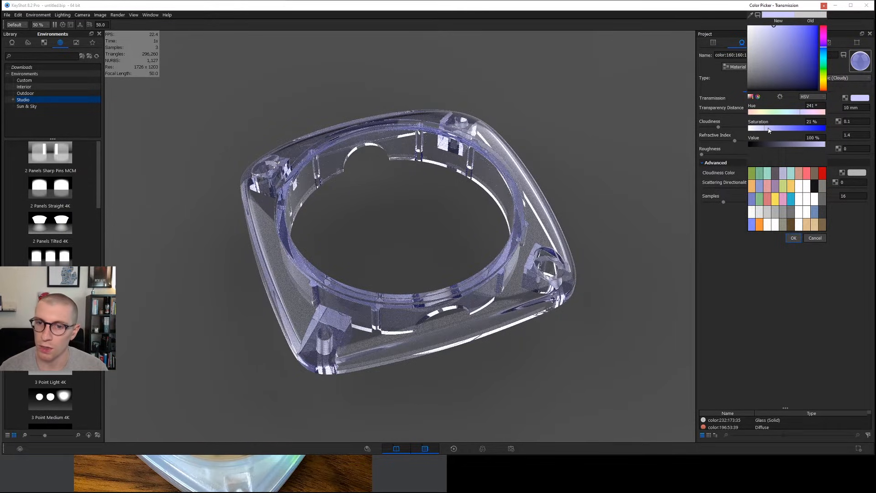
pyautogui.moveTo(816, 121); pyautogui.dragTo(791, 131)
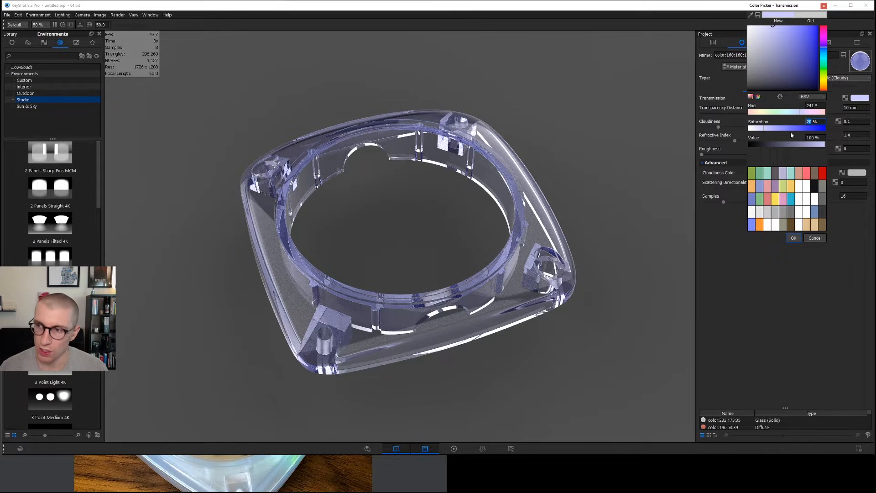
pyautogui.press('Return')
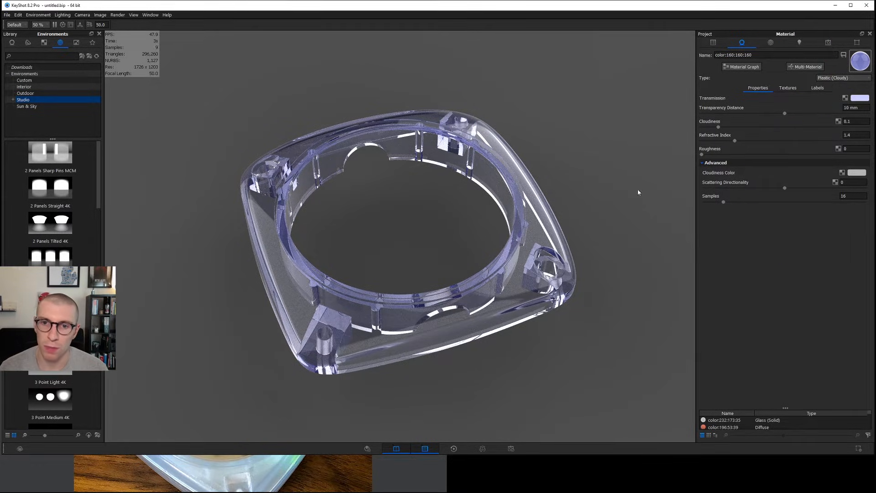
# Set the Housing Top material's transparency distance to 1.5 mm and inspect the tint from another angle.
pyautogui.moveTo(555, 219); pyautogui.dragTo(559, 182)
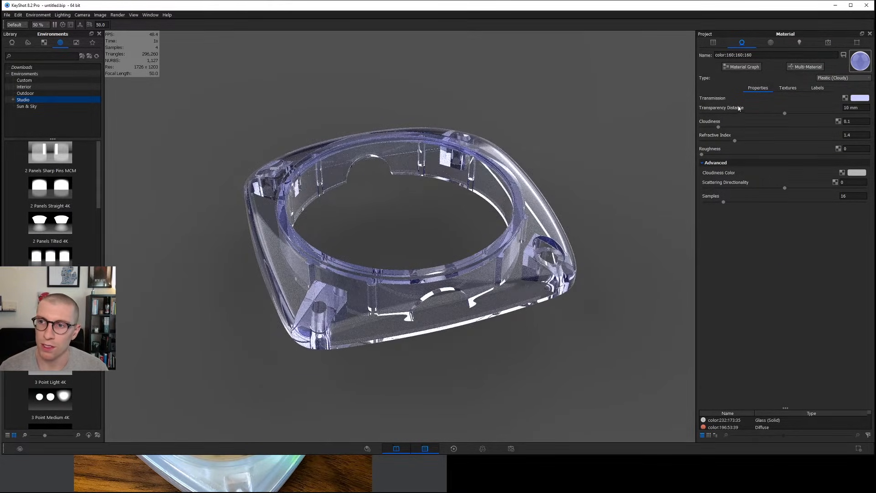
pyautogui.click(853, 108)
pyautogui.moveTo(524, 271); pyautogui.dragTo(538, 242)
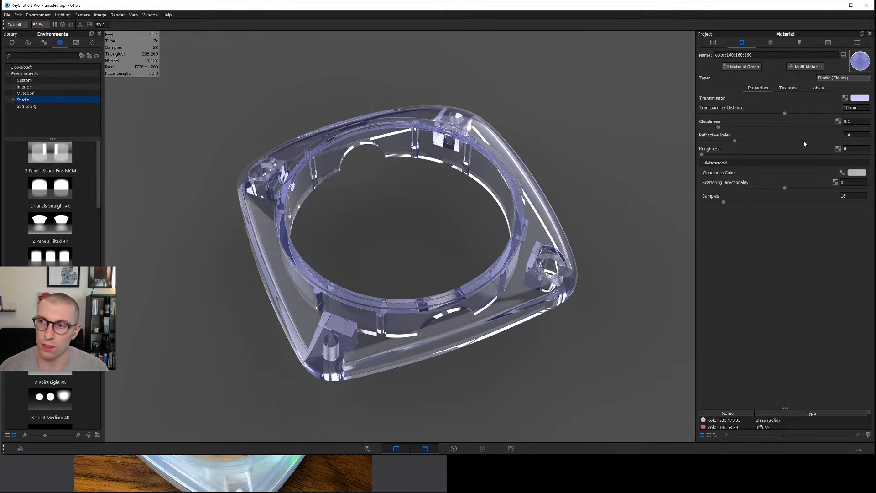
pyautogui.moveTo(545, 262); pyautogui.dragTo(548, 291)
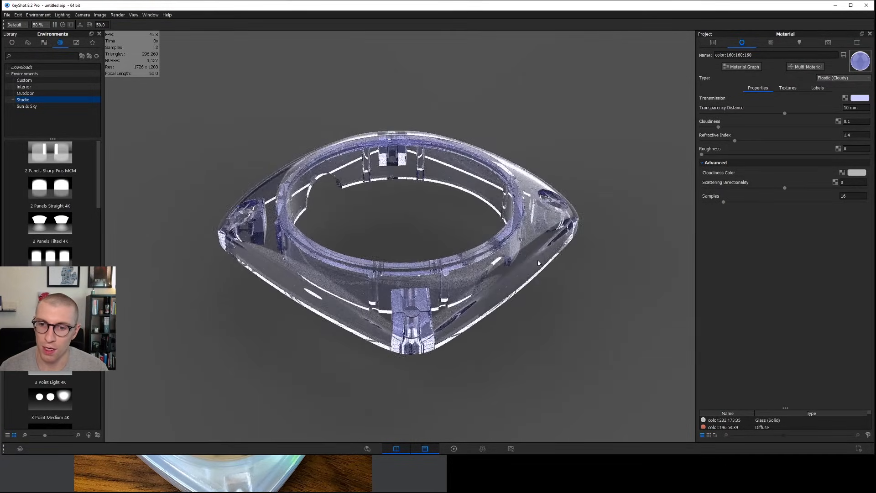
pyautogui.doubleClick(851, 108)
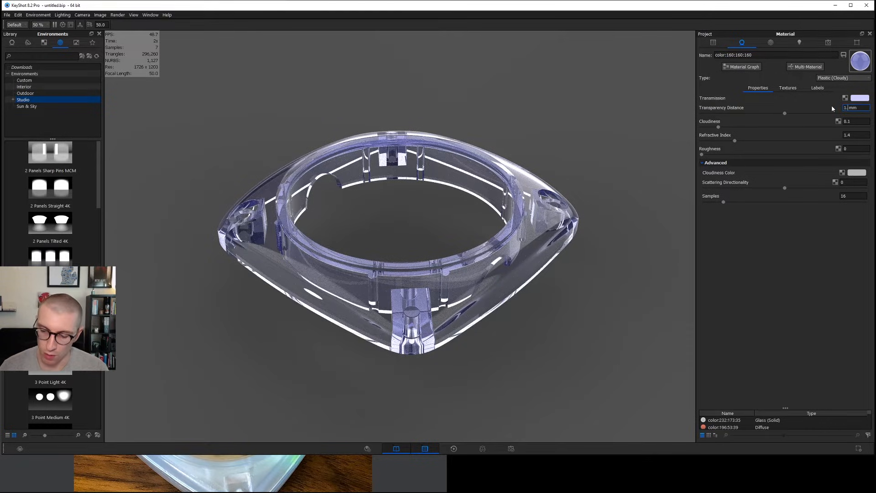
pyautogui.press('Return')
pyautogui.moveTo(569, 272); pyautogui.dragTo(527, 290)
# Set the environment's background color to white with 100% value.
pyautogui.click(773, 44)
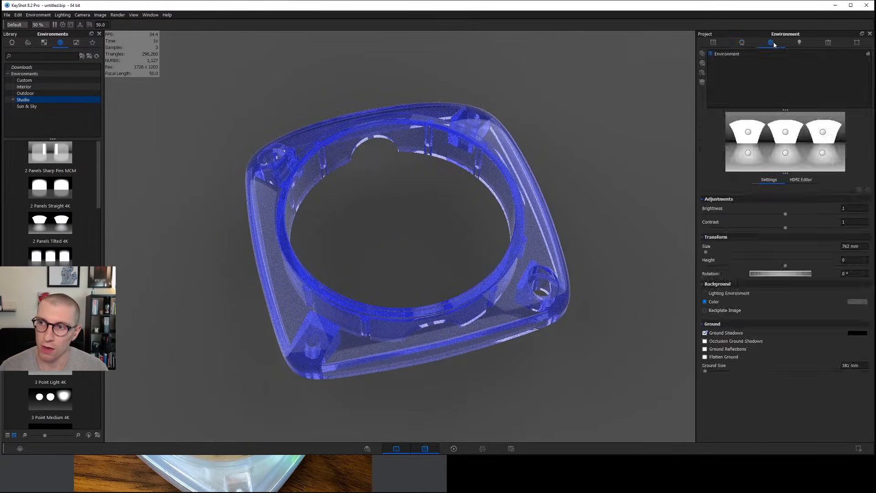
pyautogui.click(857, 304)
pyautogui.moveTo(760, 43); pyautogui.dragTo(727, 15)
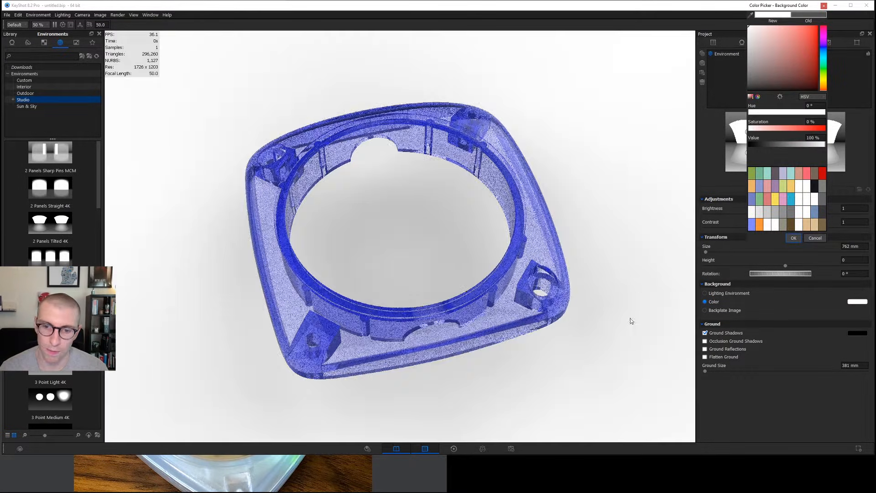
pyautogui.press('Return')
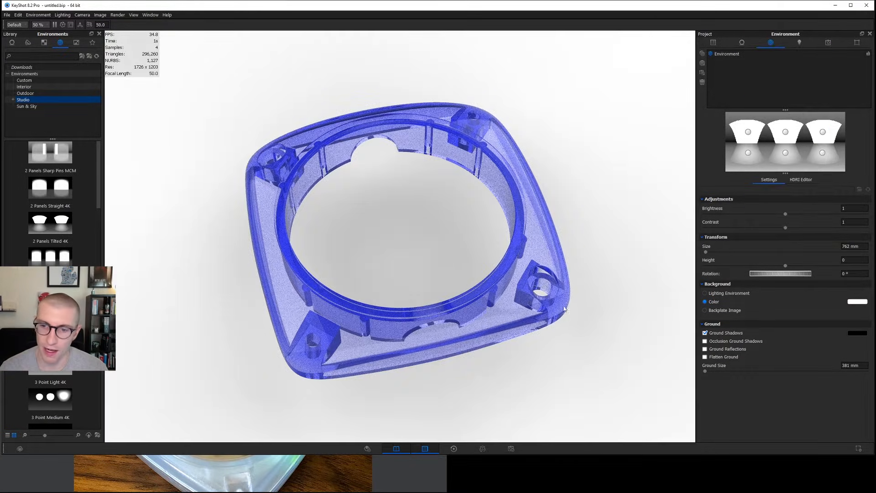
# Reduce the Housing Top material's transparency distance to 0.5 mm and inspect the tint from a lower angle.
pyautogui.doubleClick(474, 340)
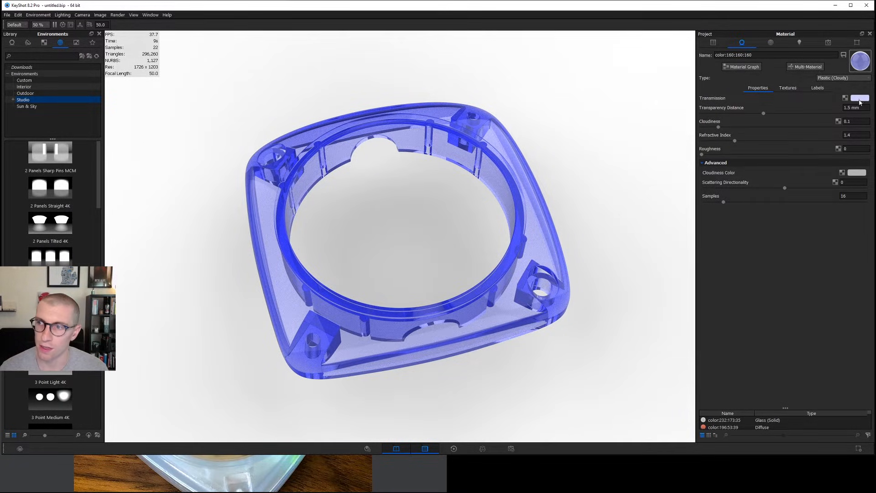
pyautogui.moveTo(861, 108); pyautogui.dragTo(814, 107)
pyautogui.write('.5')
pyautogui.press('Return')
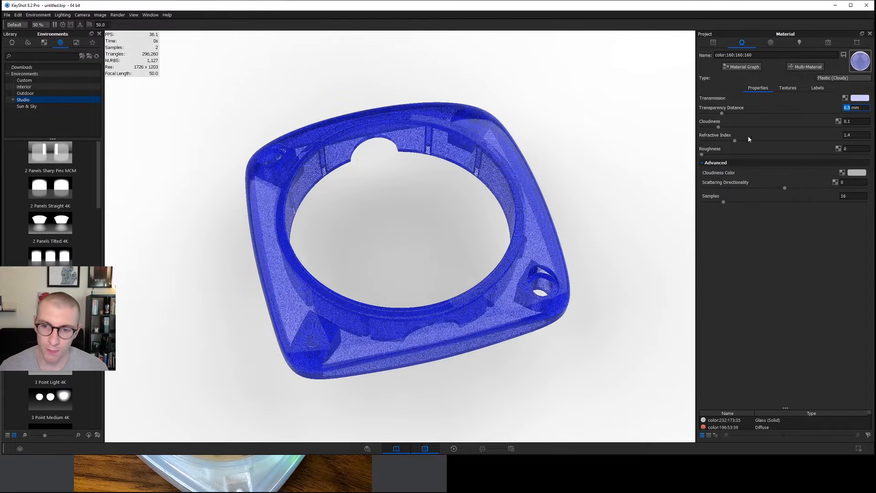
pyautogui.moveTo(535, 266); pyautogui.dragTo(536, 237)
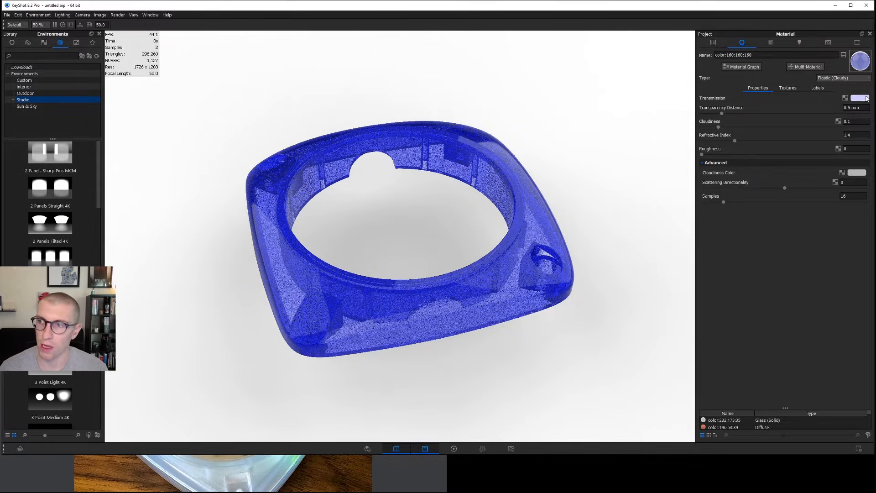
# Increase the Housing Top material's transparency distance to 20 mm and inspect the part from several angles.
pyautogui.moveTo(860, 107); pyautogui.dragTo(811, 108)
pyautogui.write('20')
pyautogui.press('Return')
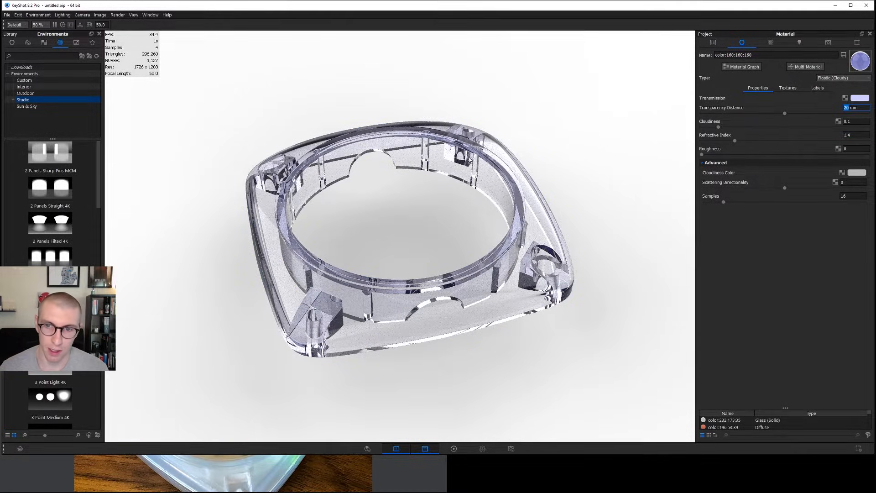
pyautogui.moveTo(510, 301); pyautogui.dragTo(494, 299)
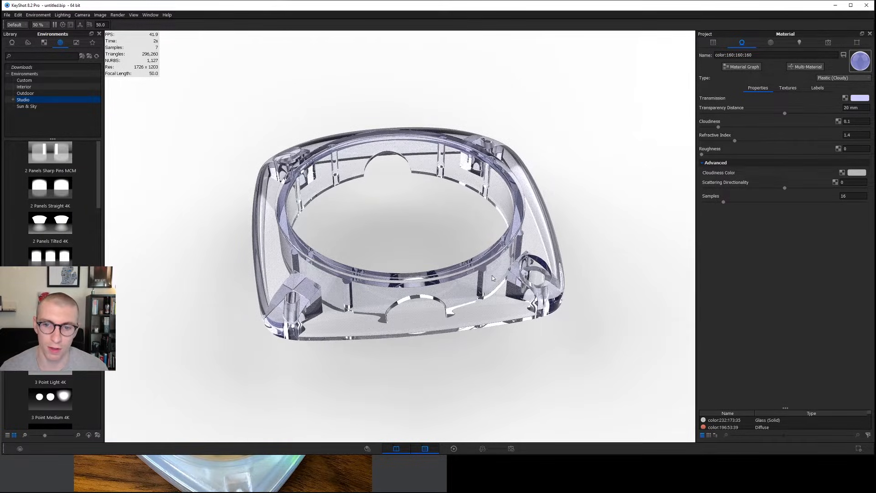
pyautogui.moveTo(491, 277); pyautogui.dragTo(489, 261)
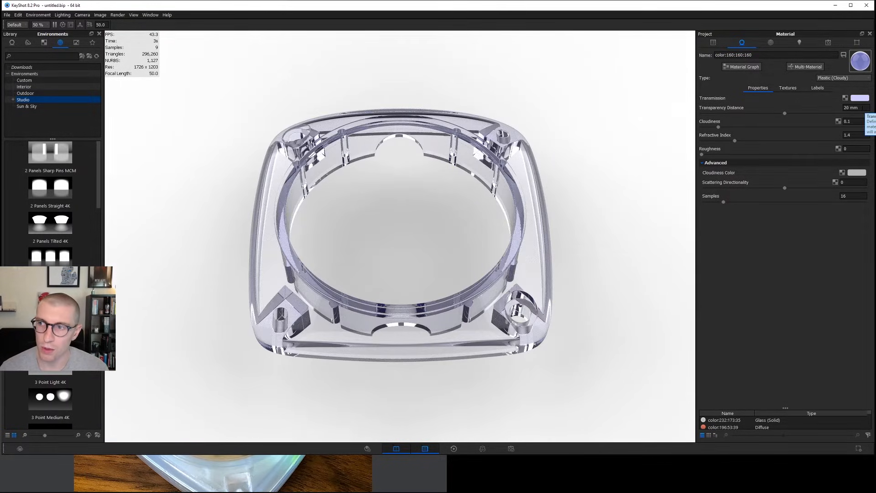
pyautogui.click(853, 107)
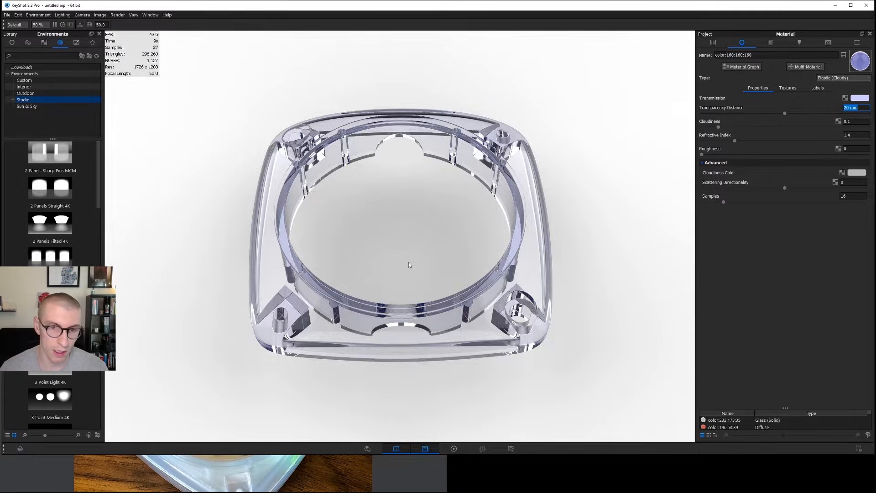
# Switch to ImageGlass, enlarge the image window, and compare the Level_Raw and Level_Post renders of the level.
pyautogui.hotkey('alt', 'Tab')
pyautogui.moveTo(446, 46); pyautogui.dragTo(523, 40)
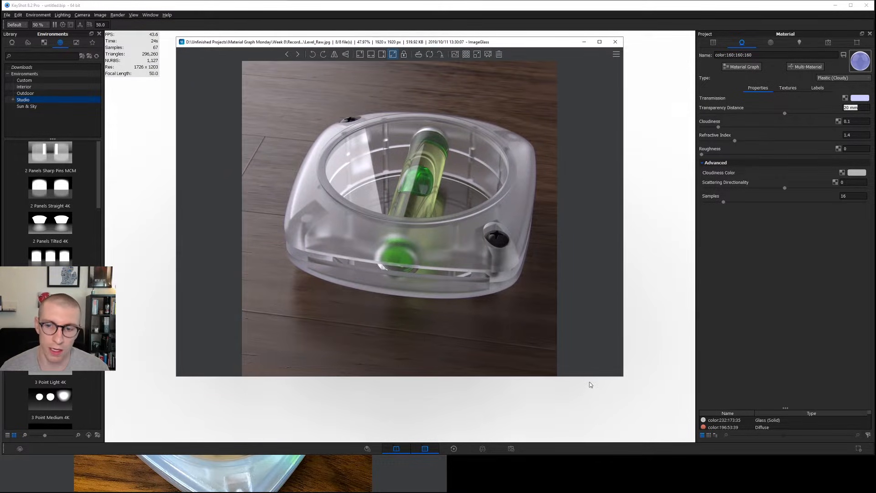
pyautogui.moveTo(592, 377); pyautogui.dragTo(593, 404)
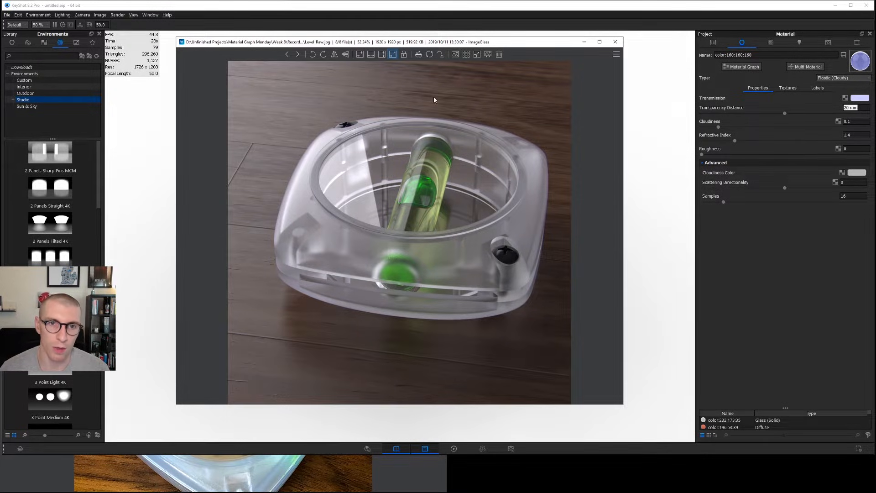
pyautogui.press('Left')
pyautogui.press('Left')
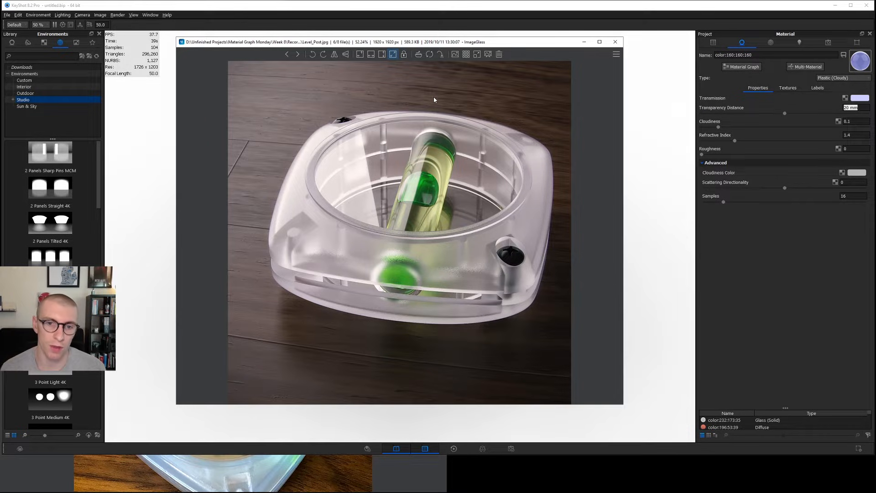
pyautogui.press('Right')
pyautogui.press('Left')
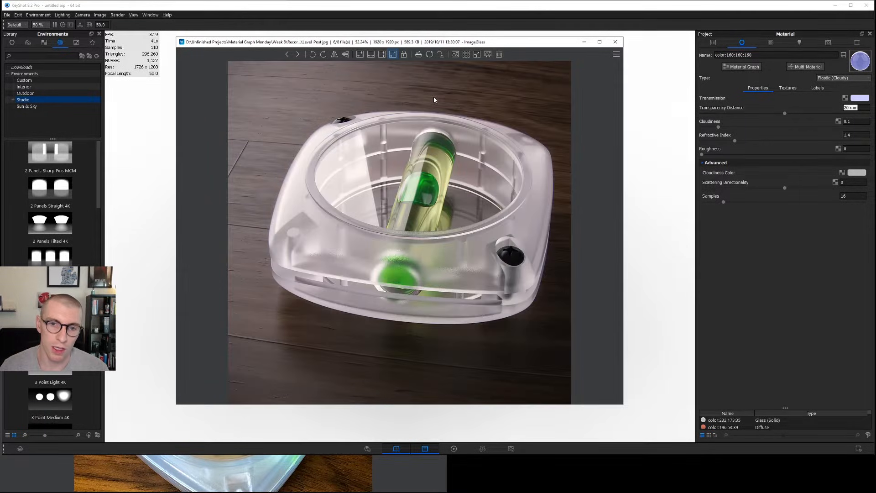
# Flip between the level's reference images once more to examine the plastic's tint.
pyautogui.press('Right')
pyautogui.press('Left')
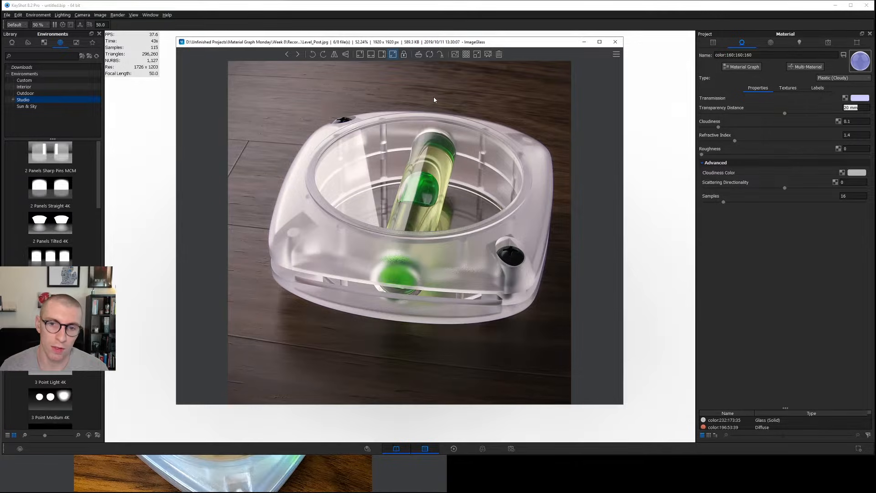
pyautogui.press('Right')
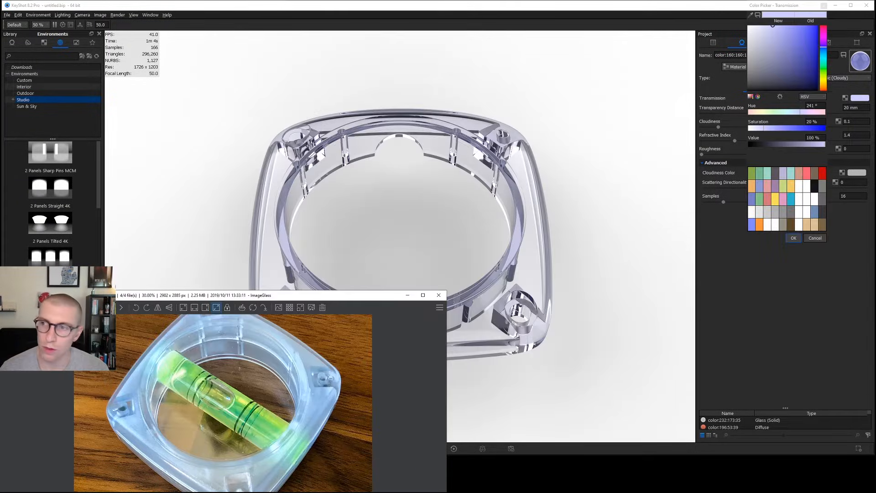
# Set the Housing Top material's transmission color to 250° hue and 10% saturation.
pyautogui.click(823, 46)
pyautogui.moveTo(819, 122); pyautogui.dragTo(798, 124)
pyautogui.write('10')
pyautogui.press('Return')
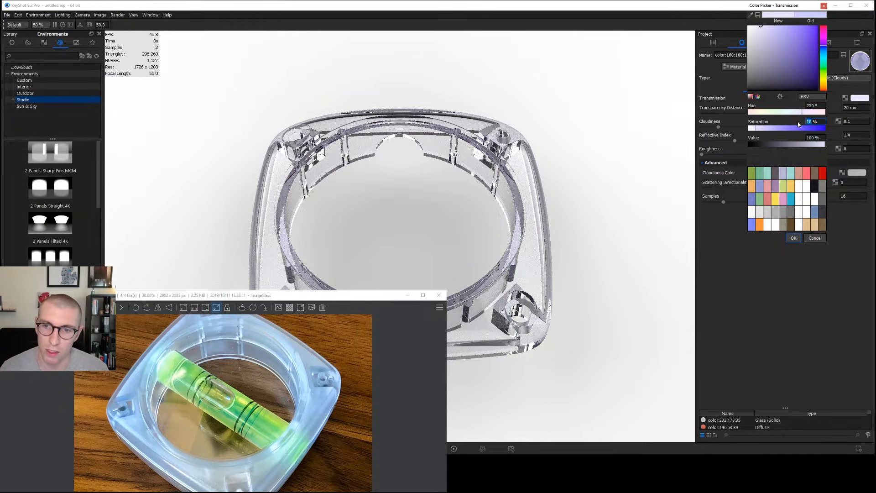
pyautogui.press('Return')
# Increase the Housing Top material's cloudiness to 0.5 and inspect the part from a slightly lower angle.
pyautogui.moveTo(854, 121); pyautogui.dragTo(796, 127)
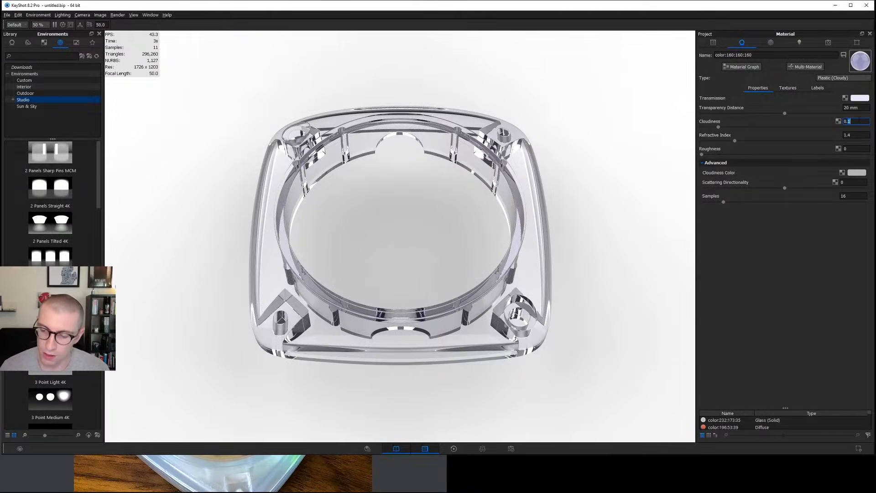
pyautogui.press('Return')
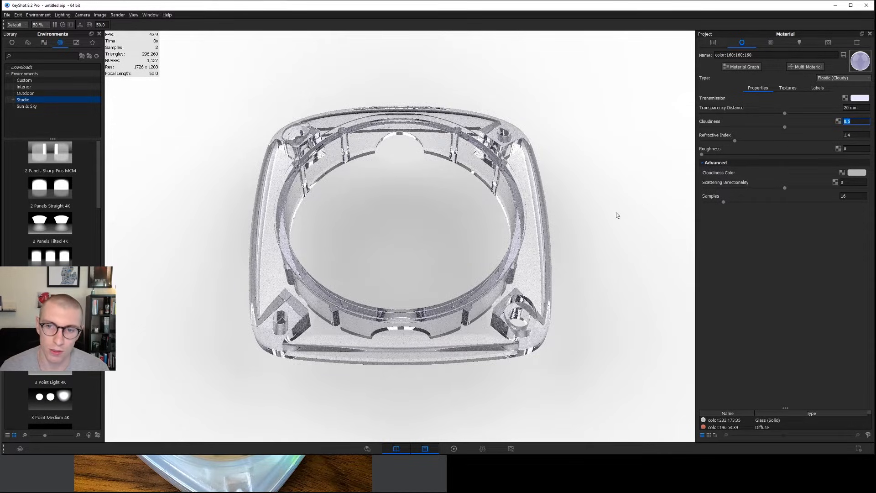
pyautogui.moveTo(516, 321); pyautogui.dragTo(524, 263)
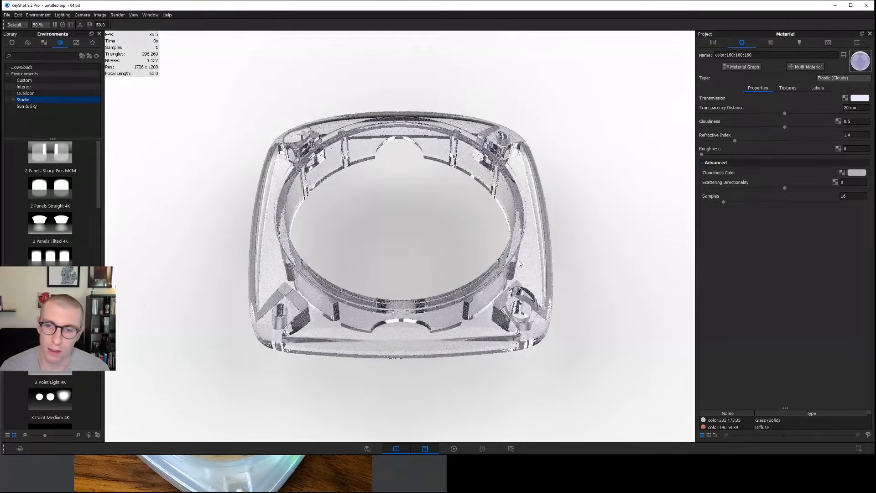
# Darken the environment's background color to a neutral gray with 35% value.
pyautogui.click(770, 44)
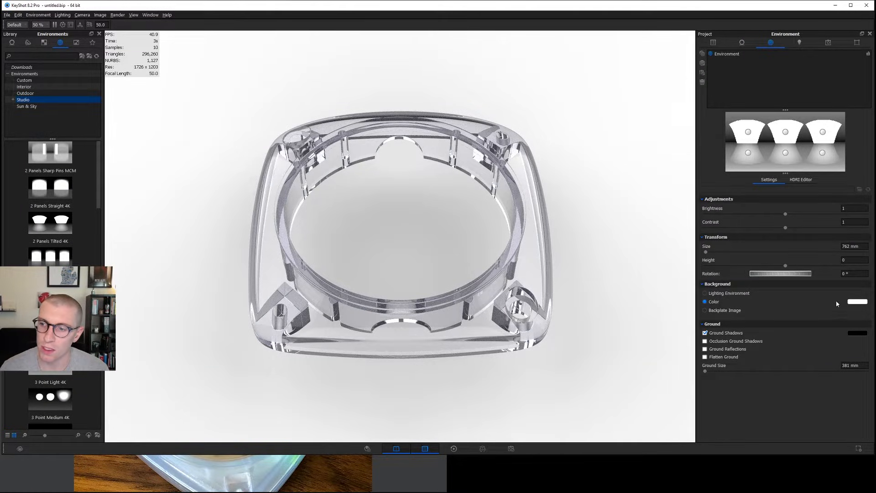
pyautogui.click(851, 302)
pyautogui.moveTo(757, 43); pyautogui.dragTo(742, 85)
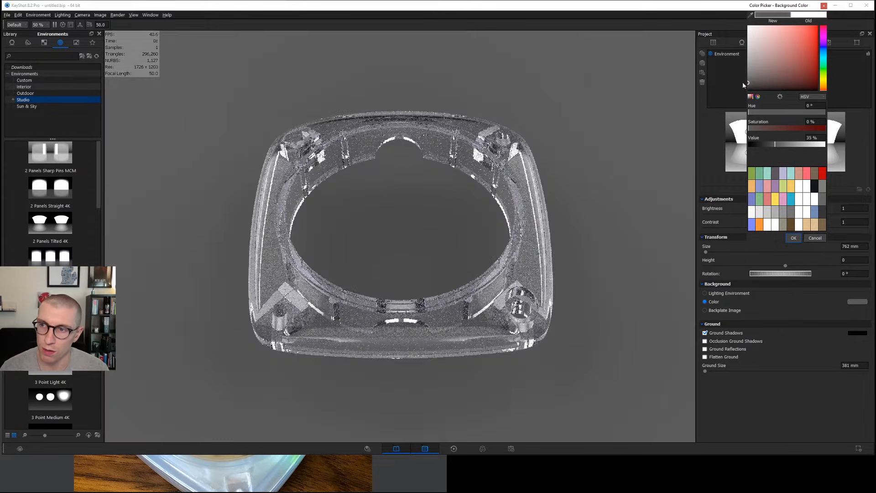
pyautogui.click(793, 237)
# Return to the Housing Top material and raise its cloudiness to 0.8, finishing at 0.9.
pyautogui.click(741, 43)
pyautogui.click(522, 251)
pyautogui.click(856, 121)
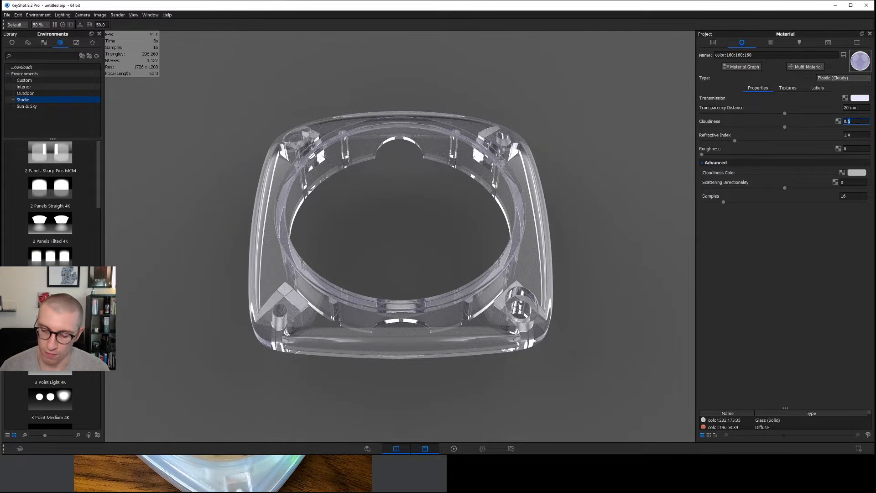
pyautogui.write('0.8')
pyautogui.press('Return')
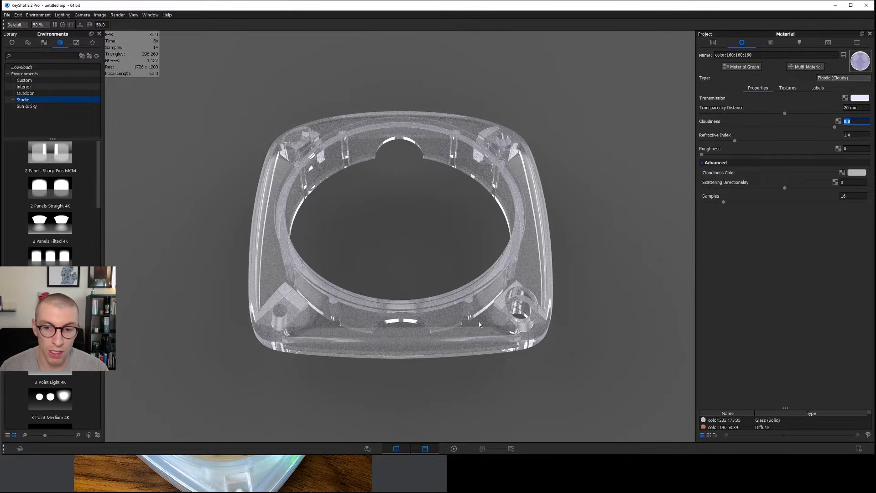
pyautogui.doubleClick(856, 121)
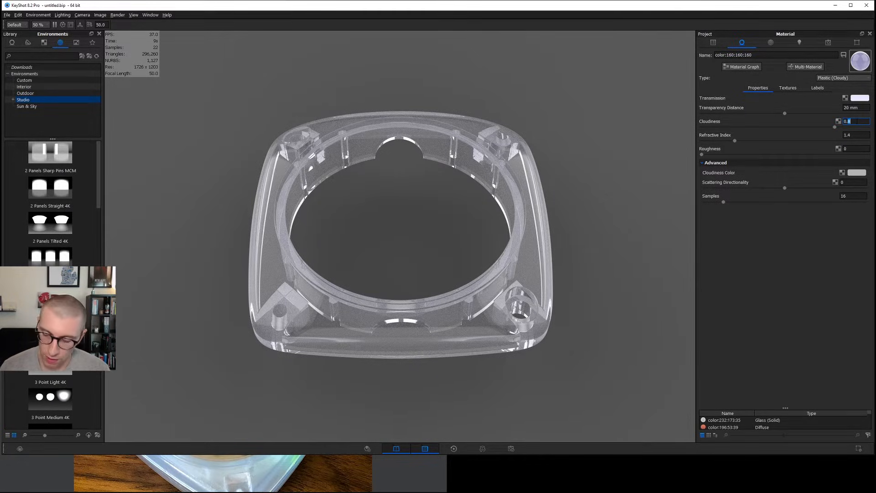
pyautogui.write('9')
pyautogui.press('Return')
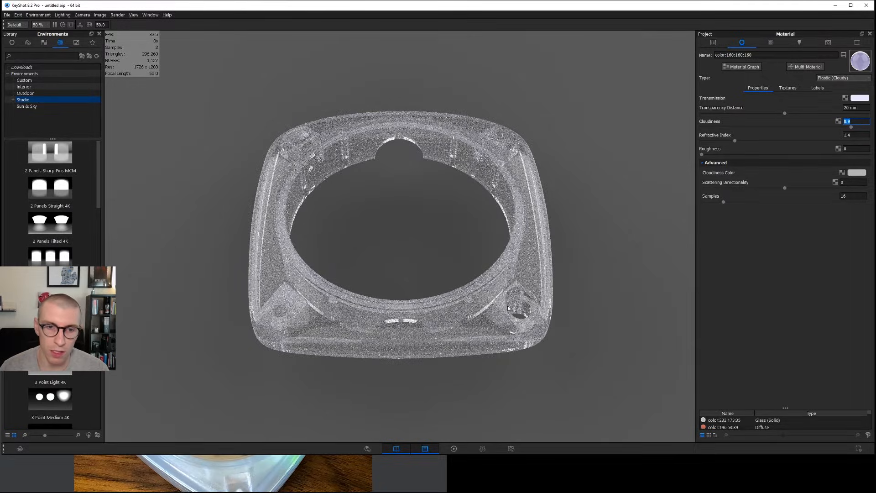
# Keep the refractive index and set the Housing Top material's roughness to 0.1.
pyautogui.press('Tab')
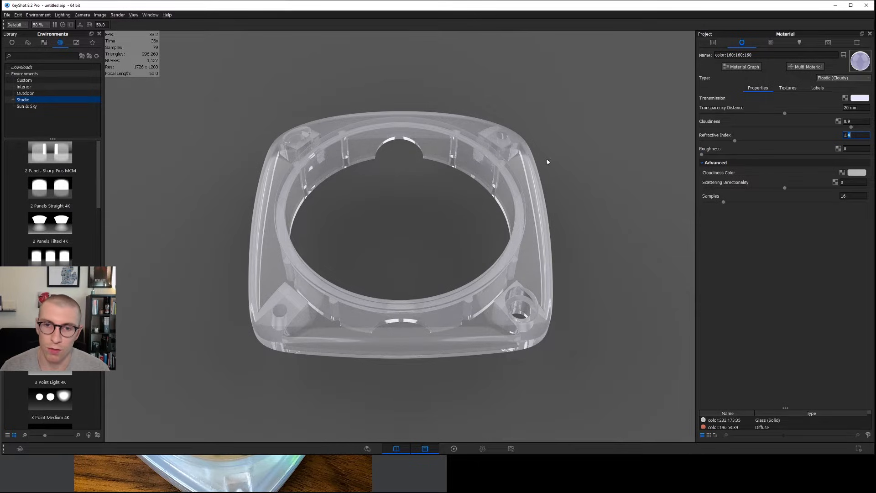
pyautogui.press('Tab')
pyautogui.press('Return')
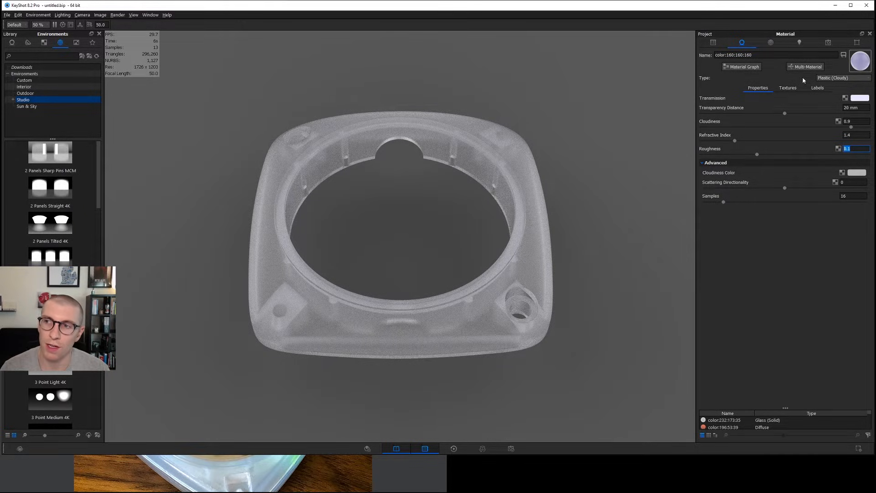
# Apply the Product lighting preset and disable ground illumination.
pyautogui.click(800, 42)
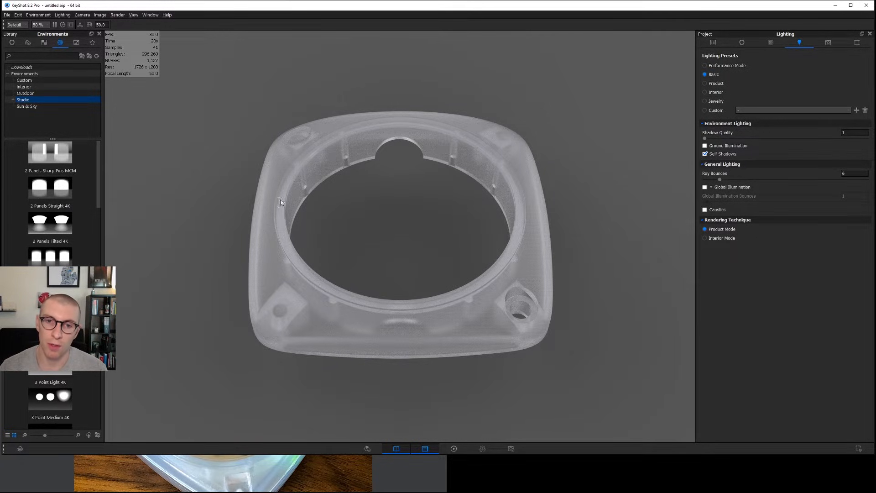
pyautogui.click(714, 85)
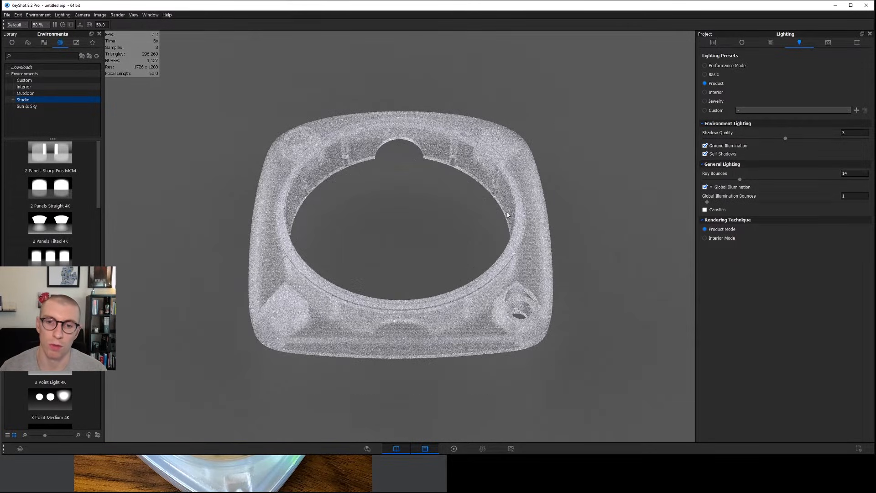
pyautogui.click(704, 145)
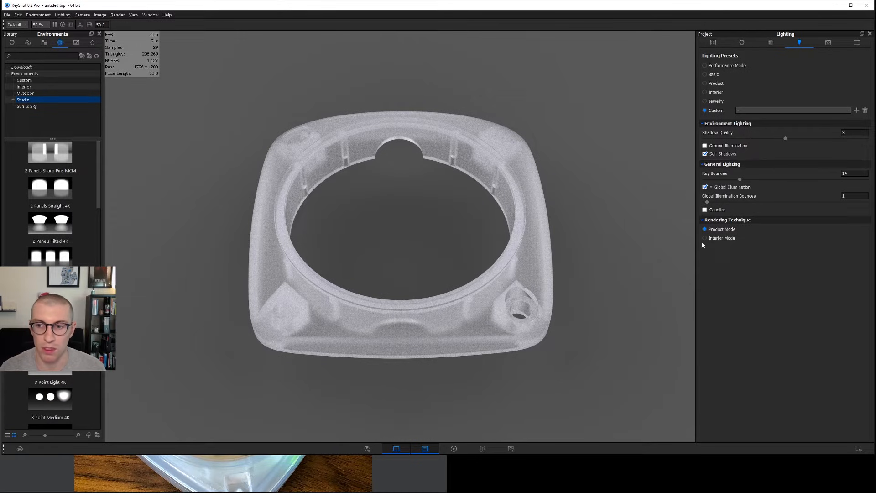
# Test the Housing Top material's scattering directionality at -0.8 and at 0.8.
pyautogui.click(486, 284)
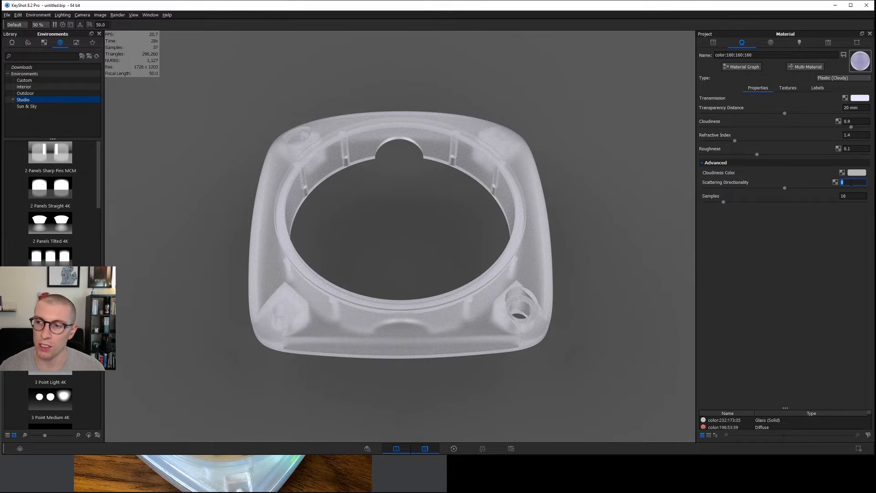
pyautogui.write('-')
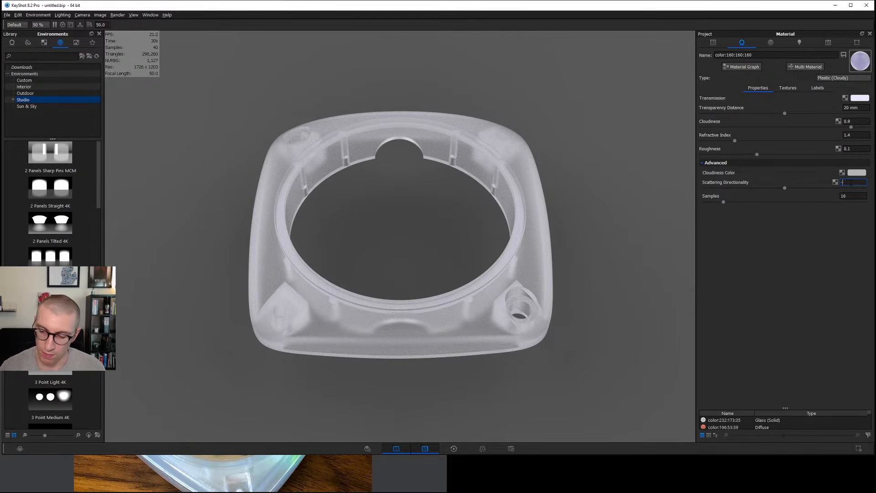
pyautogui.write('0.8')
pyautogui.press('Return')
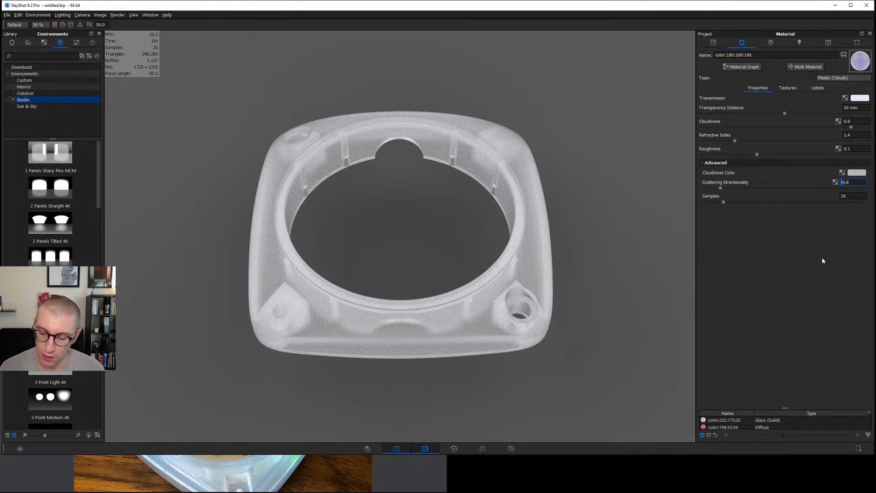
pyautogui.press('Return')
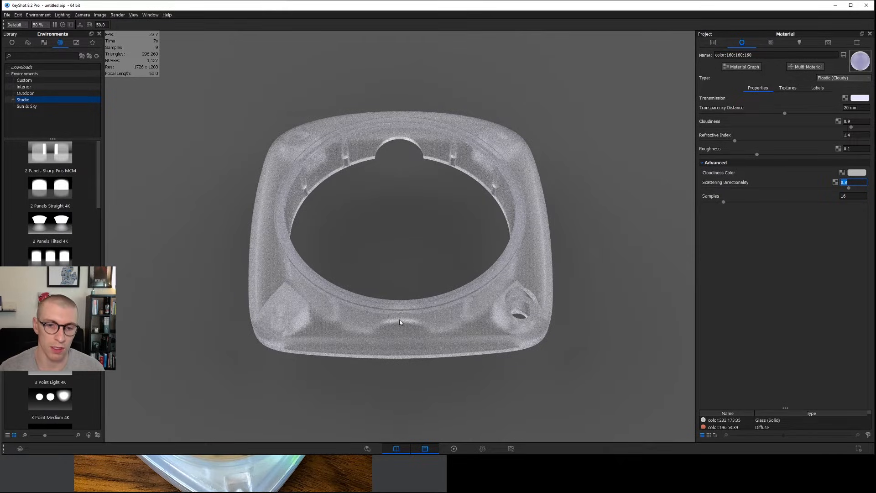
# Reduce the roughness to 0 and raise the scattering directionality to 0.9, finishing at 0.95.
pyautogui.moveTo(756, 154); pyautogui.dragTo(688, 155)
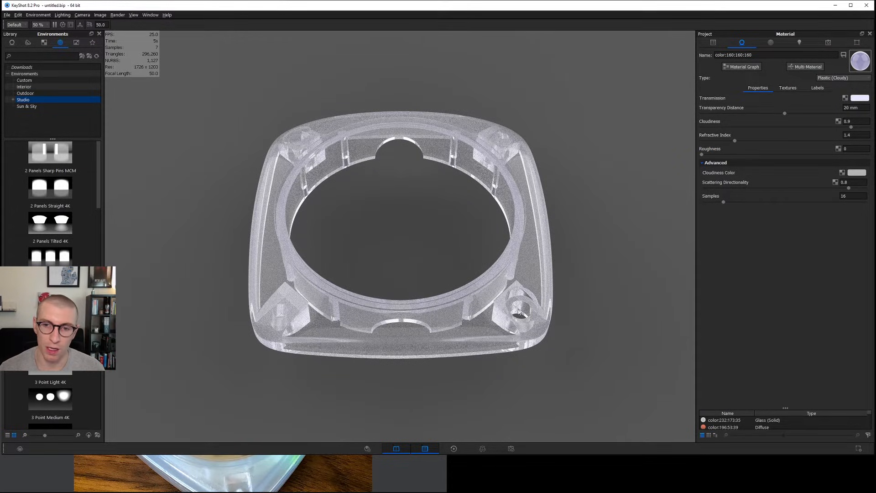
pyautogui.doubleClick(845, 182)
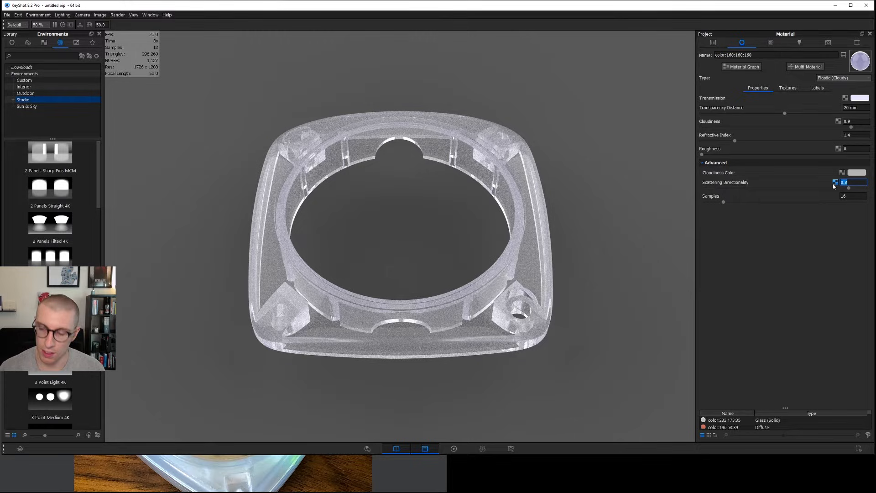
pyautogui.write('1')
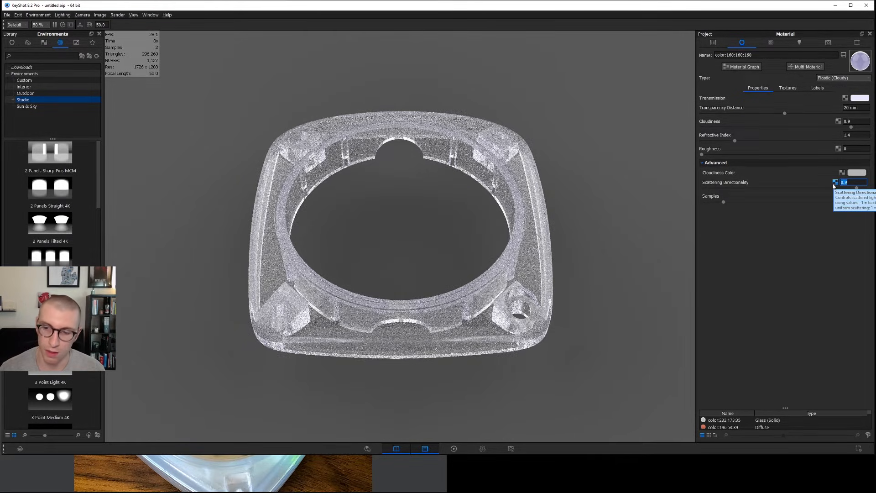
pyautogui.press('Return')
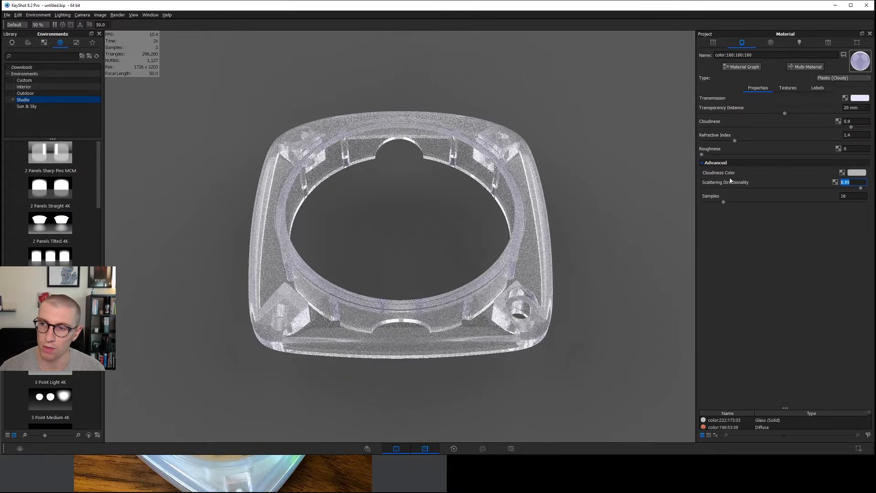
# Set the roughness back to 0.1 to compare the frosted look with forward scattering.
pyautogui.hotkey('shift', 'Tab')
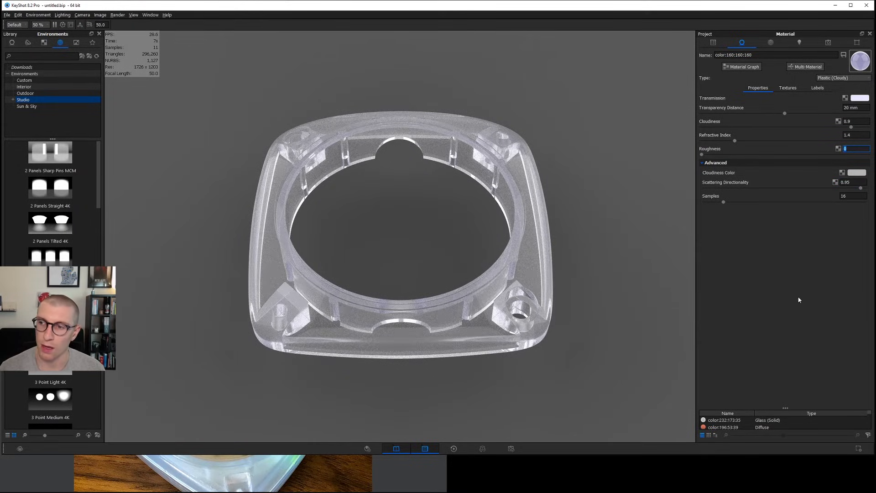
pyautogui.write('.1')
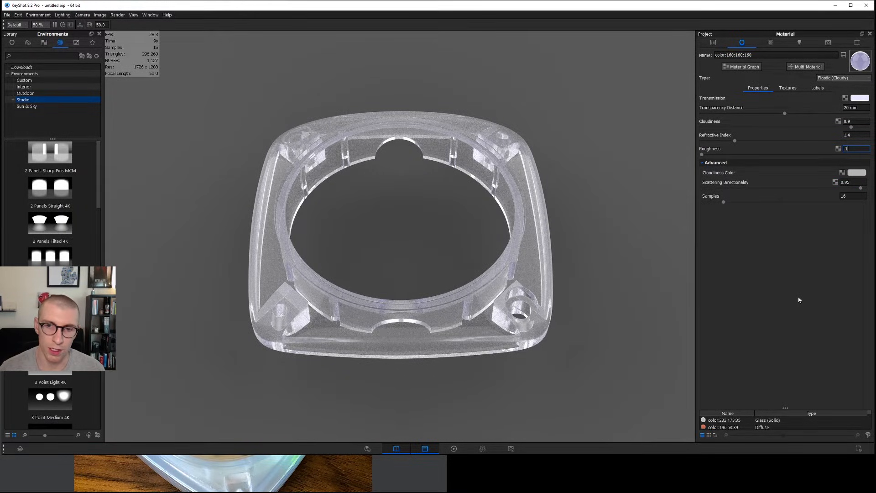
pyautogui.press('Return')
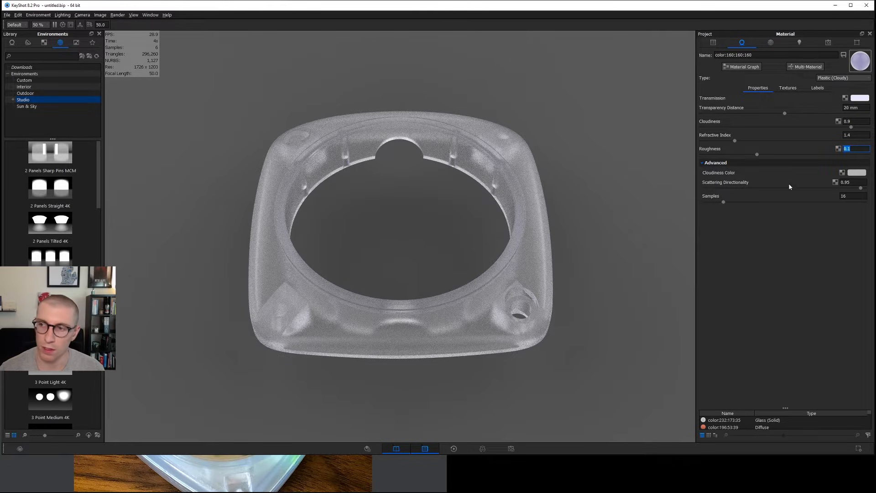
# Reduce the roughness to 0 and set the scattering directionality to -0.95.
pyautogui.click(853, 182)
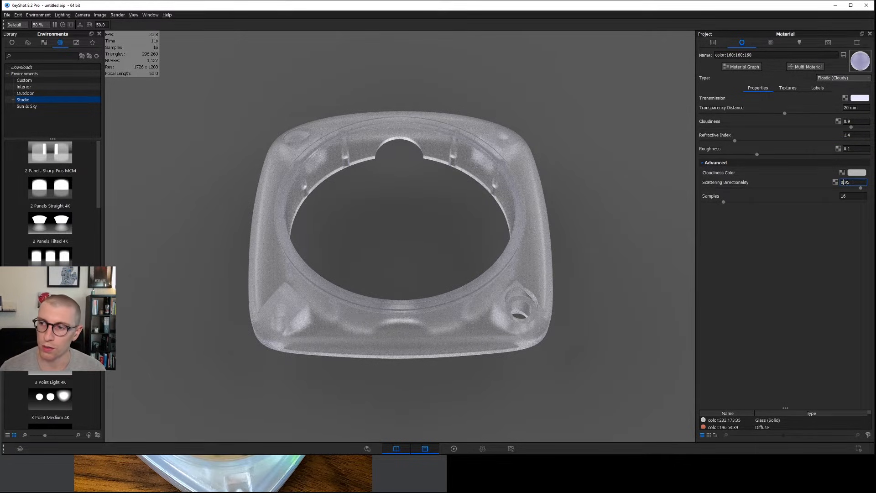
pyautogui.moveTo(756, 154); pyautogui.dragTo(674, 156)
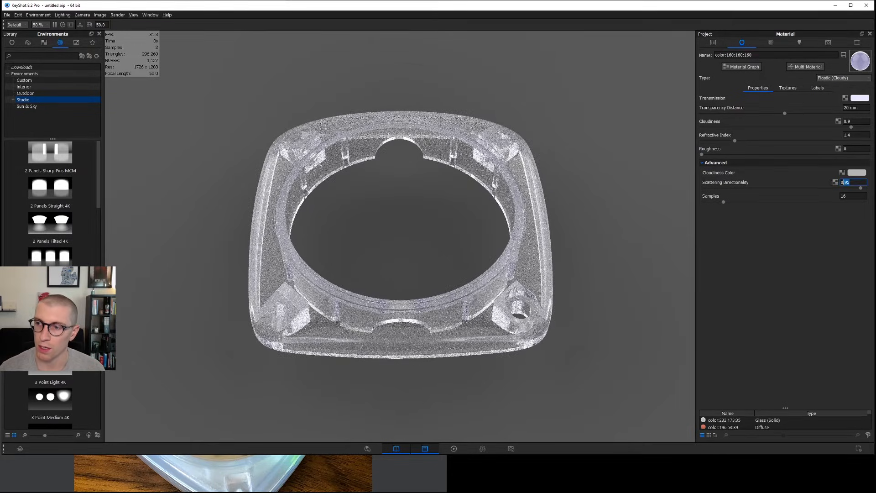
pyautogui.press('Left')
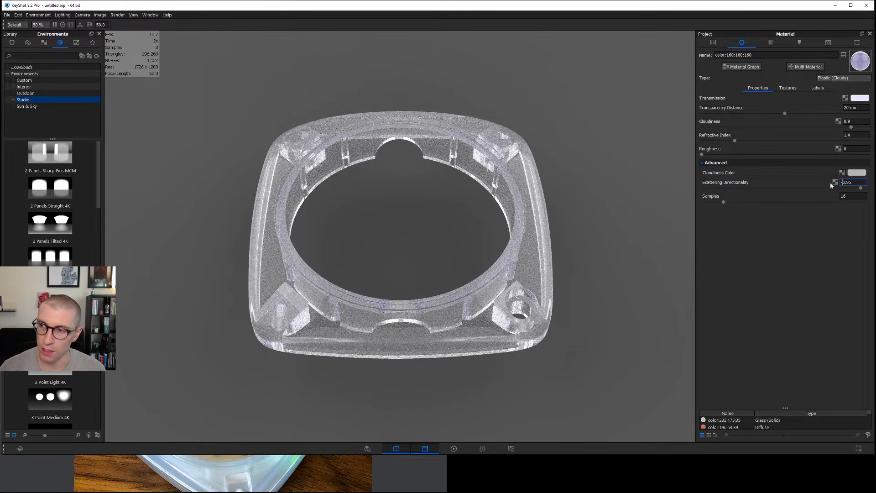
pyautogui.write('-')
pyautogui.press('Return')
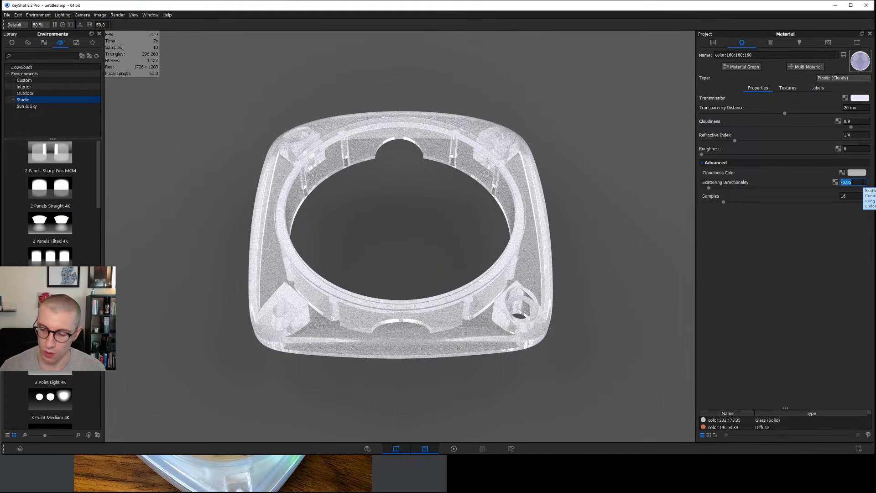
# Switch the scattering directionality to 0.95 and back to -0.95 to compare forward and backward scattering.
pyautogui.write('1')
pyautogui.press('Return')
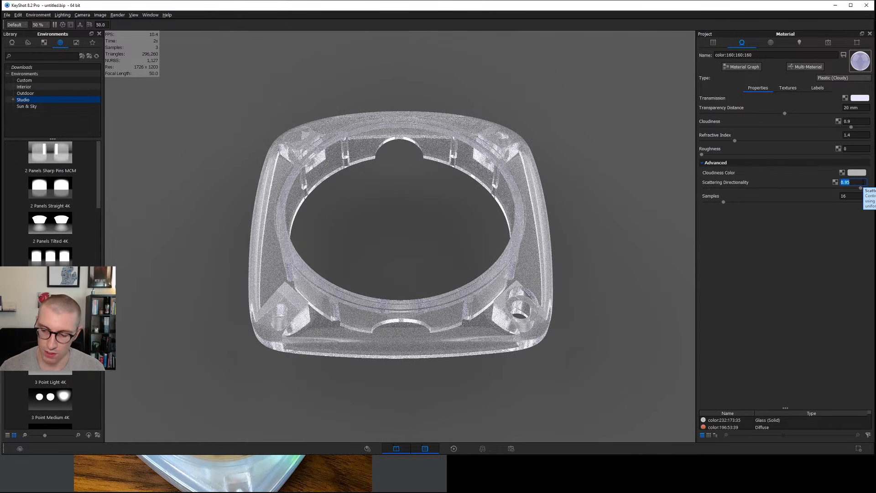
pyautogui.write('-0.95')
pyautogui.press('Return')
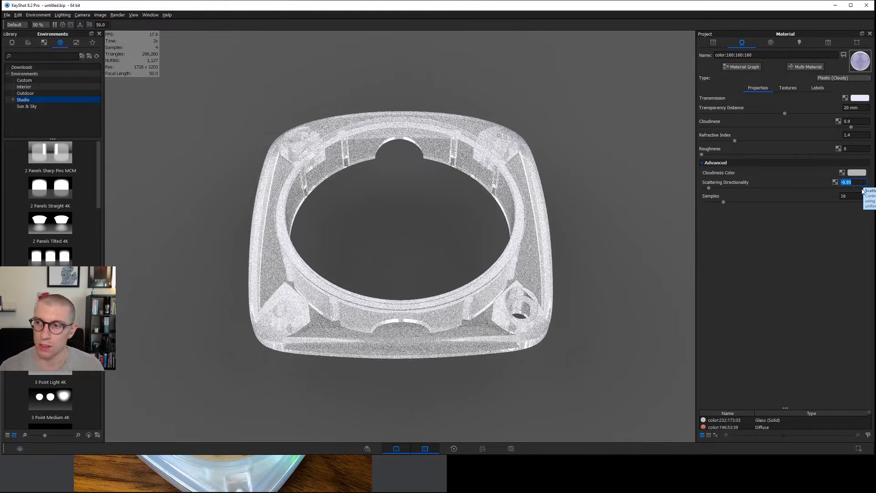
# Set the material's roughness to 0.1 to compare the frosted look with backward scattering.
pyautogui.click(856, 149)
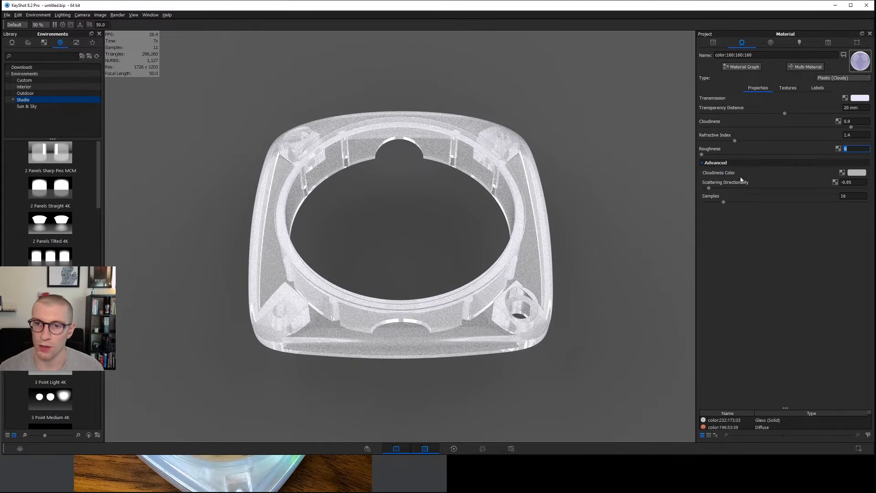
pyautogui.write('.1')
pyautogui.press('Return')
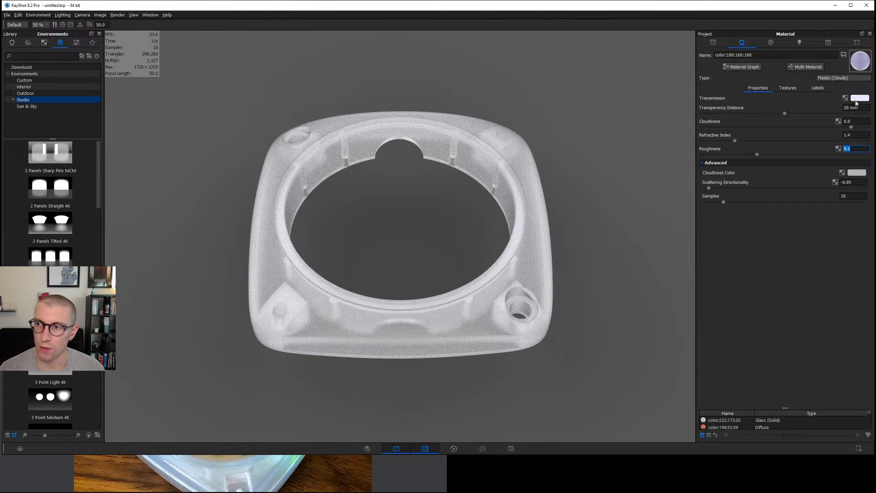
pyautogui.click(851, 146)
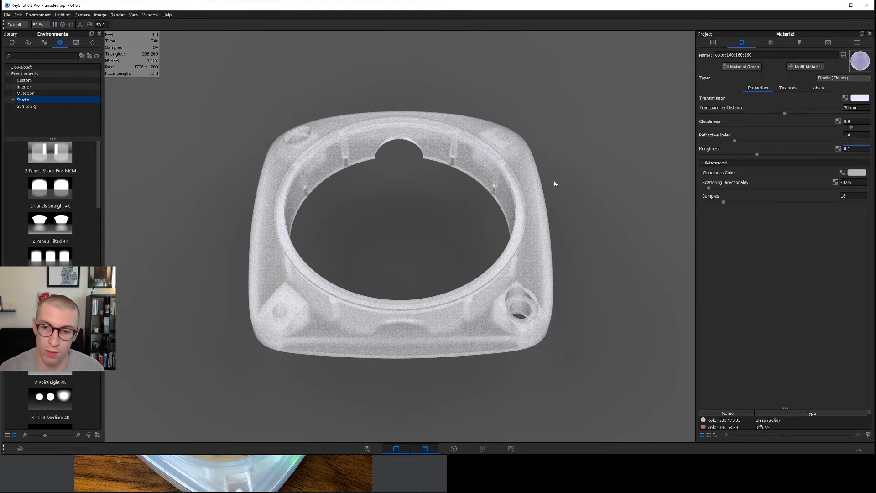
# Switch to ImageGlass and compare the cloudiness and scattering direction reference grids for positive and negative values at 10 mm transparency distance.
pyautogui.hotkey('alt', 'Tab')
pyautogui.moveTo(635, 409); pyautogui.dragTo(704, 476)
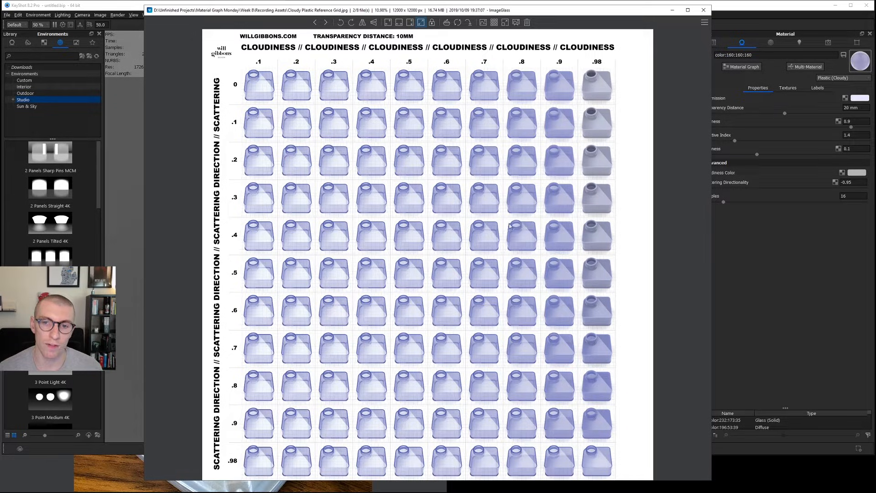
pyautogui.scroll(8, 540, 236)
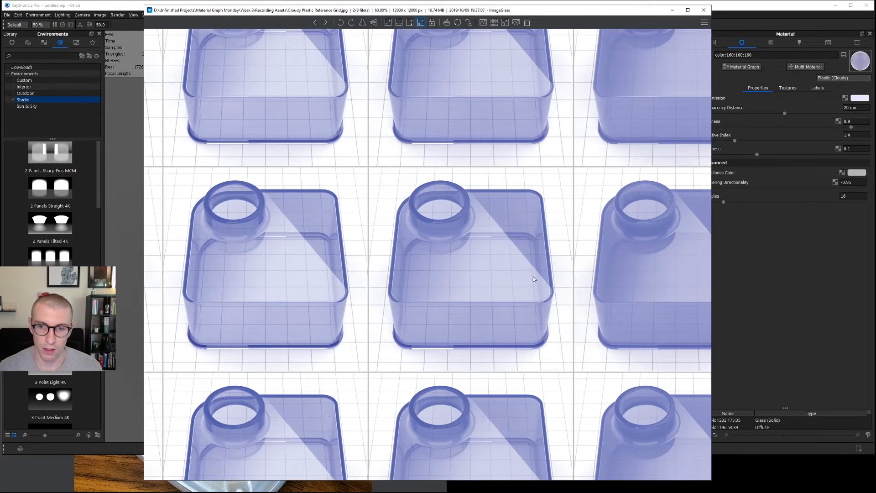
pyautogui.moveTo(533, 277); pyautogui.dragTo(401, 266)
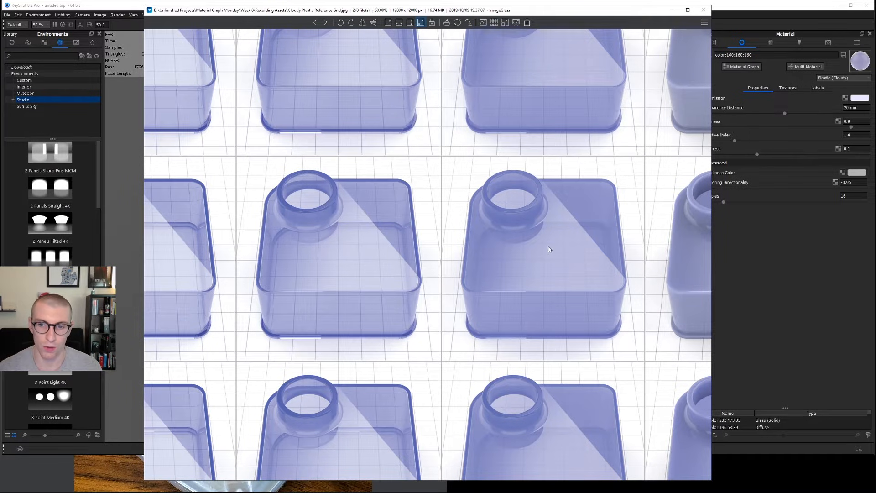
pyautogui.scroll(-5, 549, 249)
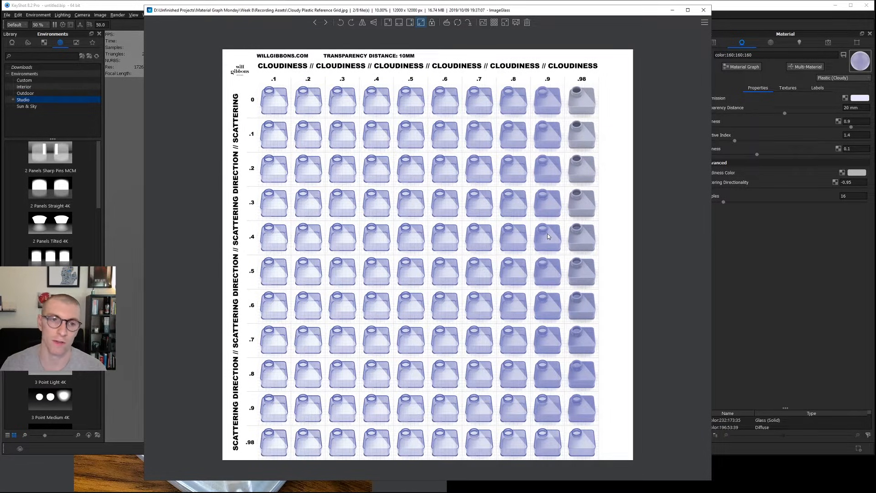
pyautogui.press('Right')
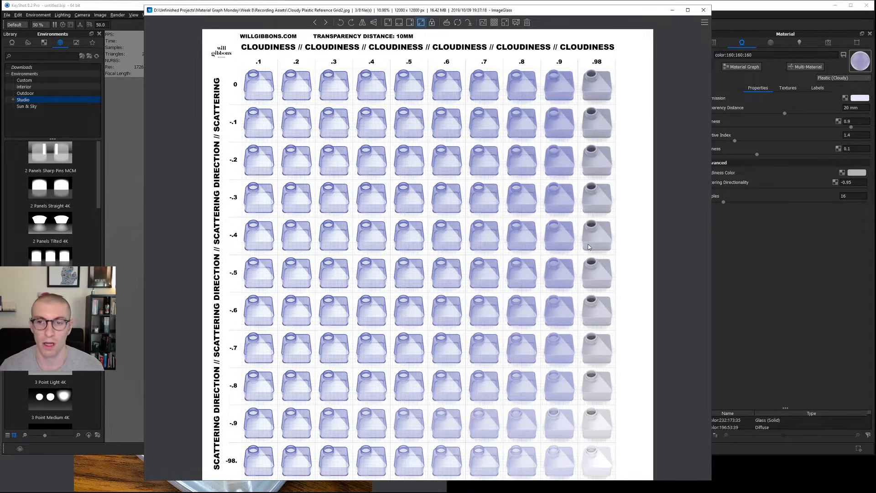
pyautogui.press('Left')
pyautogui.press('Right')
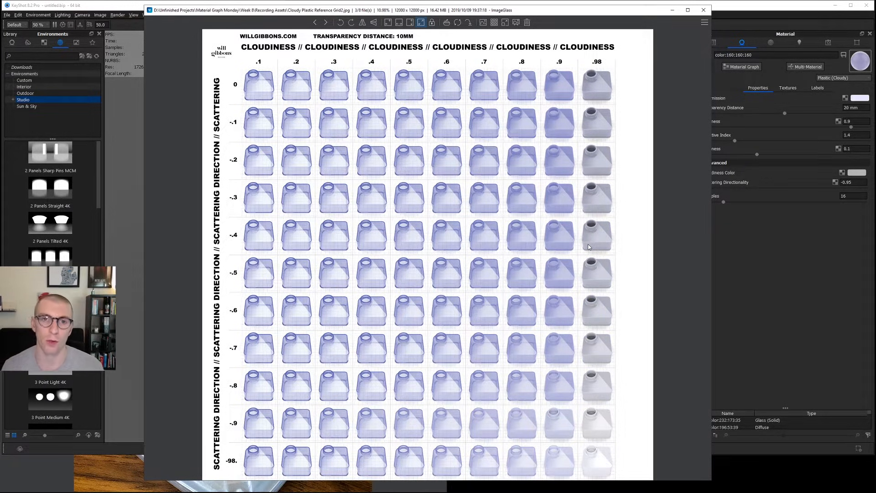
pyautogui.press('Escape')
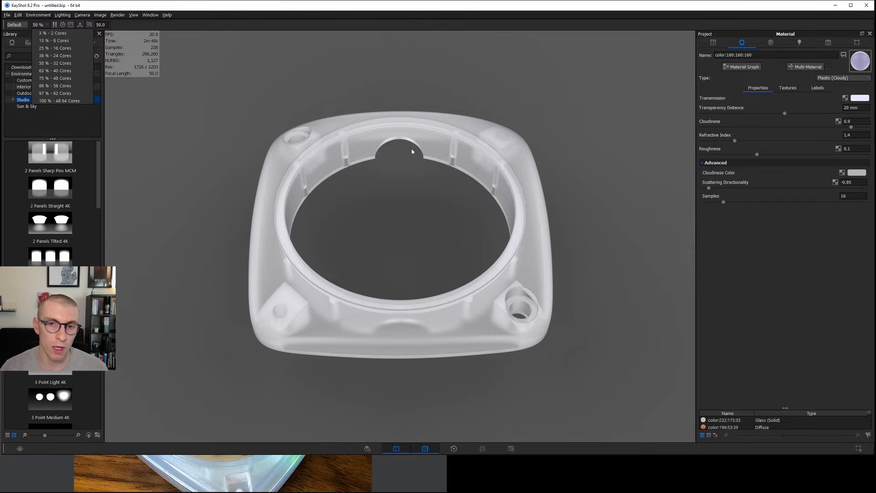
pyautogui.click(415, 189)
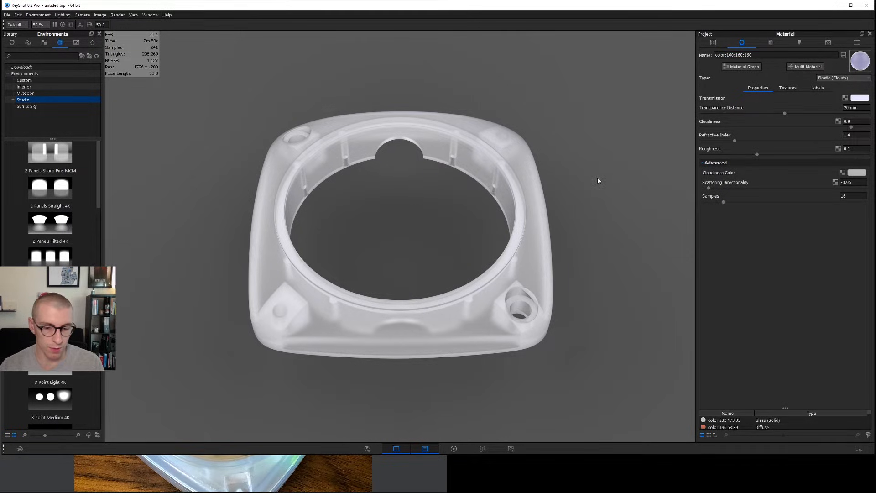
# Bring up the reference photo of the real level and examine its plastic housing down to the lower corner.
pyautogui.moveTo(331, 455); pyautogui.dragTo(330, 290)
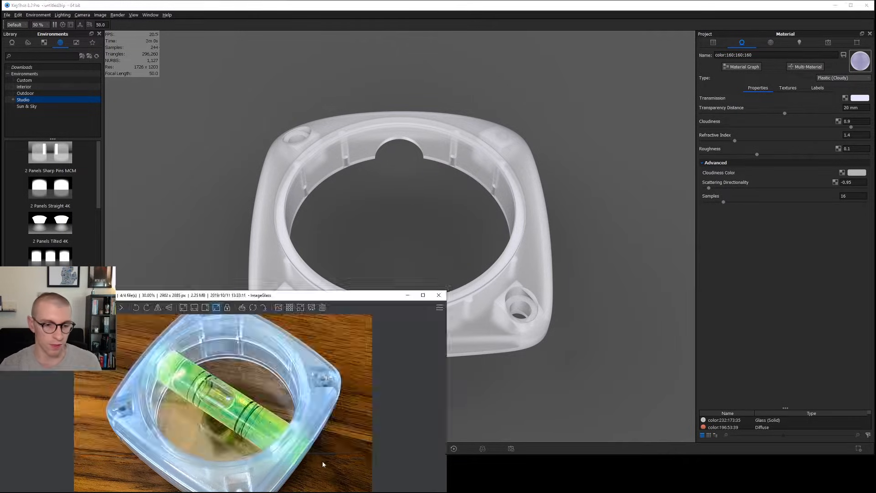
pyautogui.scroll(-1, 245, 437)
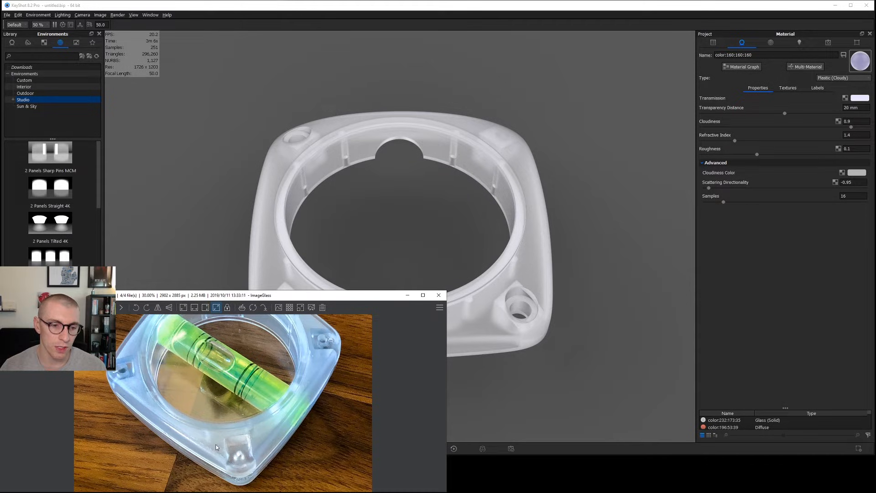
pyautogui.click(748, 242)
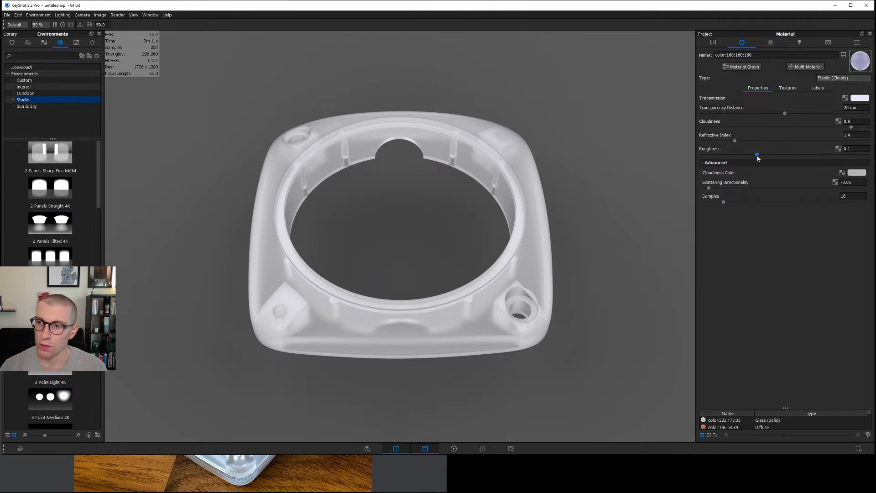
# Set the roughness and scattering directionality to 0 and lower the cloudiness to 0.5.
pyautogui.moveTo(757, 155); pyautogui.dragTo(679, 154)
pyautogui.moveTo(855, 182); pyautogui.dragTo(812, 185)
pyautogui.write('0')
pyautogui.press('Return')
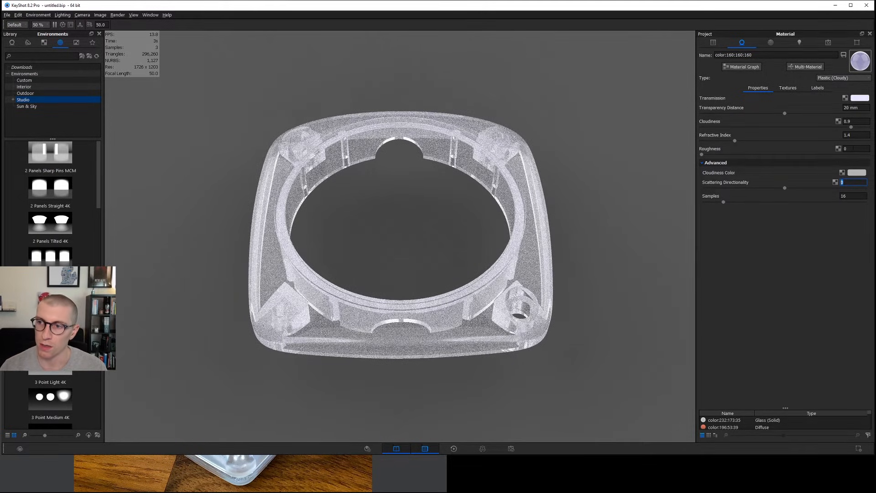
pyautogui.click(853, 120)
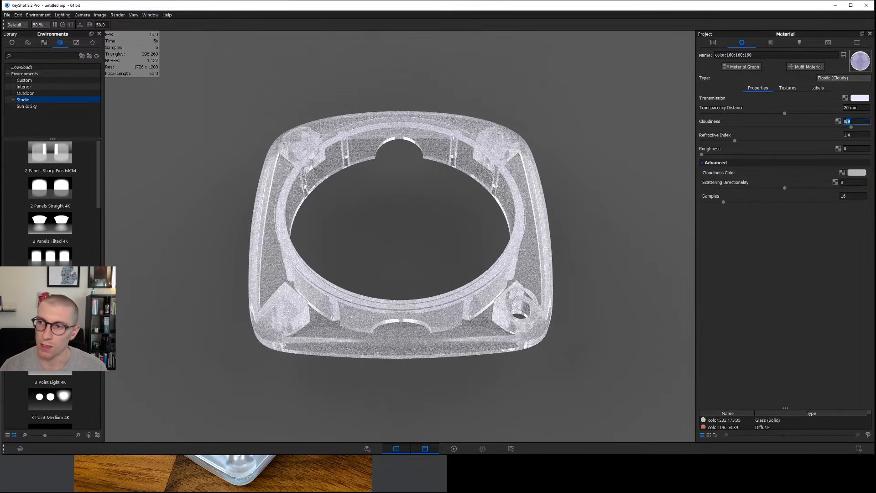
# Apply a Noise (Fractal) texture to the cloudy plastic's bump channel.
pyautogui.click(787, 88)
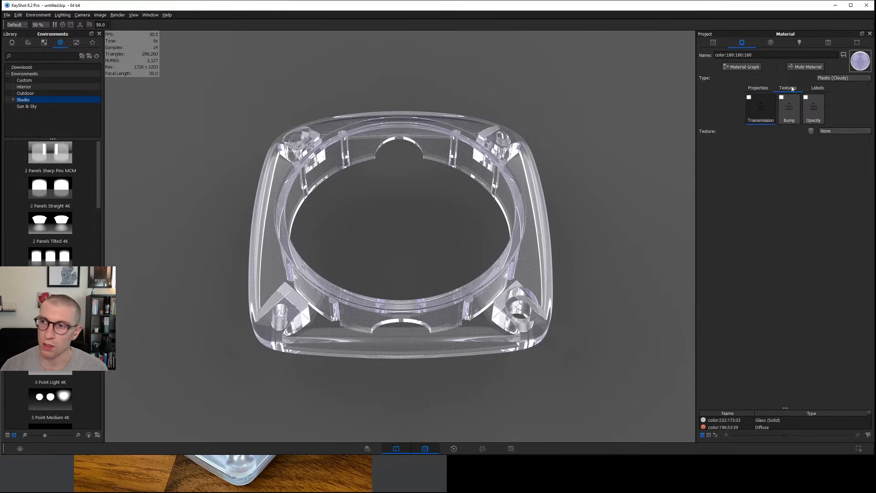
pyautogui.rightClick(787, 109)
pyautogui.moveTo(817, 112)
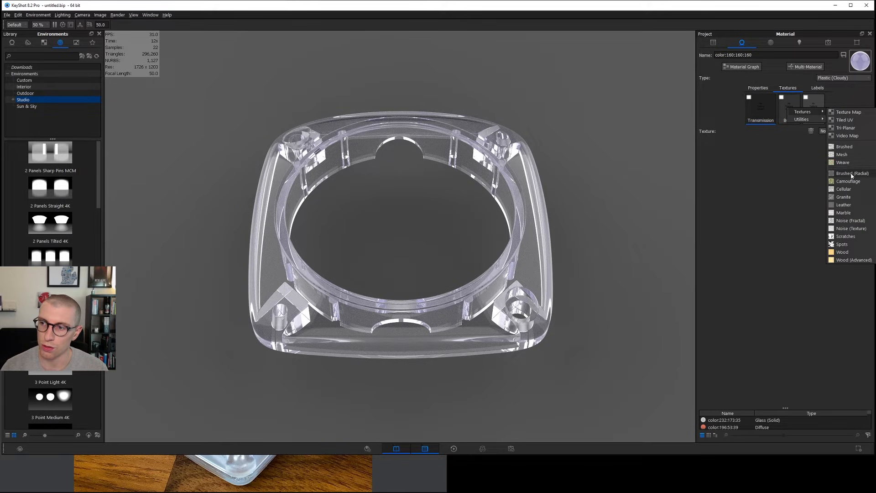
pyautogui.click(847, 224)
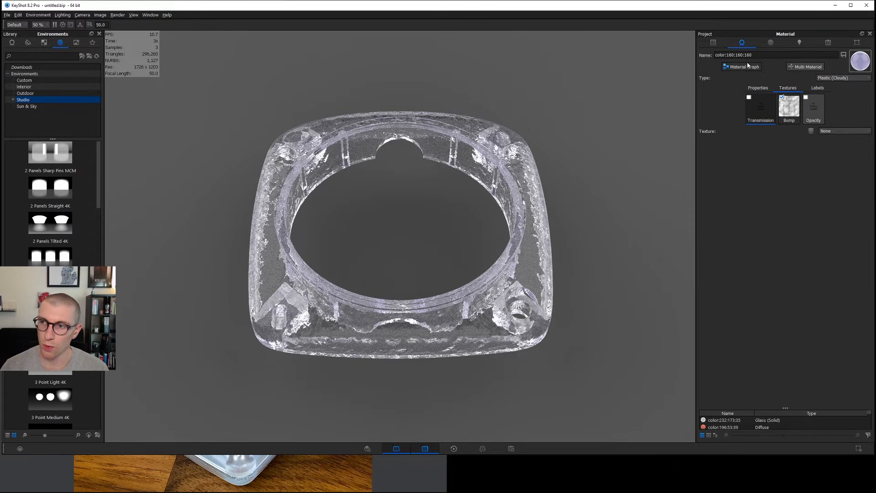
# Preview the fractal noise on the model through the material graph, set its scale to 0.5 mm, and close the graph.
pyautogui.click(748, 66)
pyautogui.moveTo(815, 36); pyautogui.dragTo(658, 12)
pyautogui.click(630, 159)
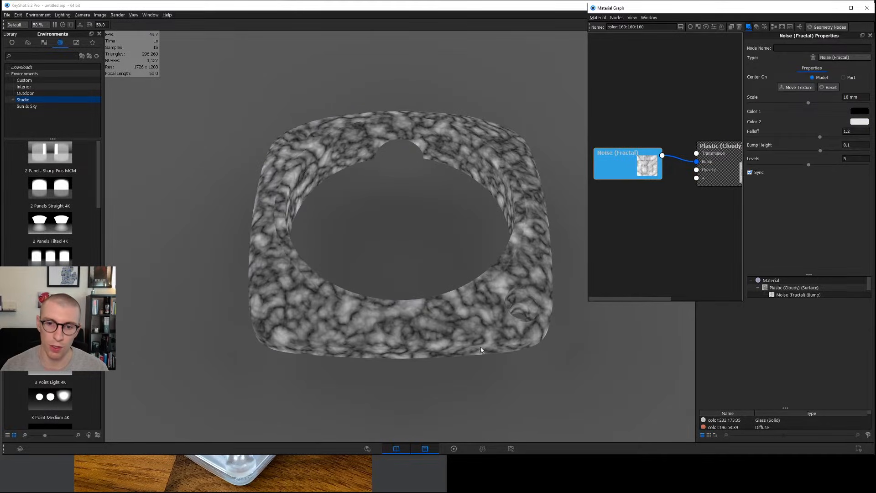
pyautogui.click(850, 97)
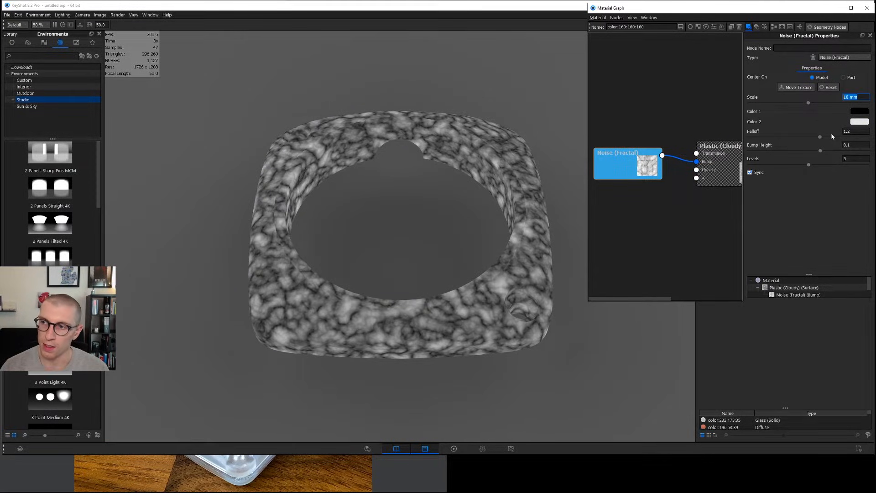
pyautogui.write('0.5')
pyautogui.press('Return')
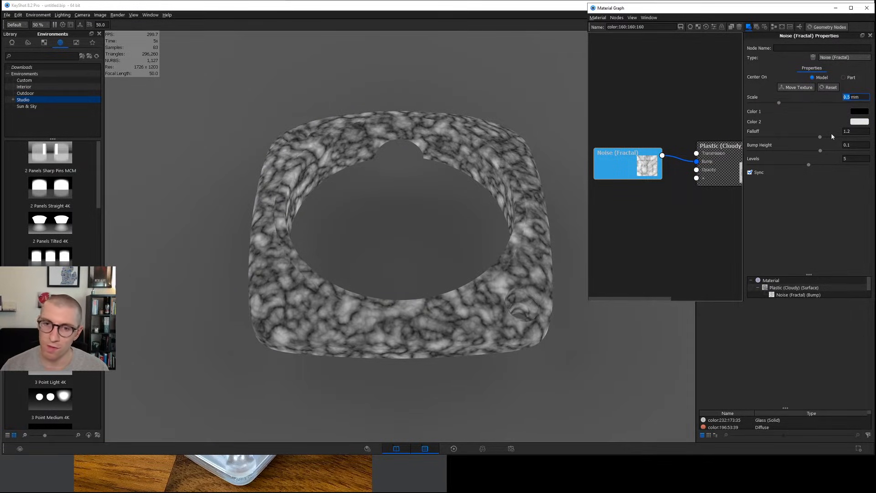
pyautogui.scroll(10, 402, 337)
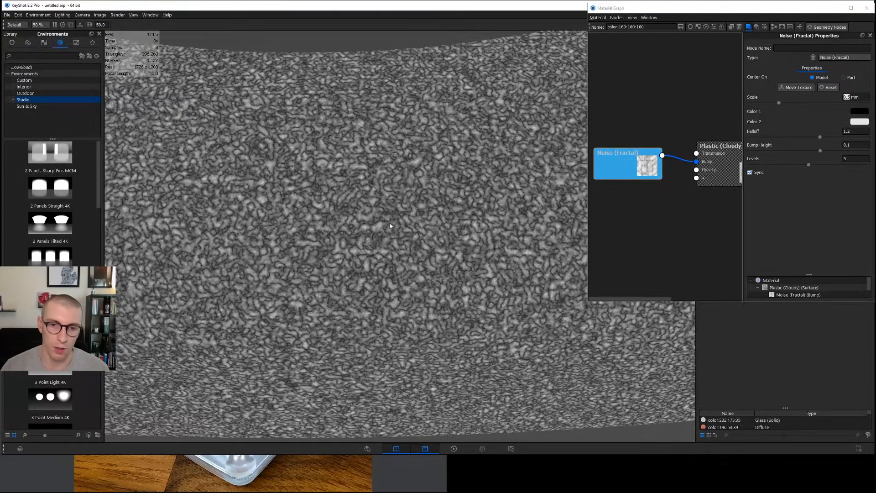
pyautogui.scroll(-10, 392, 229)
pyautogui.moveTo(423, 323); pyautogui.dragTo(430, 340, button='middle')
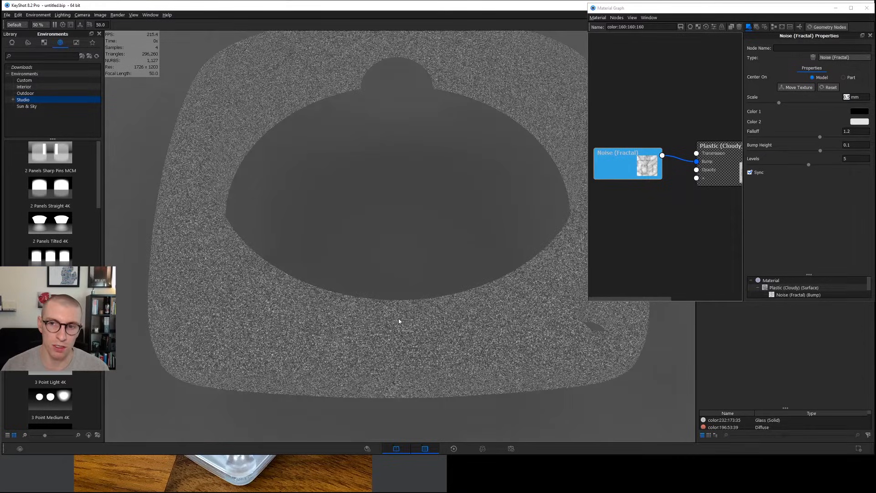
pyautogui.moveTo(399, 321); pyautogui.dragTo(426, 302)
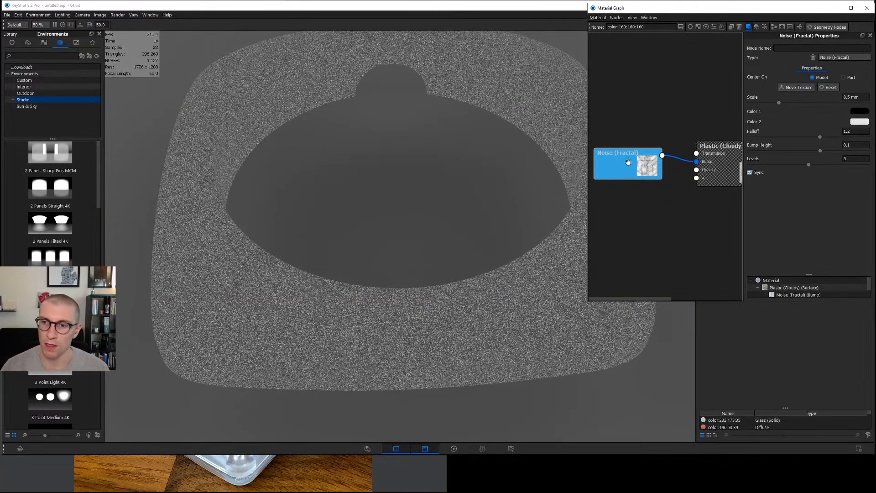
pyautogui.click(605, 209)
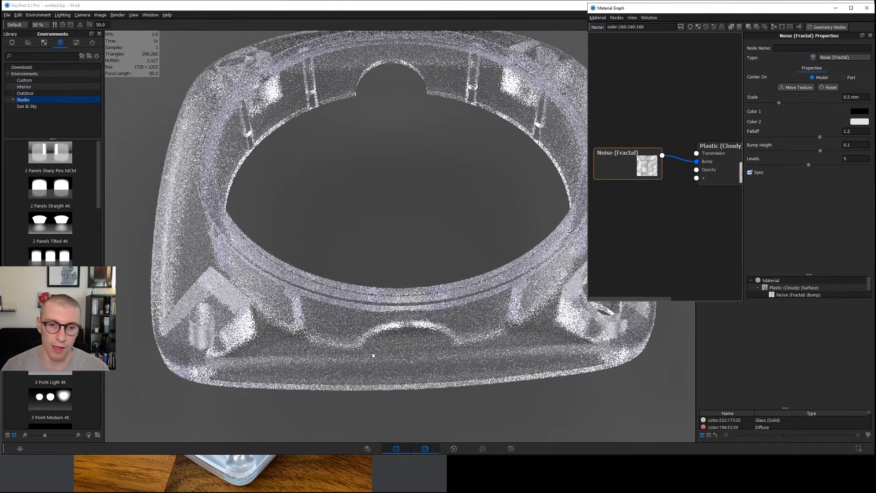
pyautogui.click(866, 8)
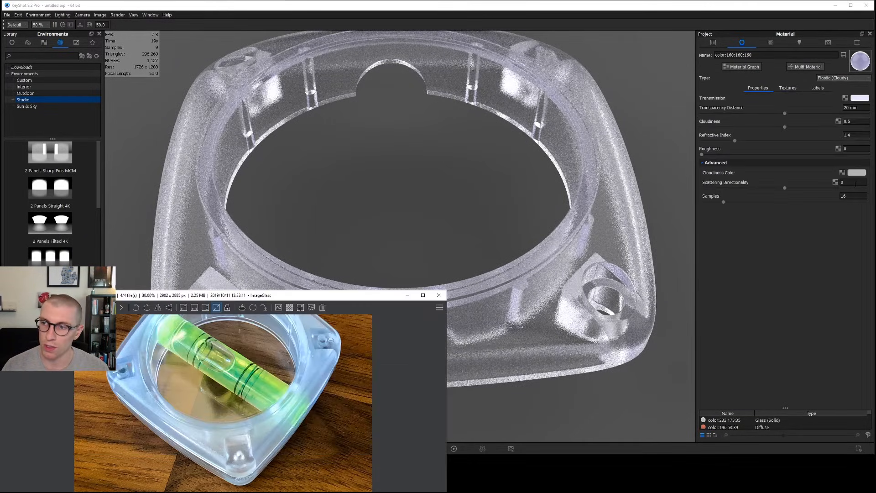
# Try a scattering directionality of 0.8 on the bumped plastic, finishing at -0.8.
pyautogui.click(854, 182)
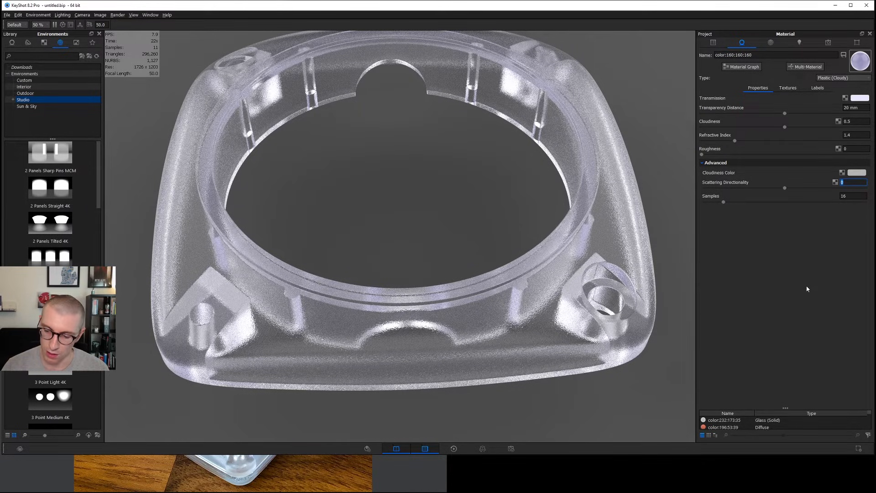
pyautogui.write('0.8')
pyautogui.press('Return')
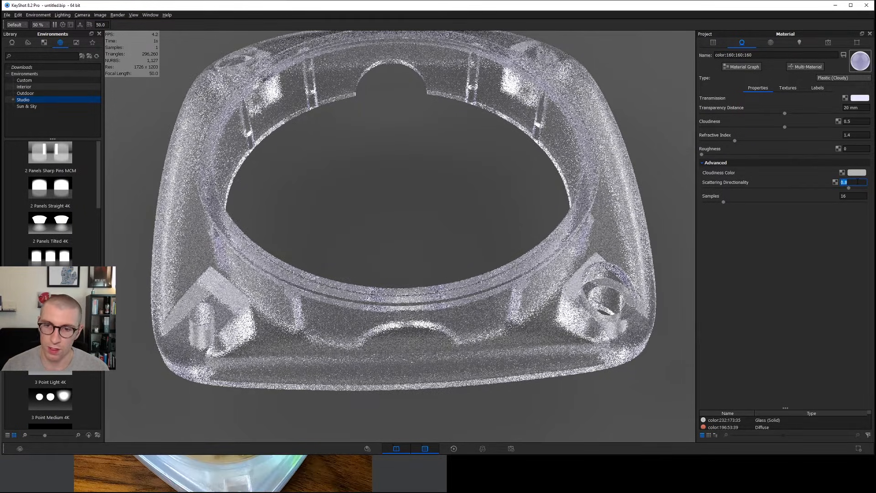
pyautogui.write('-.5')
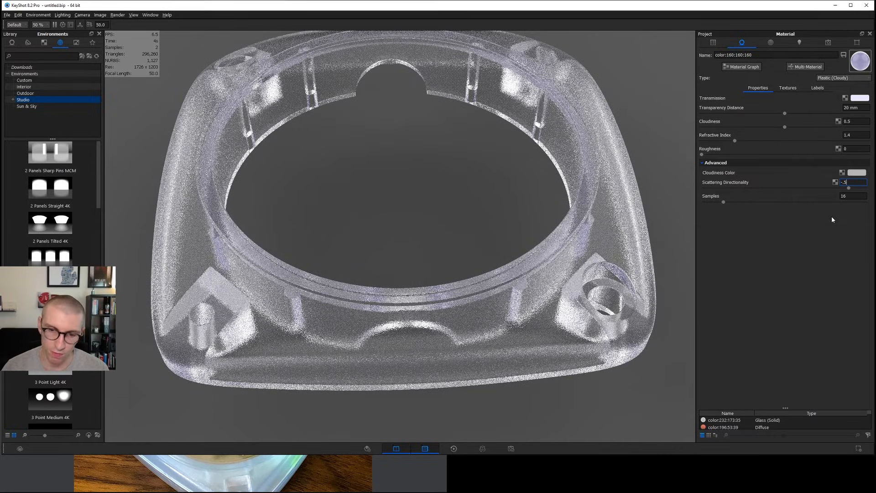
pyautogui.press('Return')
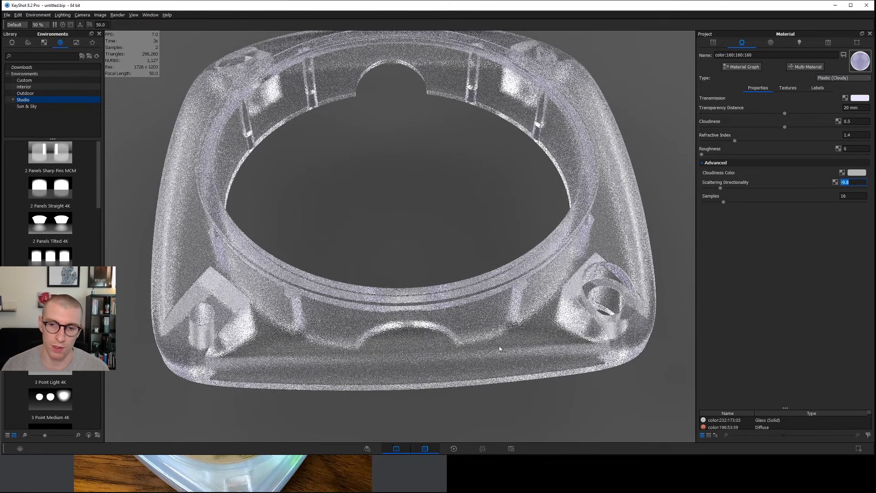
# Raise the cloudiness to 0.8 and compare the render with the reference photo of the level.
pyautogui.doubleClick(849, 121)
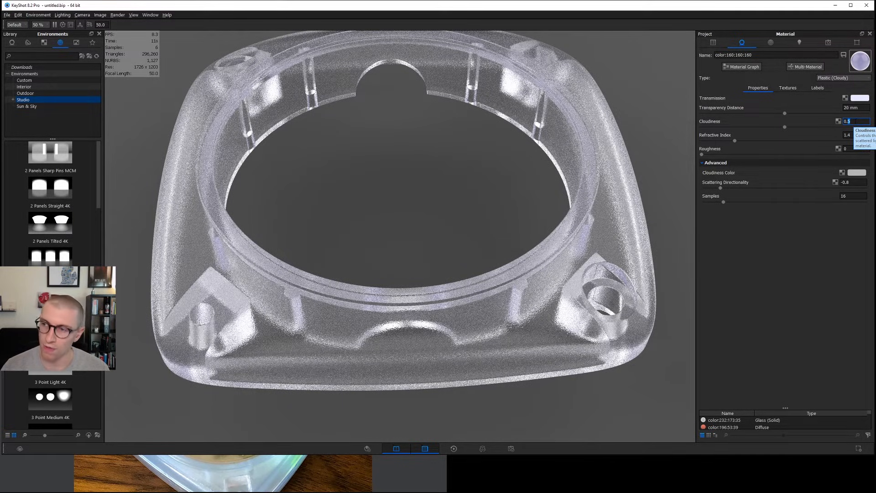
pyautogui.write('8')
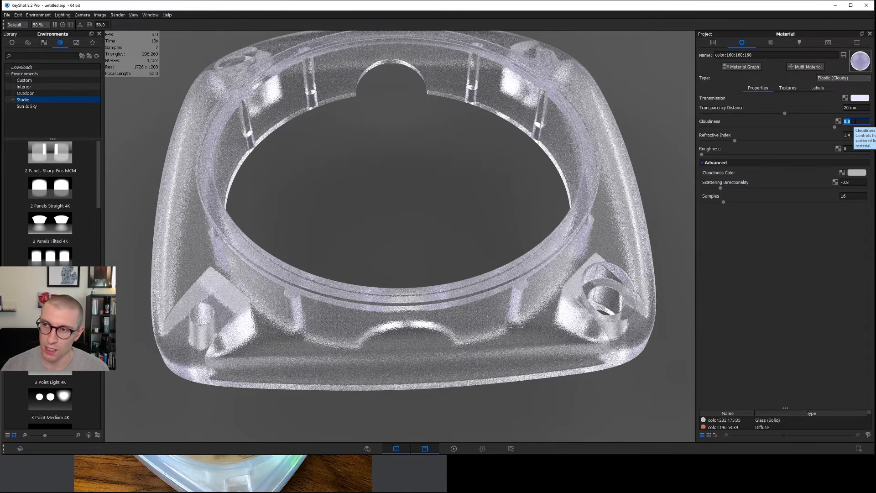
pyautogui.press('Return')
pyautogui.click(322, 477)
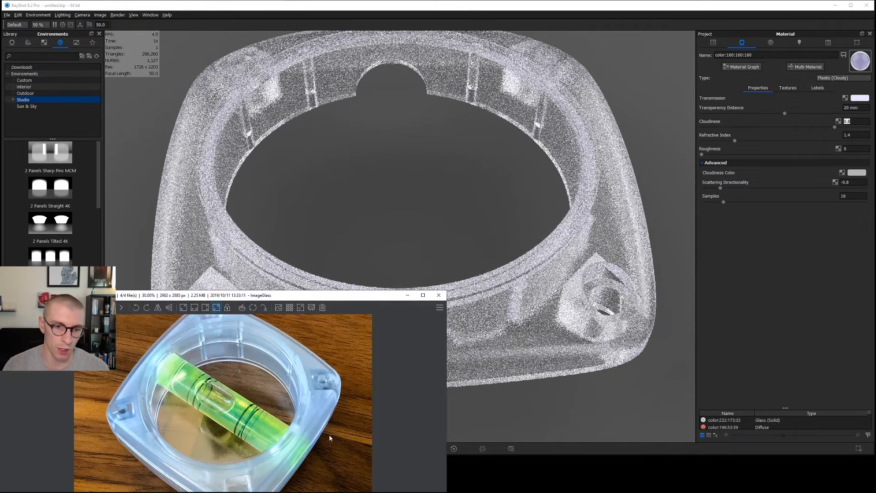
# Set the scattering directionality to 0.8 and compare the render with the reference photo of the level, including a close-up of its corner.
pyautogui.click(846, 182)
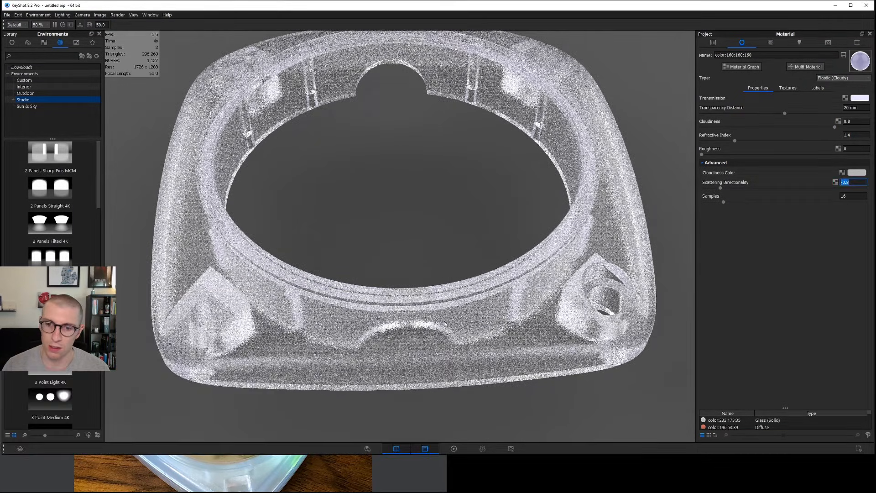
pyautogui.click(842, 182)
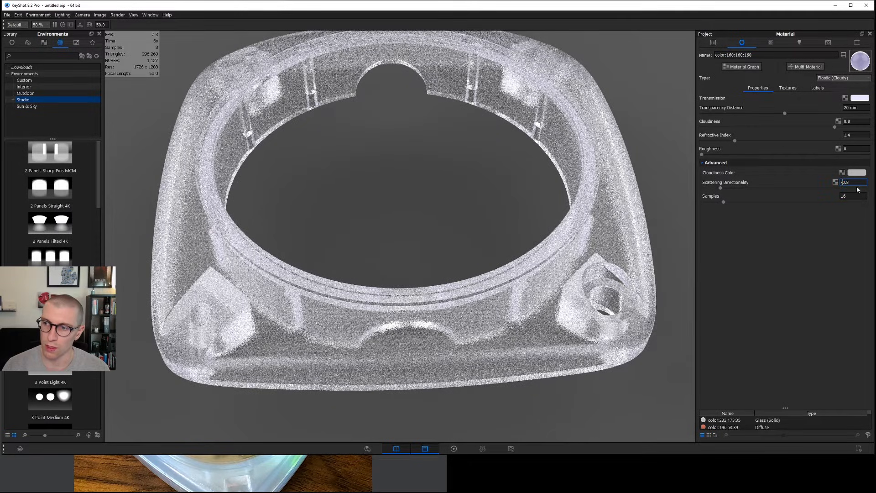
pyautogui.press('BackSpace')
pyautogui.press('Return')
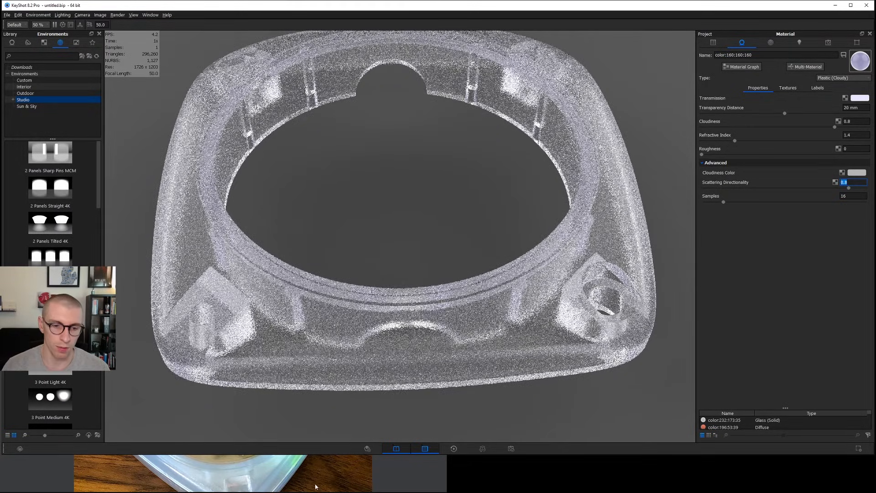
pyautogui.click(280, 463)
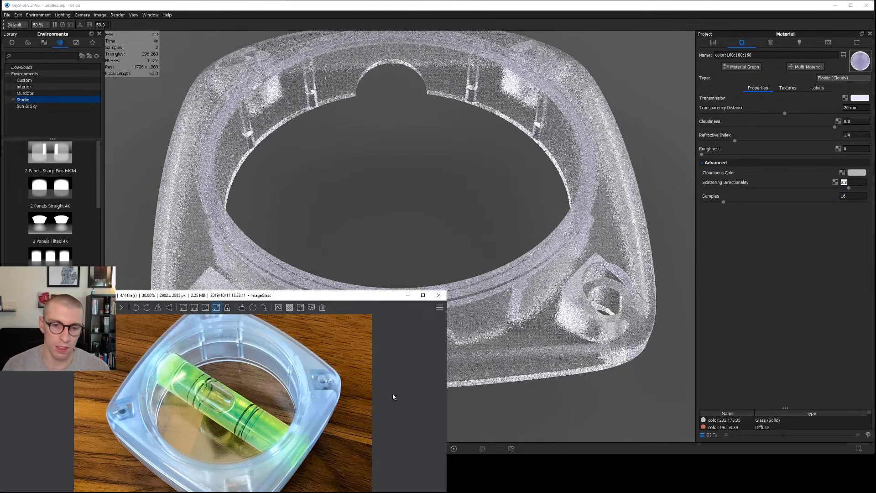
pyautogui.click(511, 333)
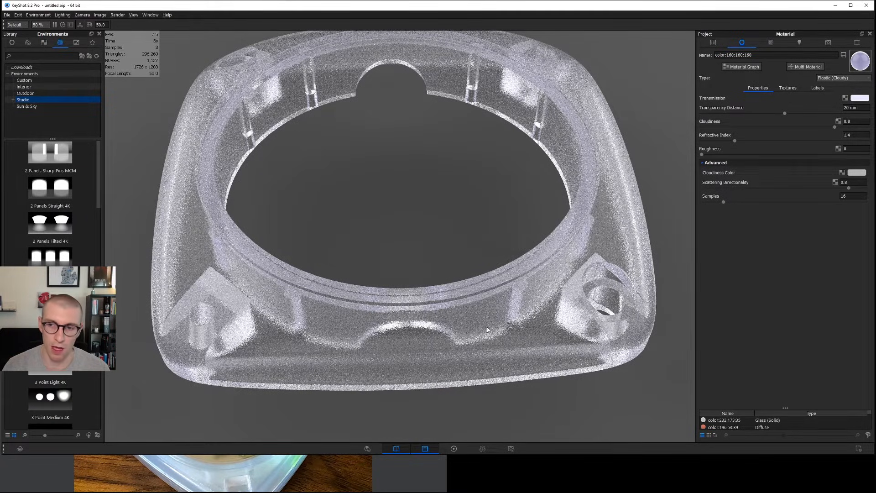
pyautogui.click(333, 477)
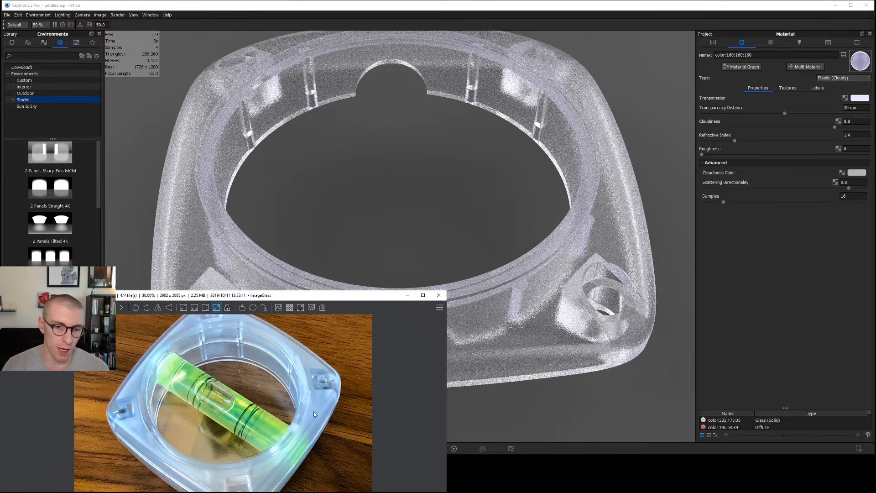
pyautogui.scroll(4, 316, 417)
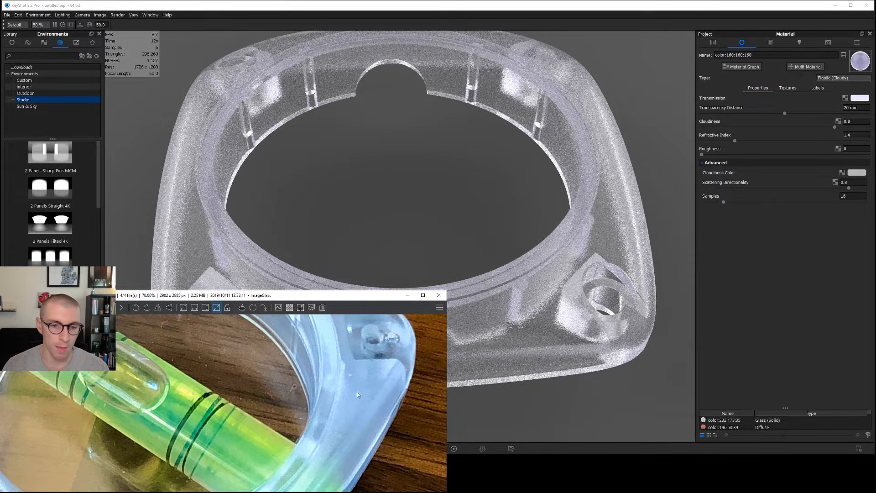
pyautogui.scroll(-4, 358, 397)
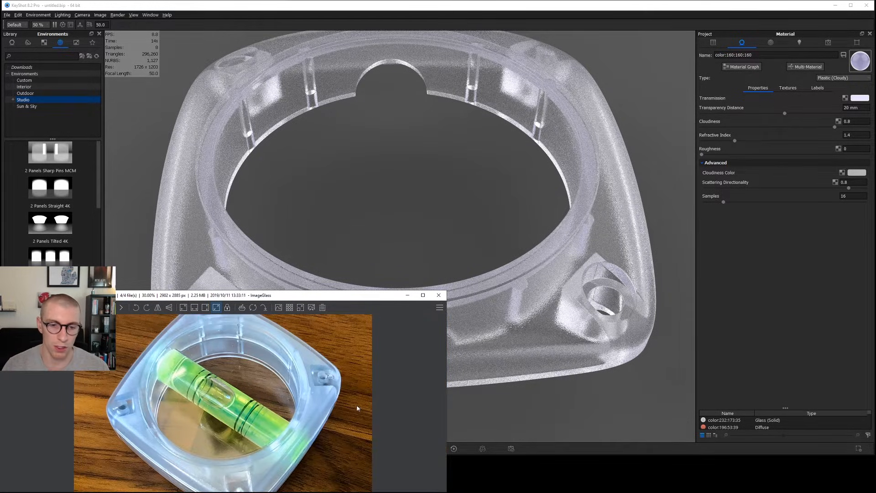
pyautogui.click(520, 328)
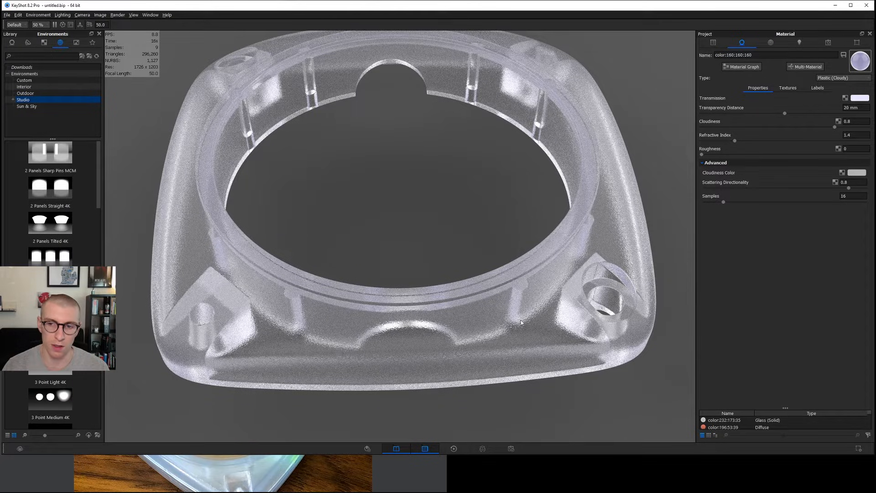
# Try a roughness of 0.1 on the cloudy plastic, compare it with 0, and finish at 0.1.
pyautogui.doubleClick(856, 149)
pyautogui.write('0.1')
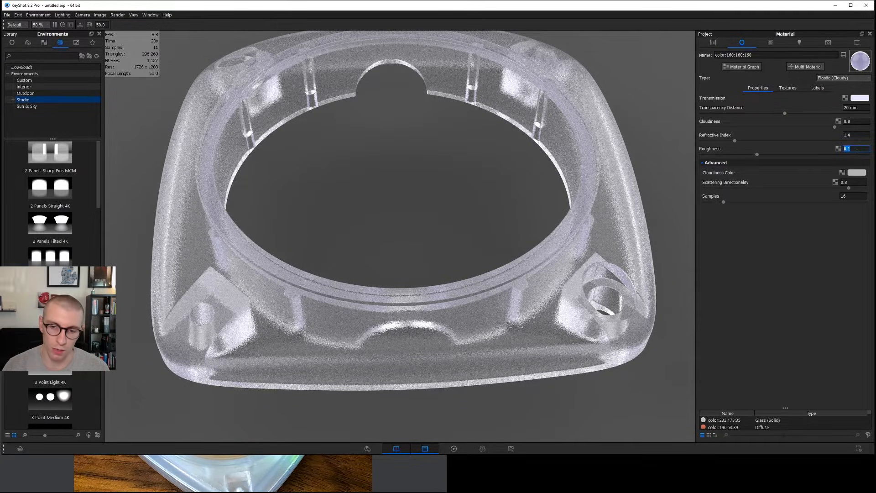
pyautogui.press('Return')
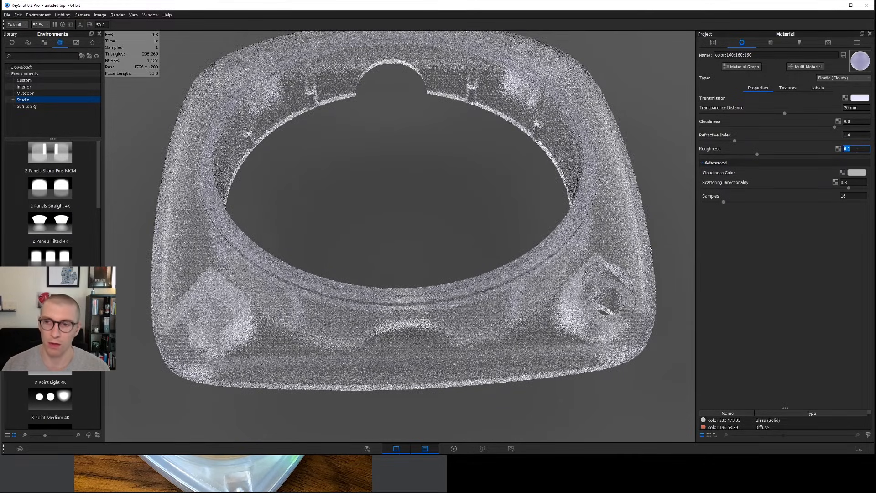
pyautogui.write('0')
pyautogui.press('Return')
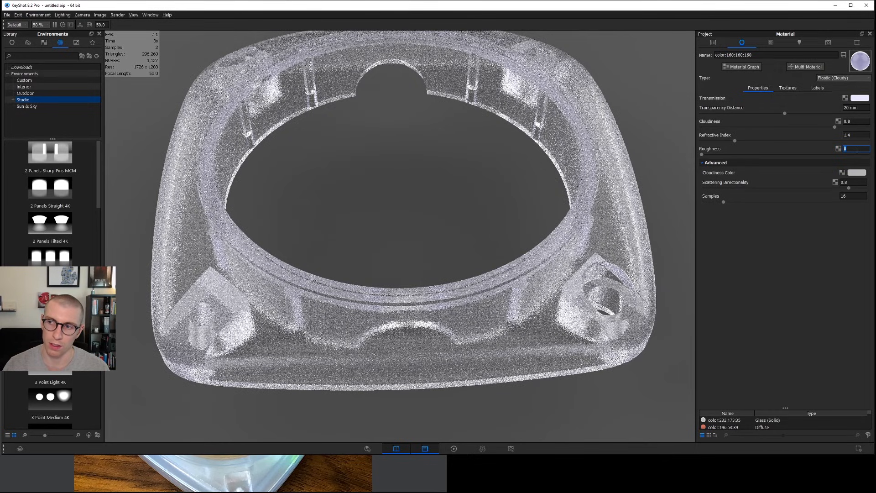
pyautogui.write('0.1')
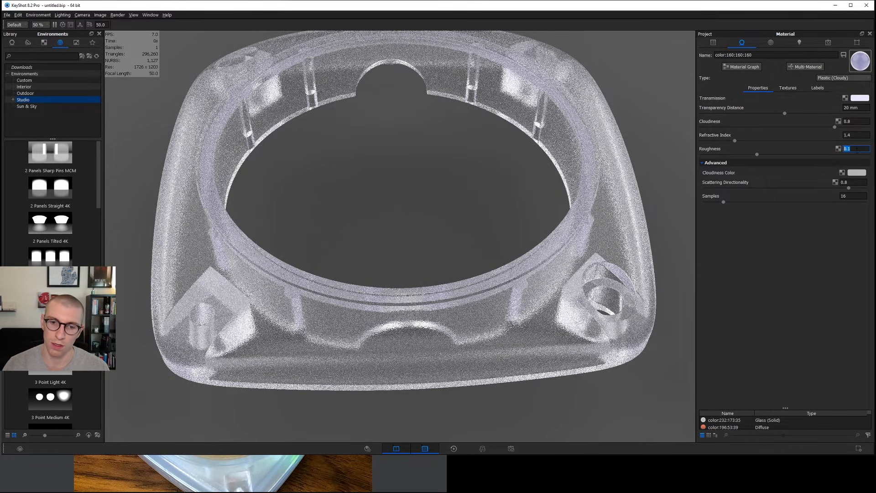
pyautogui.press('Return')
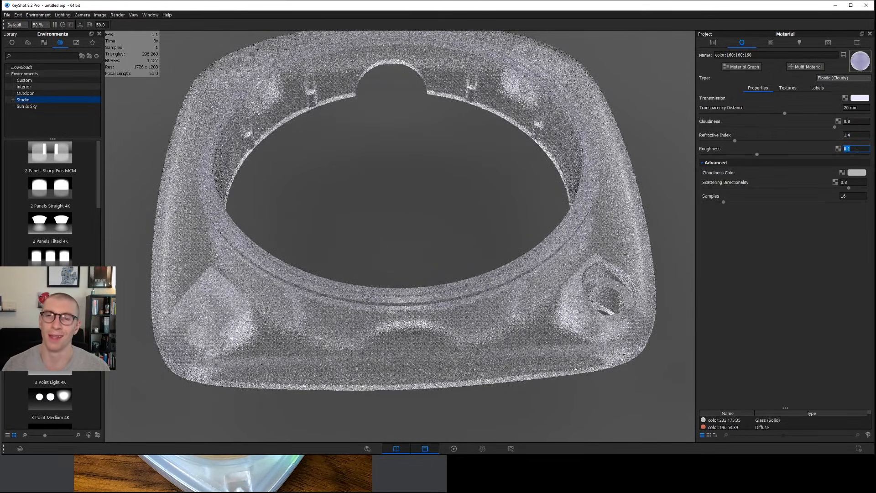
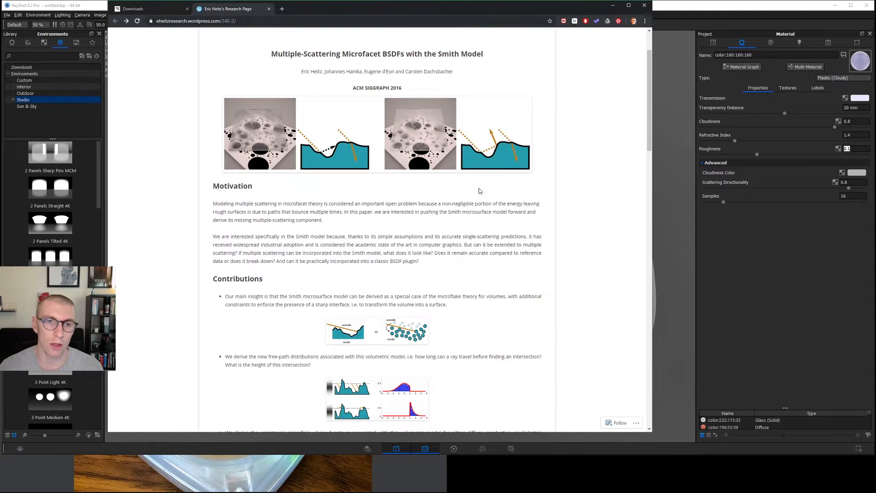
# Examine the Multiple-Scattering Microfacet BSDFs research page down to its downloads and video, and put the browser away.
pyautogui.scroll(-8, 427, 149)
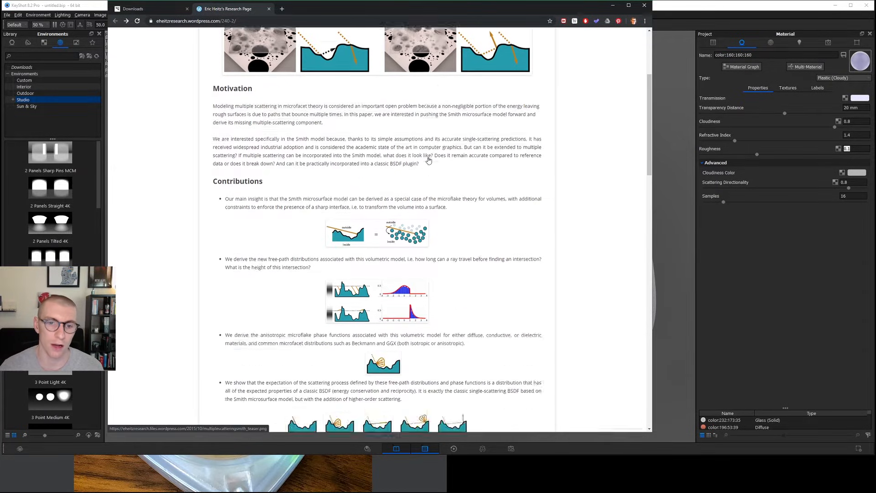
pyautogui.scroll(-5, 587, 74)
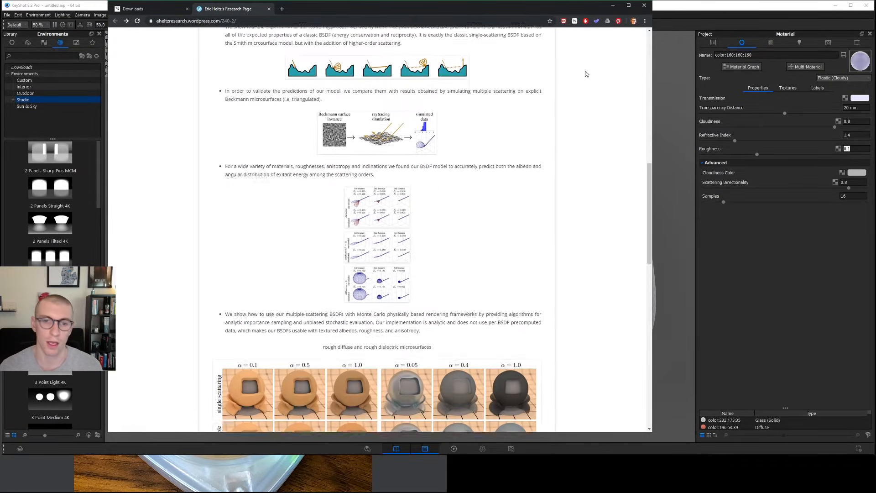
pyautogui.scroll(4, 449, 83)
pyautogui.scroll(-16, 469, 183)
pyautogui.scroll(2, 472, 192)
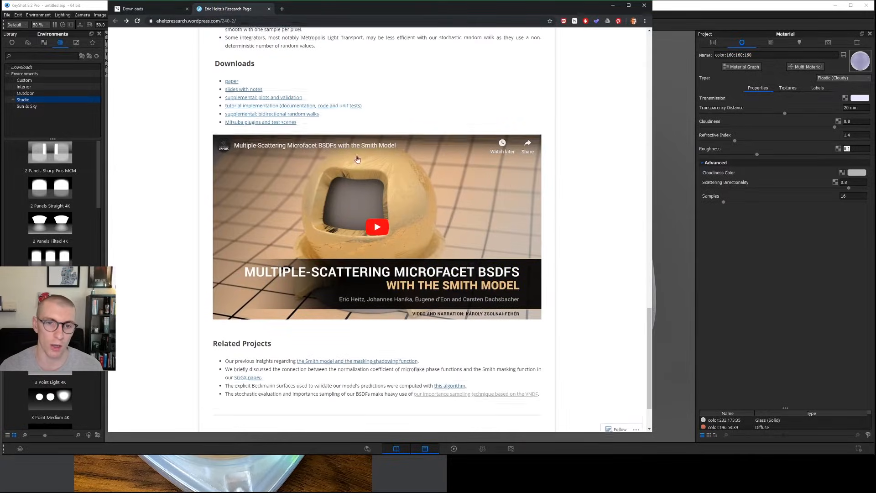
pyautogui.click(609, 7)
# Set the cloudy plastic's scattering directionality to -0.8 and compare the render with the reference photo of the level.
pyautogui.click(775, 151)
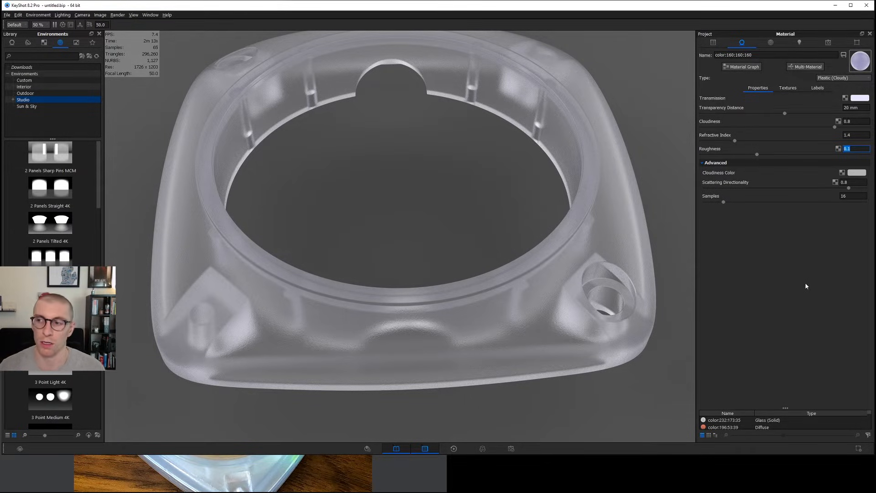
pyautogui.press('Tab')
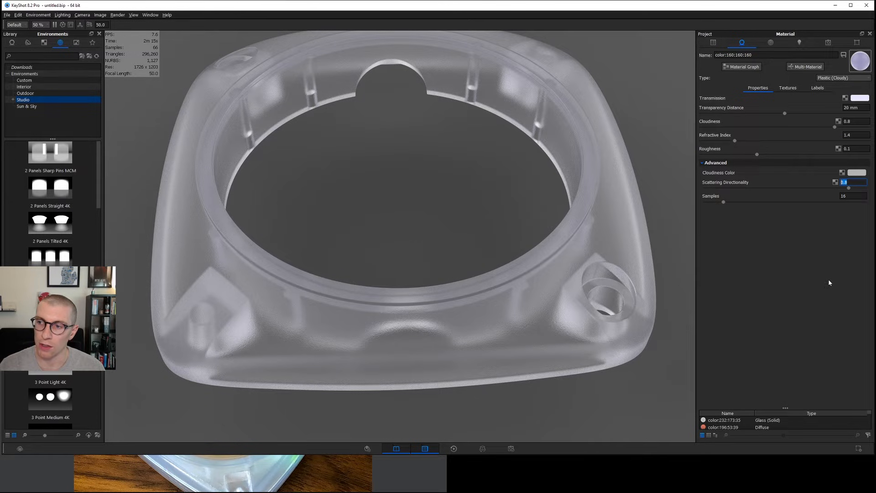
pyautogui.write('-')
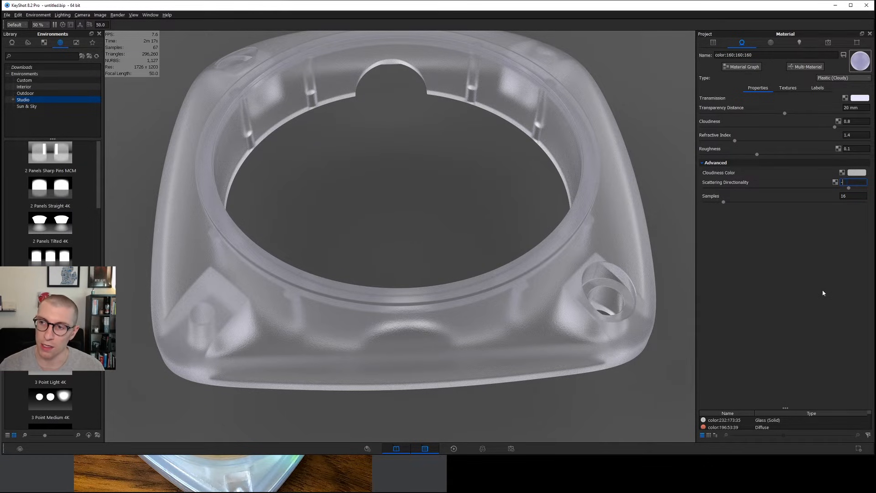
pyautogui.write('0.8')
pyautogui.press('Return')
pyautogui.hotkey('alt', 'Tab')
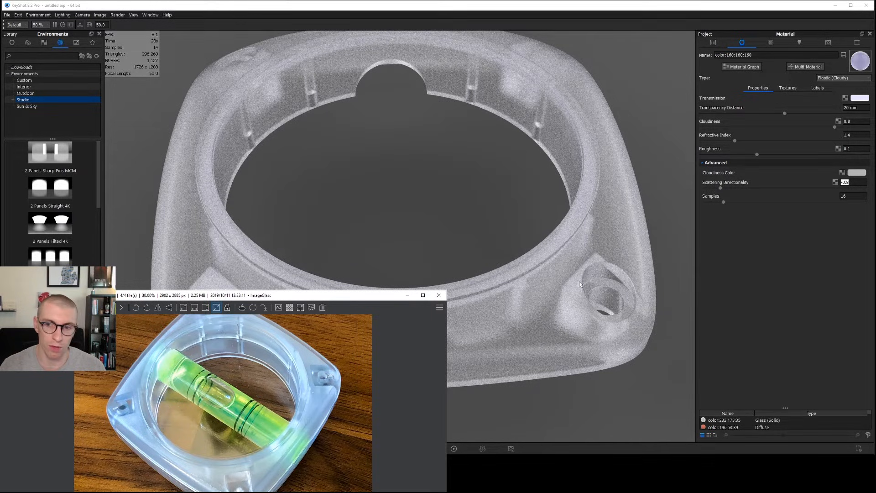
# Raise the saturation of the cloudy plastic's transmission colour to 15 %.
pyautogui.click(857, 98)
pyautogui.click(811, 121)
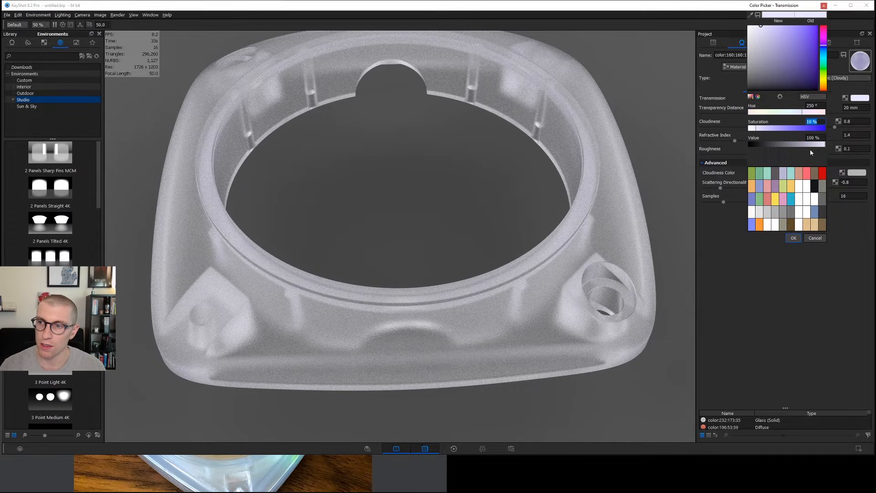
pyautogui.write('15')
pyautogui.press('Return')
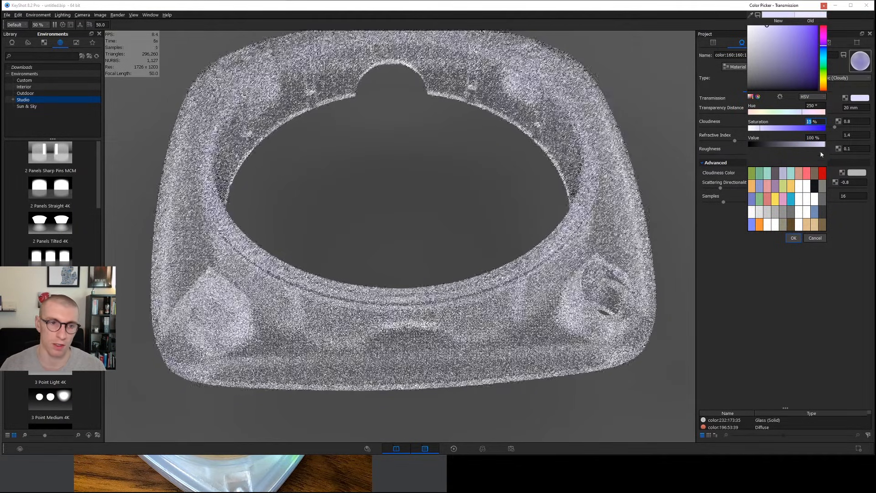
pyautogui.click(793, 238)
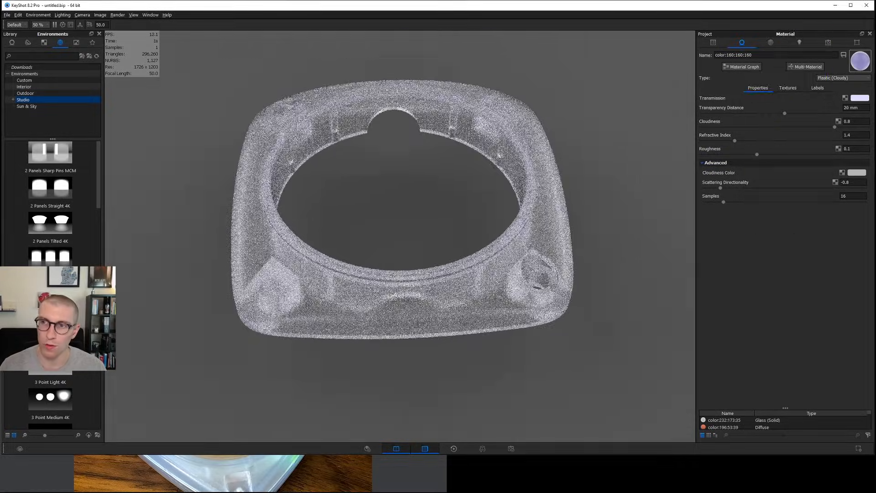
# Change the environment's background colour to pure white with a value of 100 %.
pyautogui.click(771, 43)
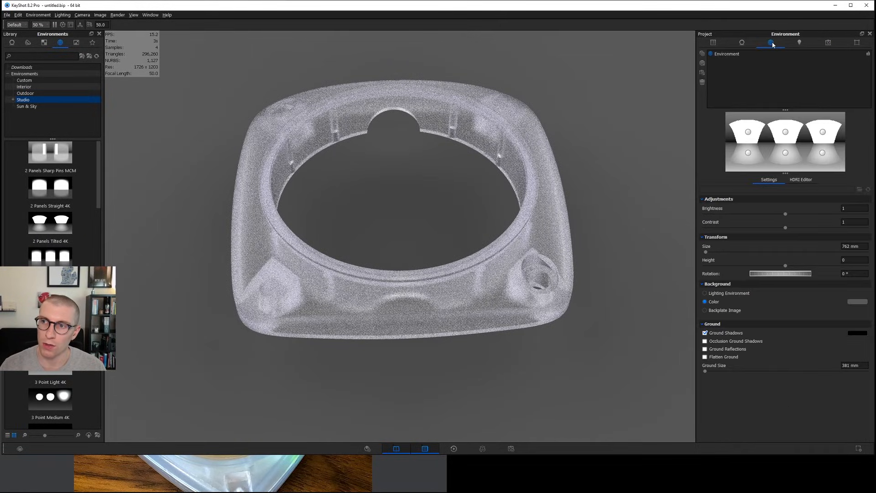
pyautogui.click(855, 302)
pyautogui.moveTo(775, 144); pyautogui.dragTo(839, 147)
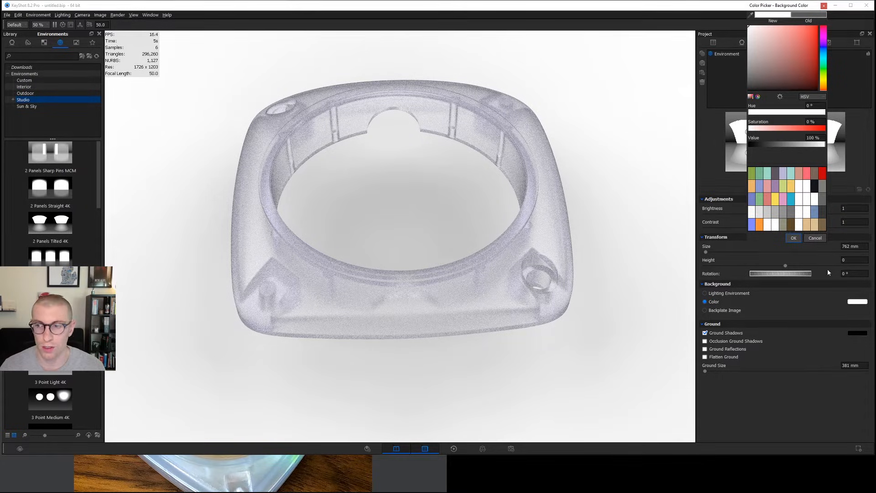
pyautogui.click(793, 238)
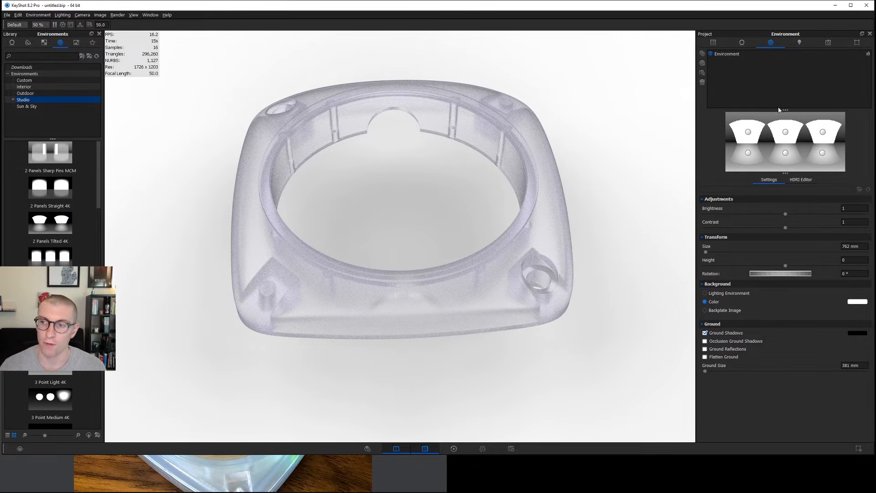
# Try an environment brightness of 2 and restore it to 1.
pyautogui.doubleClick(853, 208)
pyautogui.write('2')
pyautogui.press('Return')
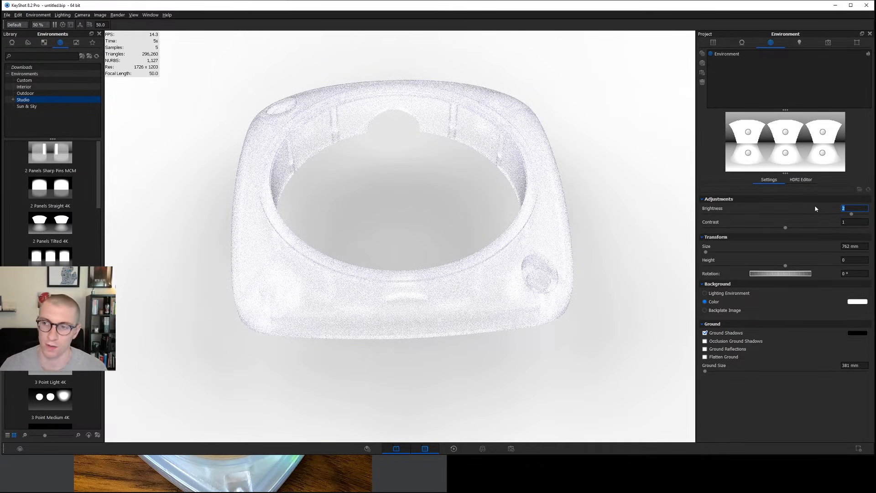
pyautogui.write('1')
pyautogui.press('Return')
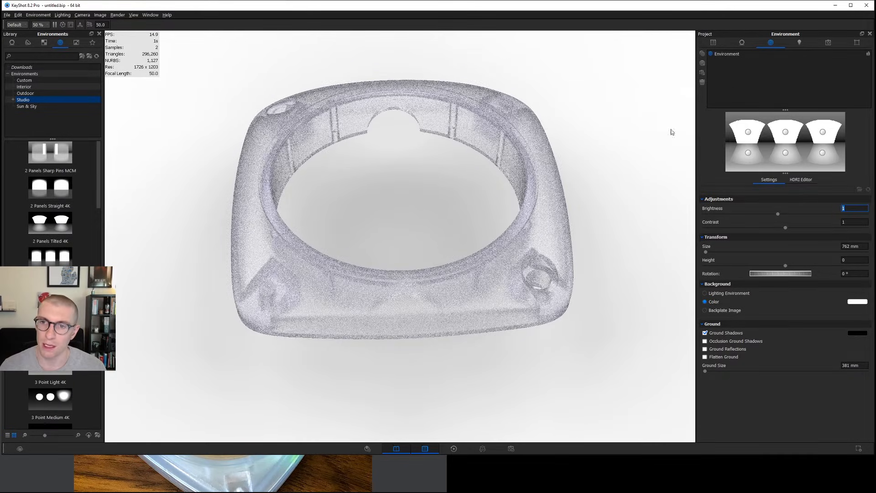
# Try roughness values of 0 and 0.5 on the housing's cloudy plastic, finishing at 0.1.
pyautogui.doubleClick(547, 158)
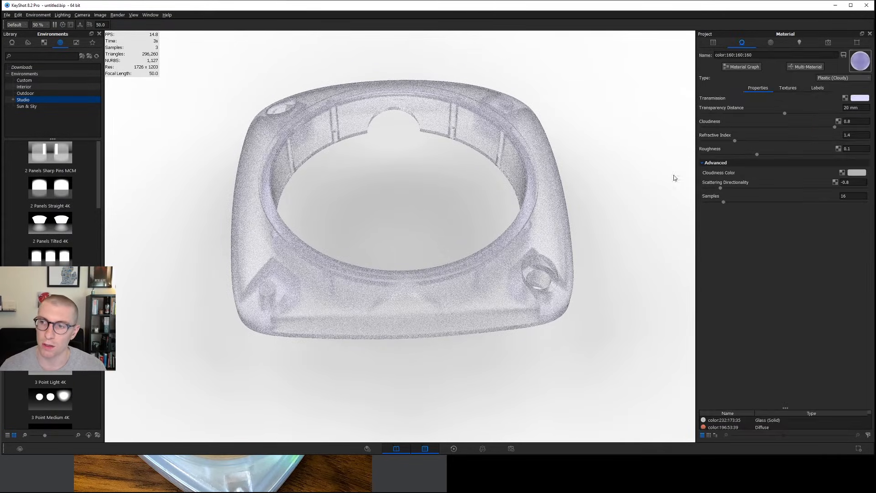
pyautogui.click(848, 149)
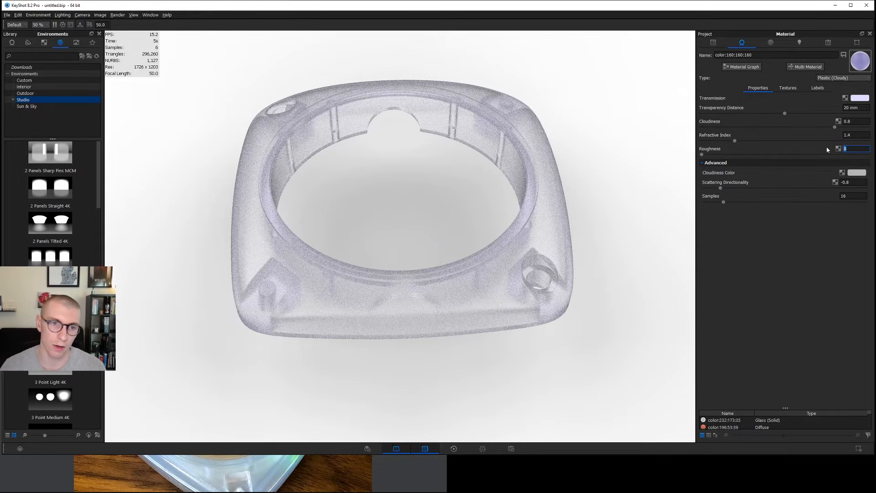
pyautogui.press('Return')
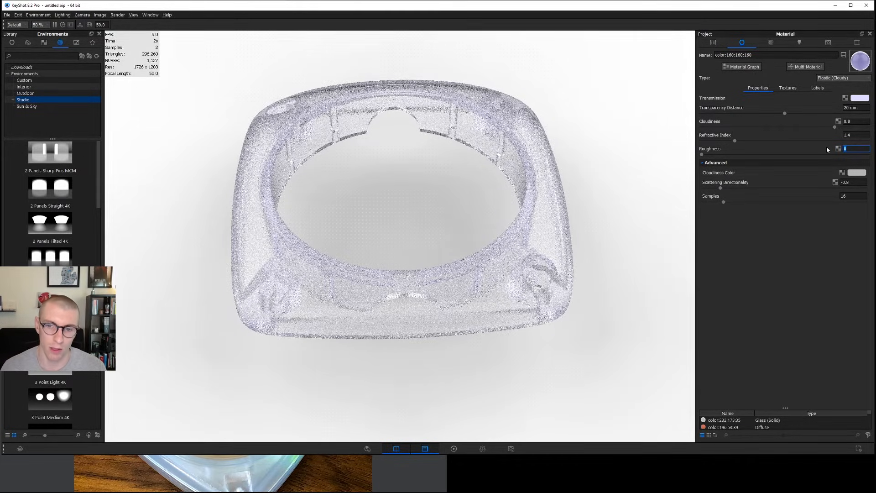
pyautogui.write('0.5')
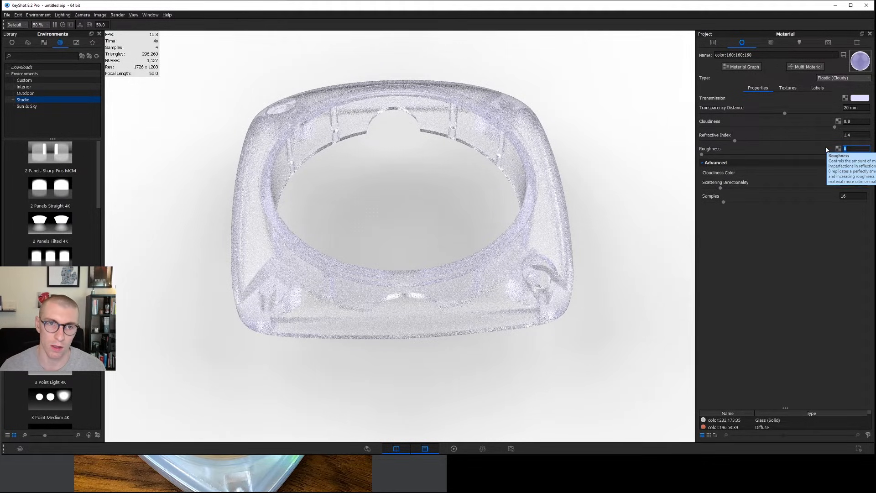
pyautogui.press('Return')
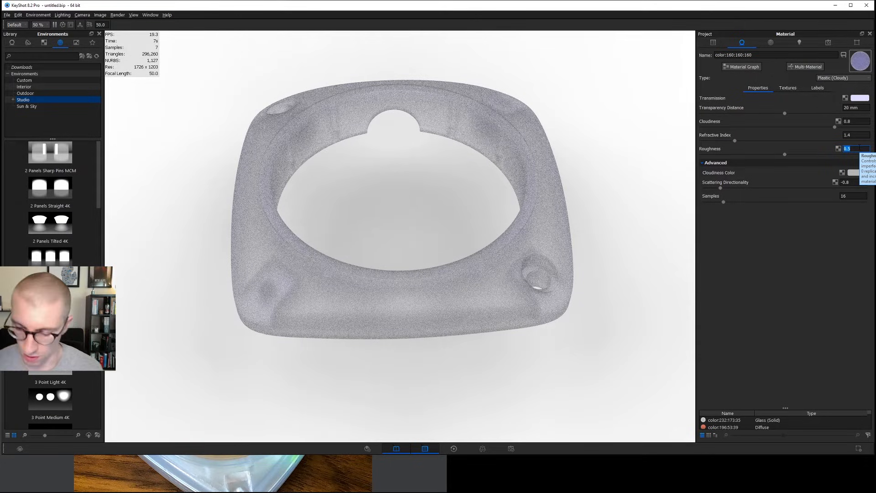
pyautogui.write('0.1')
pyautogui.press('Return')
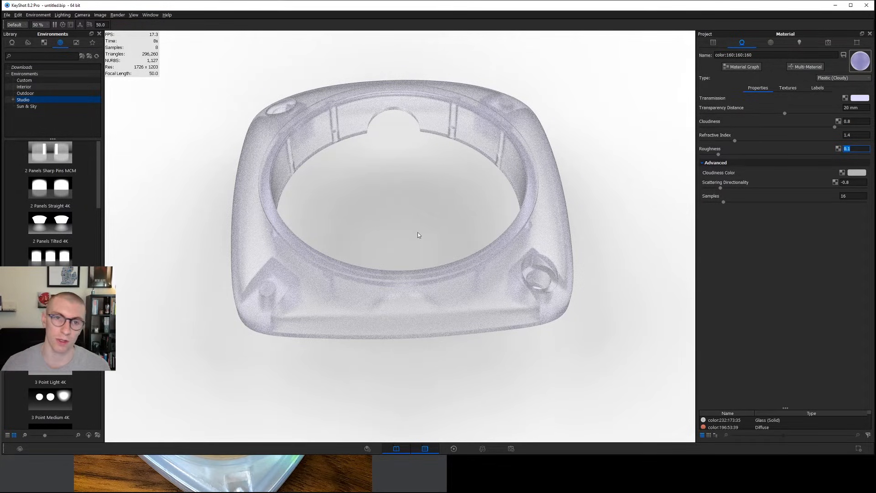
# Hide and show the Glossy Top part to compare the housing with and without it, and view the housing from a lower angle.
pyautogui.click(713, 43)
pyautogui.click(750, 113)
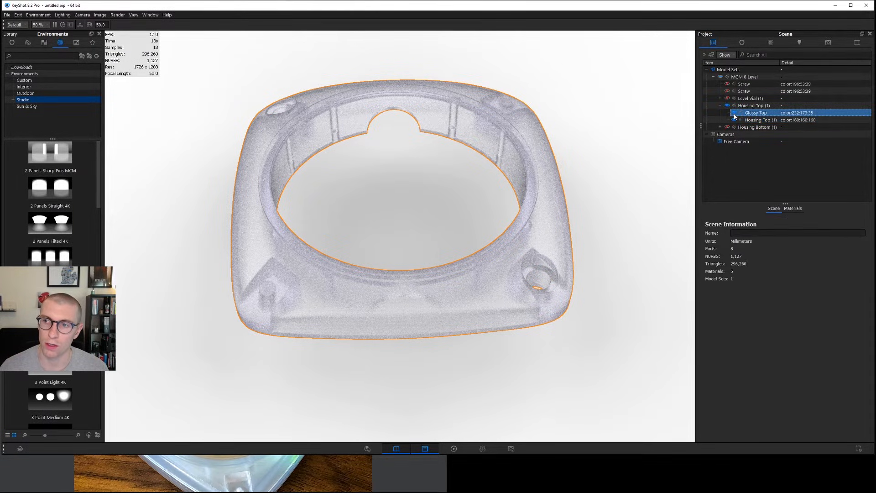
pyautogui.click(733, 114)
pyautogui.click(734, 114)
pyautogui.moveTo(370, 191); pyautogui.dragTo(388, 173)
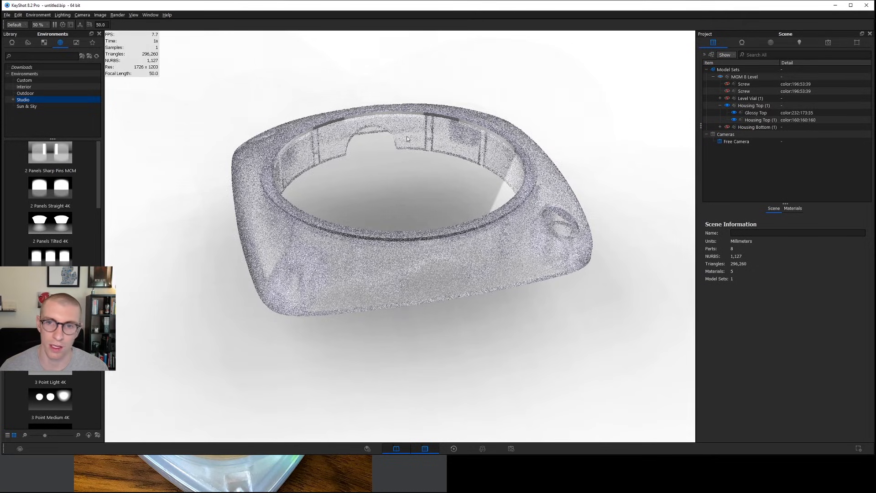
# Store the cloudy plastic's transmission colour as the first swatch of the colour palette, leaving the material's colour as it is.
pyautogui.doubleClick(420, 128)
pyautogui.click(859, 98)
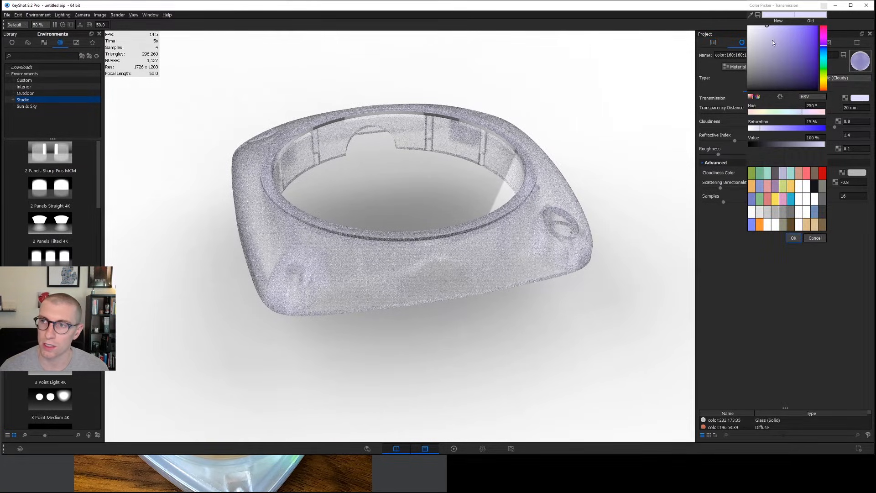
pyautogui.moveTo(770, 17); pyautogui.dragTo(751, 174)
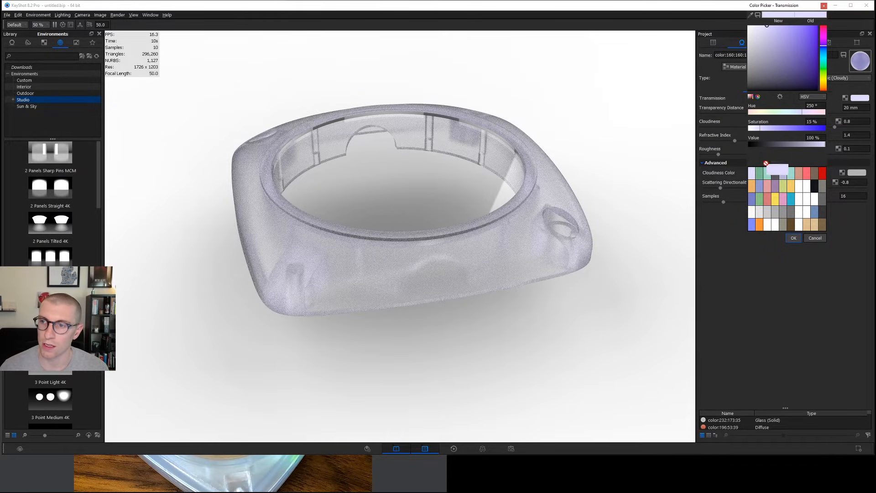
pyautogui.click(814, 237)
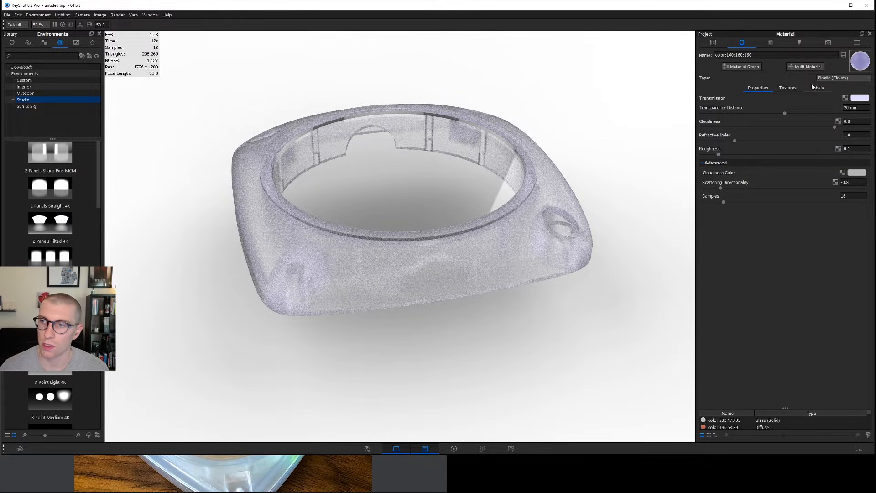
# Give the Glossy Top's glass material the stored lavender swatch colour and a transparency distance of 20 mm.
pyautogui.doubleClick(450, 158)
pyautogui.click(859, 98)
pyautogui.click(753, 175)
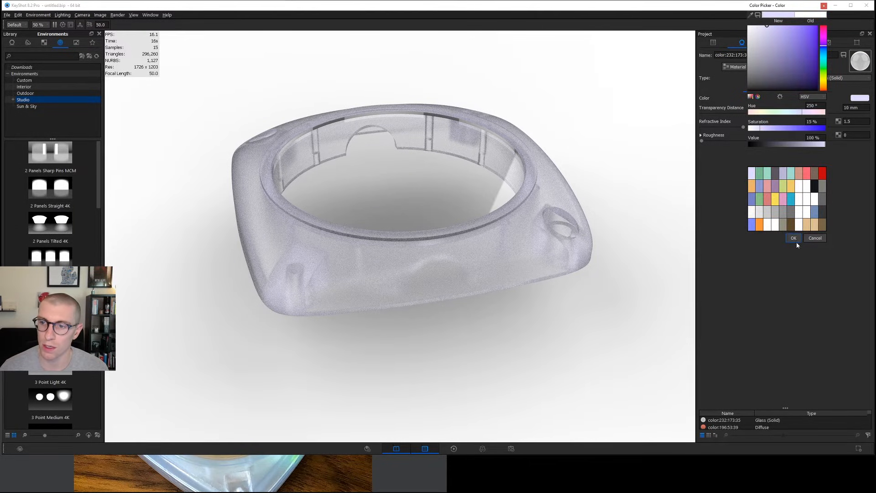
pyautogui.click(793, 238)
pyautogui.moveTo(862, 108); pyautogui.dragTo(835, 108)
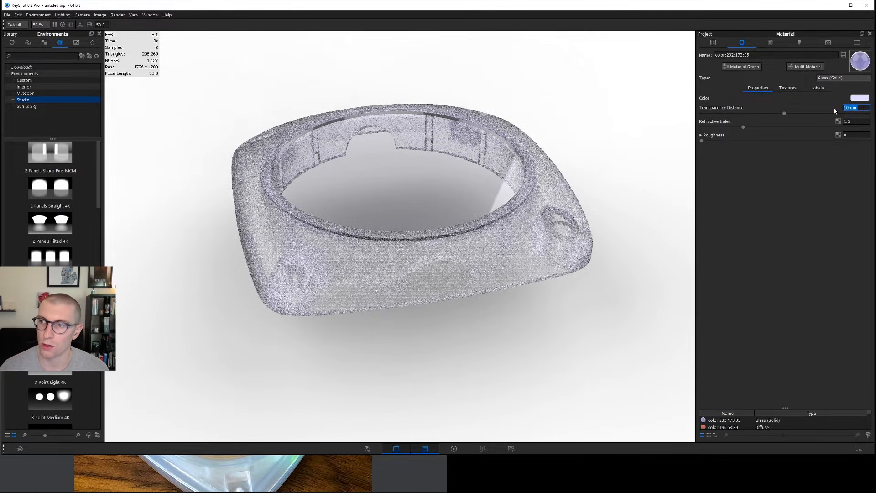
pyautogui.write('20')
pyautogui.press('Return')
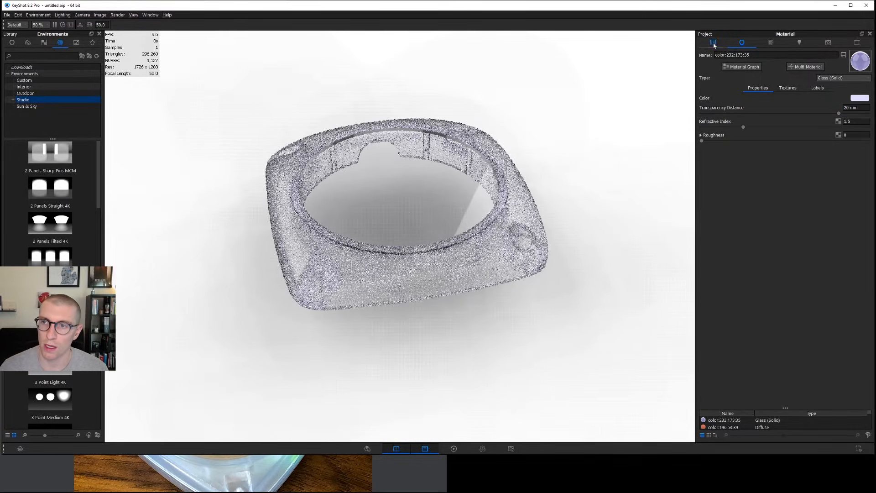
# Hide the Housing Top group and show the Level Vial group in the scene.
pyautogui.click(713, 42)
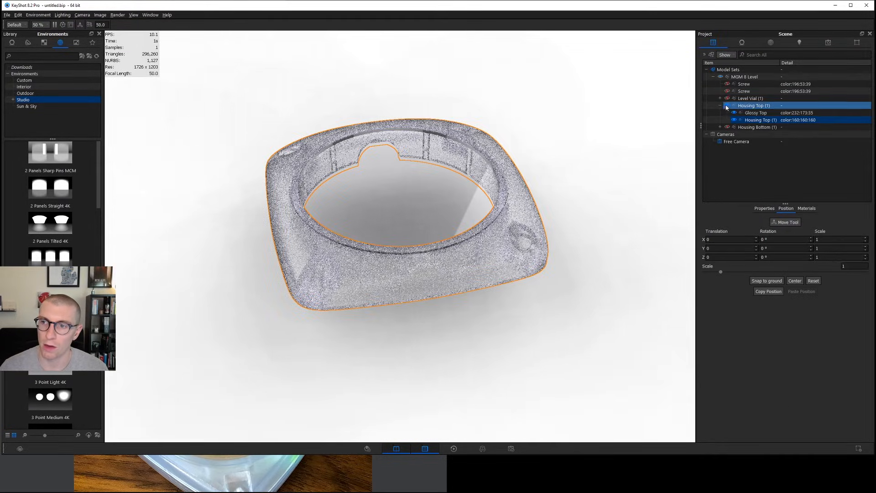
pyautogui.click(727, 105)
pyautogui.click(731, 91)
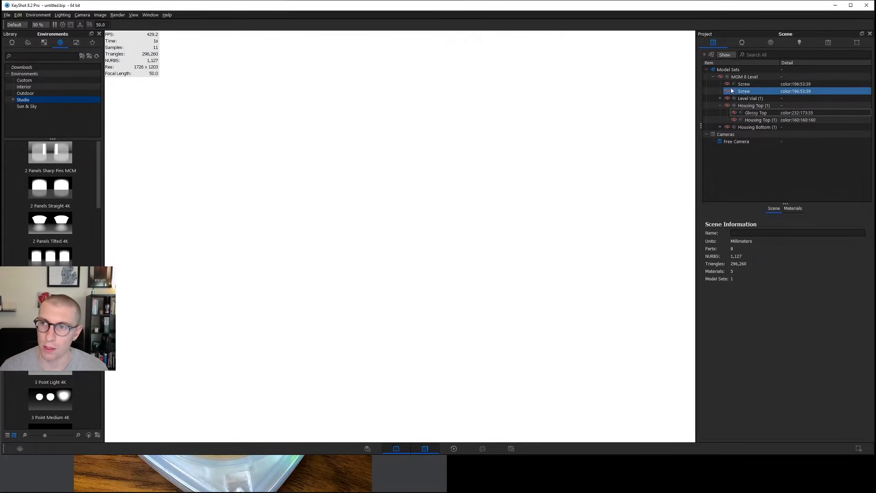
pyautogui.click(727, 98)
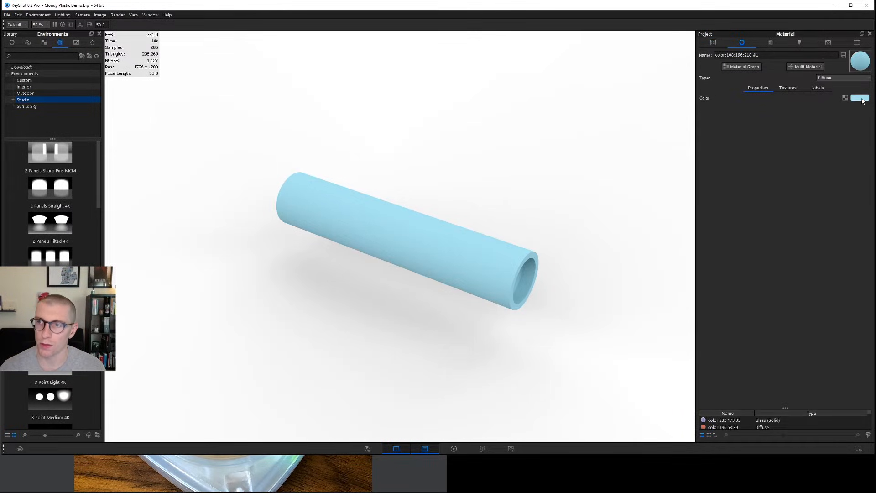
# Change the level vial's outer tube to a Glass (Solid) material with a white colour.
pyautogui.click(850, 77)
pyautogui.click(849, 100)
pyautogui.click(858, 100)
pyautogui.moveTo(773, 51); pyautogui.dragTo(745, 25)
pyautogui.click(793, 238)
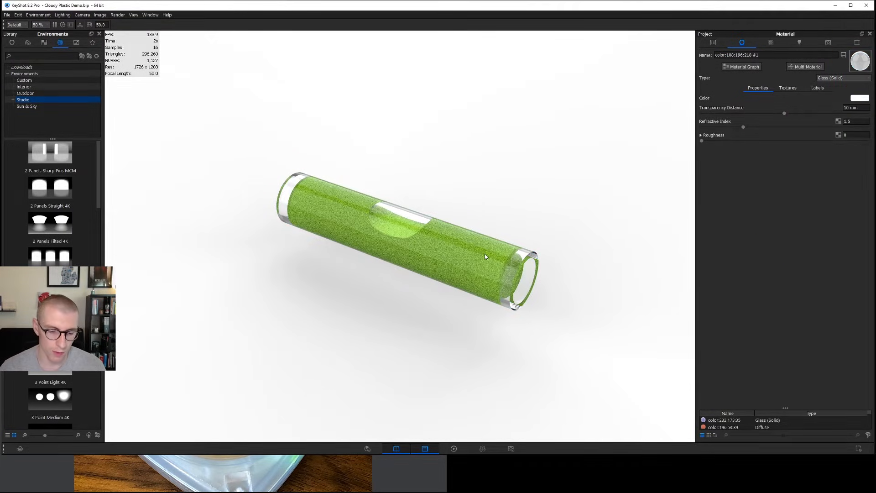
# Hide the vial's outer glass tube and change the green liquid part inside to a Liquid material.
pyautogui.hotkey('ctrl', 'h')
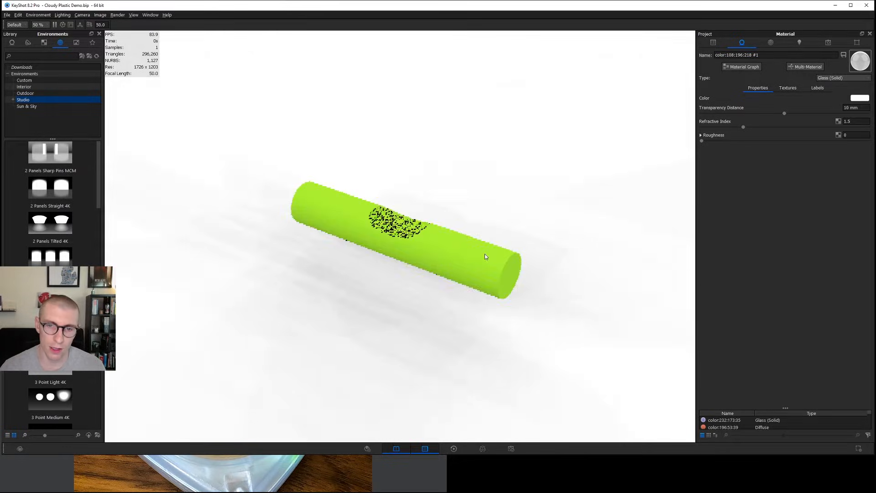
pyautogui.doubleClick(475, 248)
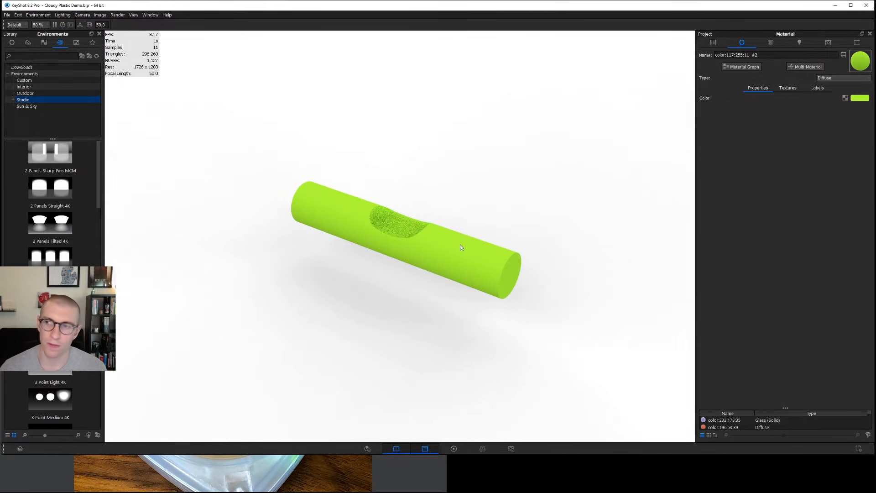
pyautogui.click(841, 78)
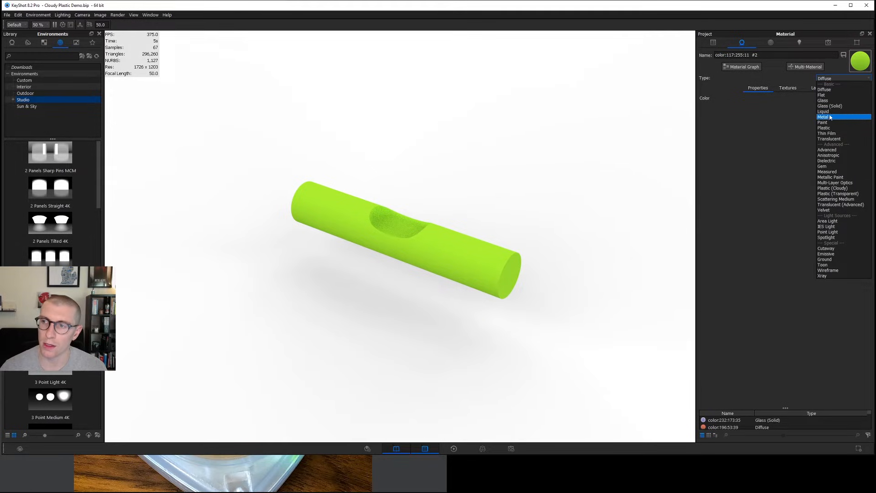
pyautogui.click(823, 112)
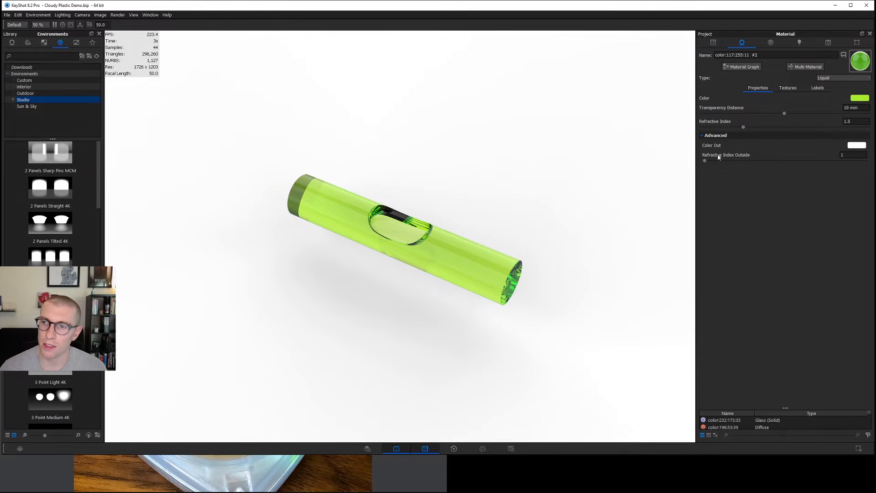
# Set the liquid material's outside refractive index to 1.5 and its refractive index to 1.3.
pyautogui.moveTo(847, 155); pyautogui.dragTo(814, 159)
pyautogui.write('1.5')
pyautogui.press('Return')
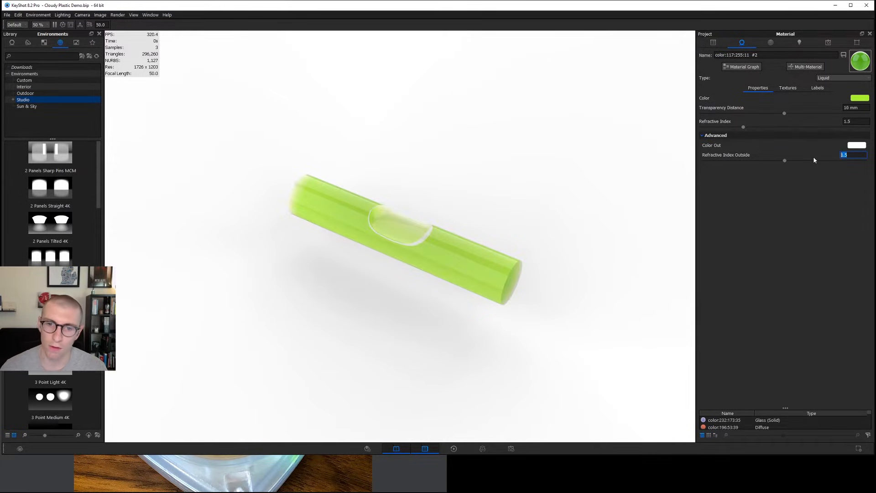
pyautogui.click(857, 120)
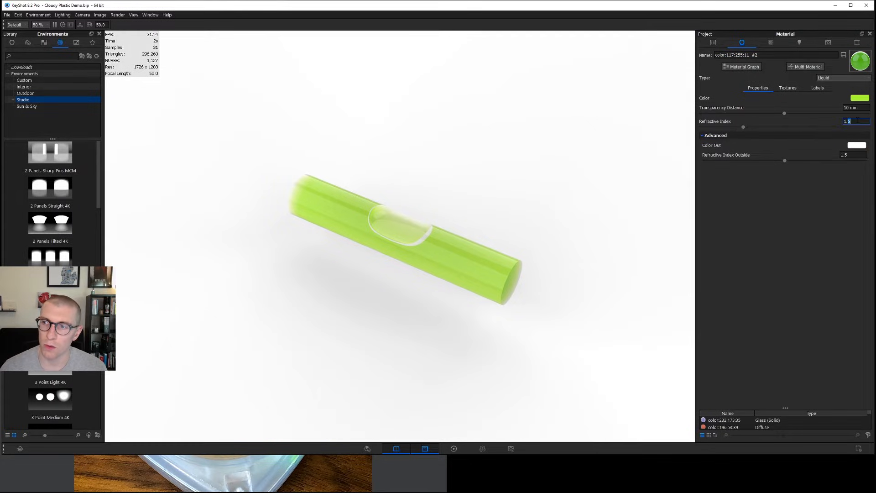
pyautogui.write('1.3')
pyautogui.press('Return')
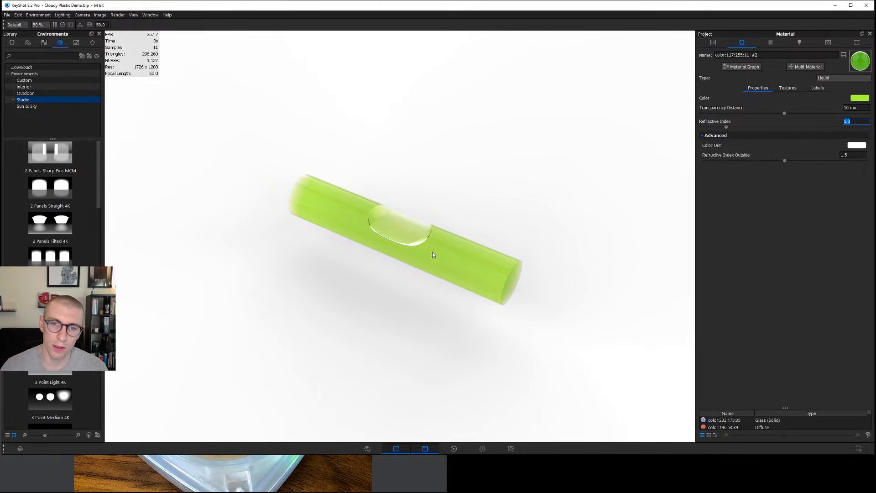
pyautogui.moveTo(461, 256); pyautogui.dragTo(465, 232)
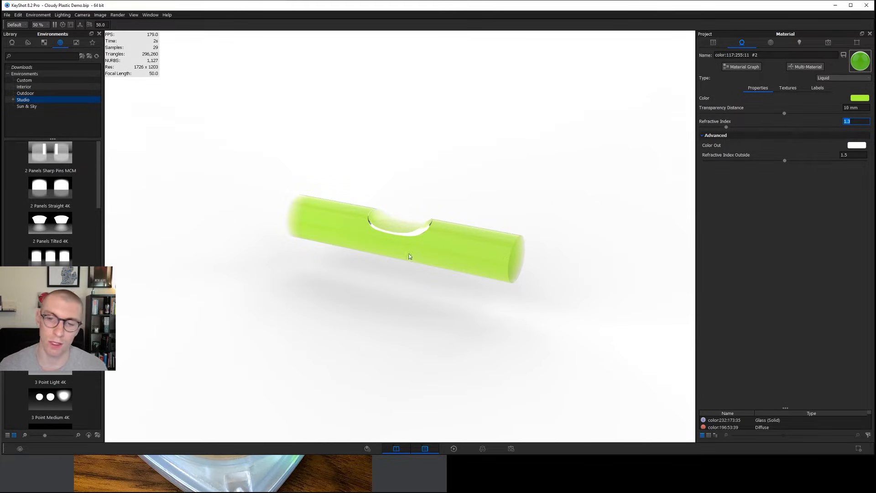
pyautogui.click(843, 155)
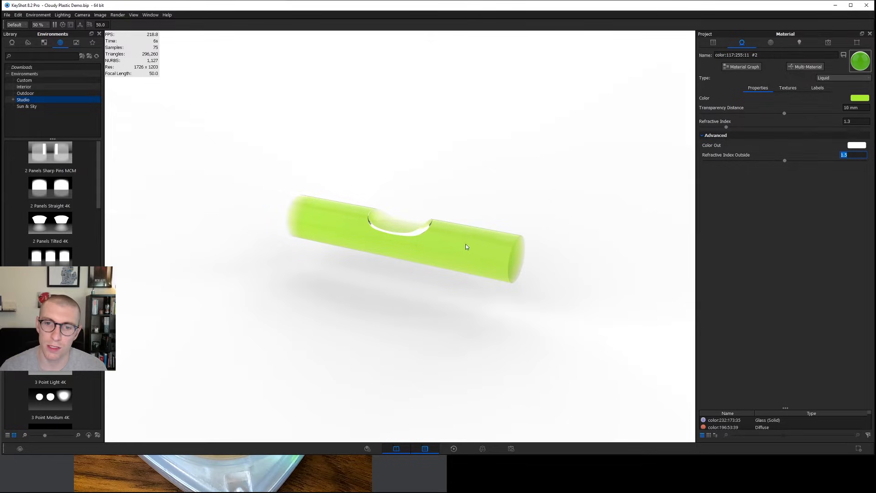
# Show the outer Level Vial tube again and inspect the glass and liquid together from several angles.
pyautogui.click(713, 43)
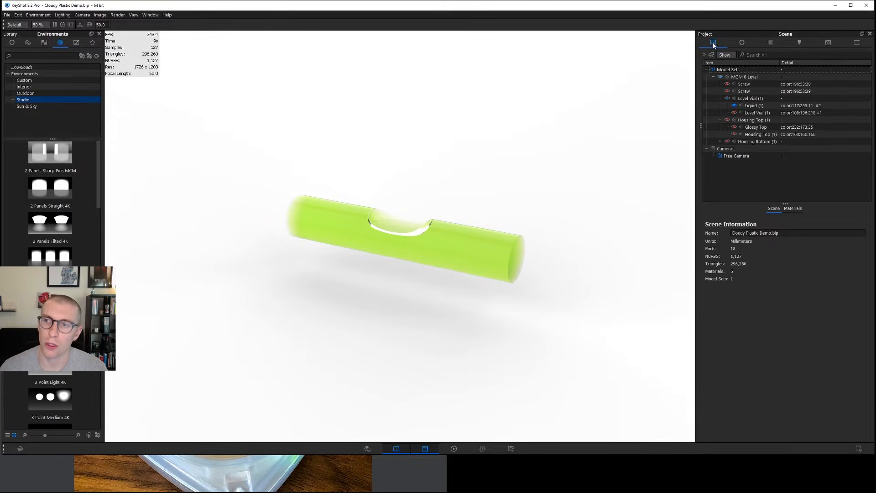
pyautogui.click(734, 113)
pyautogui.moveTo(557, 245); pyautogui.dragTo(522, 258)
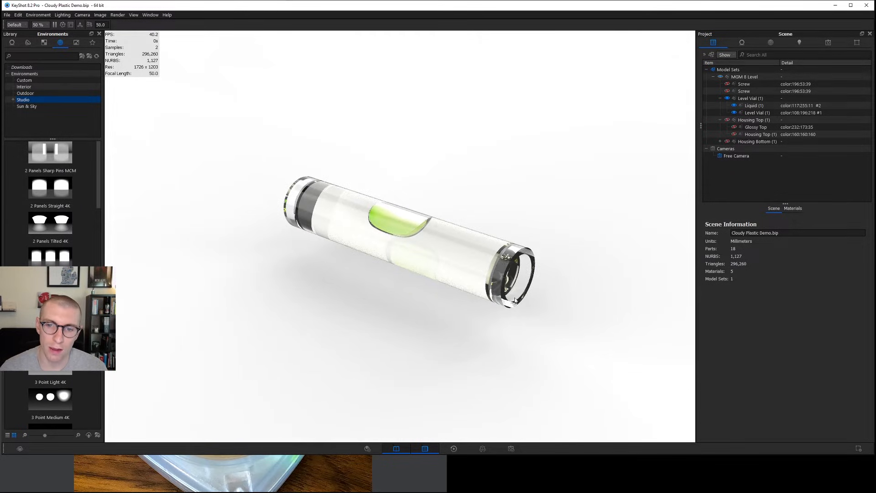
pyautogui.moveTo(468, 267); pyautogui.dragTo(451, 231)
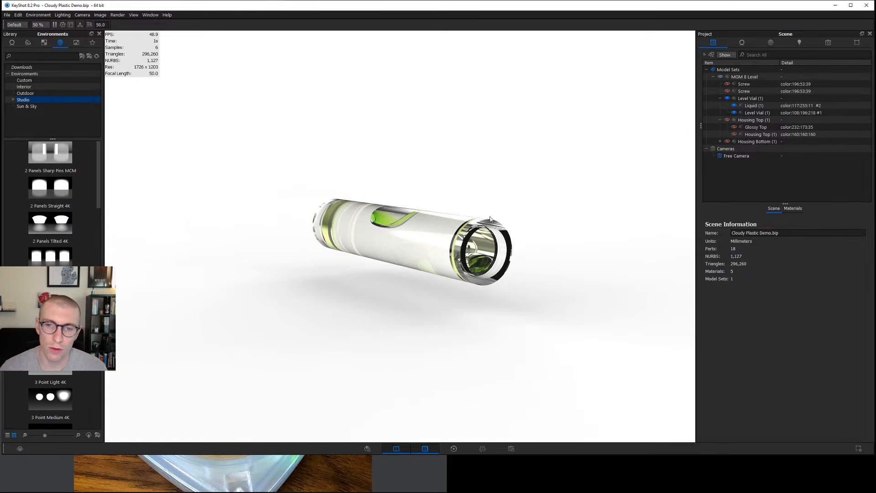
pyautogui.moveTo(451, 245); pyautogui.dragTo(504, 266)
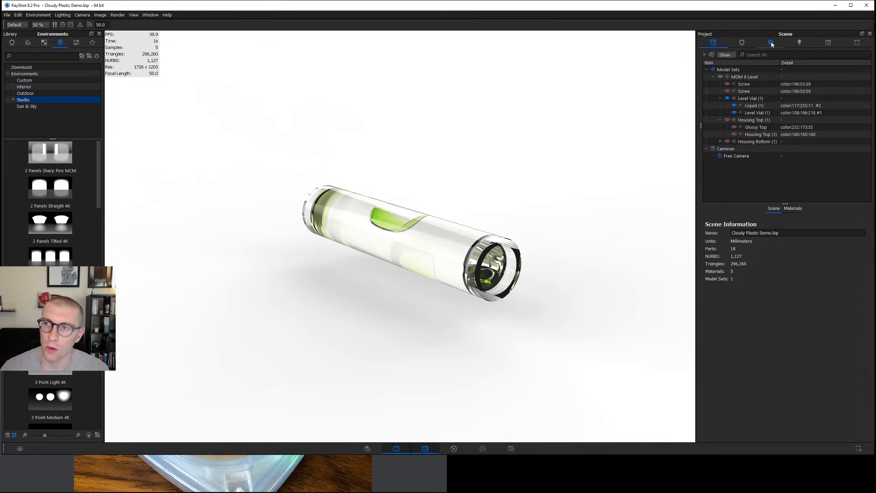
# Set the scene lighting's ray bounces to 28 and check the glass at the vial's end.
pyautogui.click(799, 42)
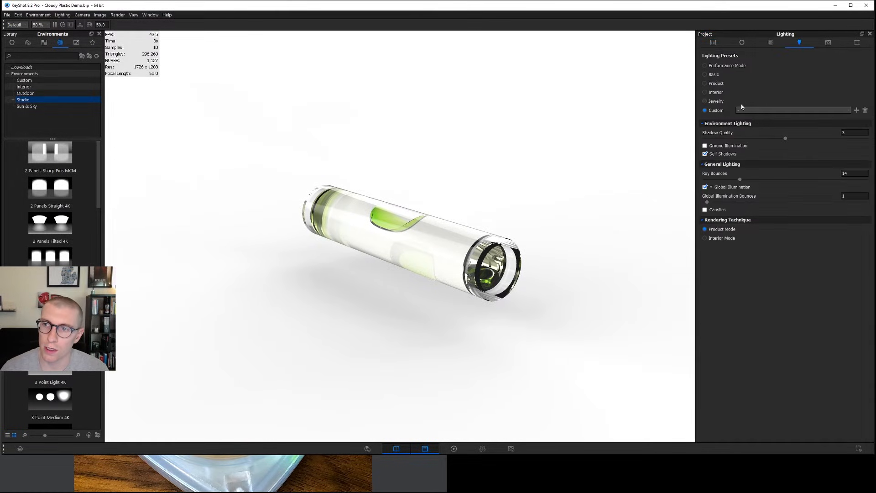
pyautogui.doubleClick(843, 173)
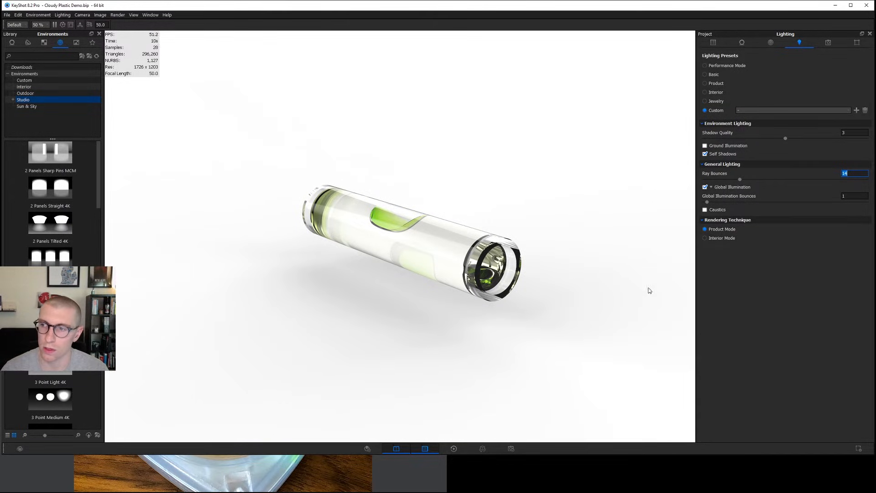
pyautogui.write('28')
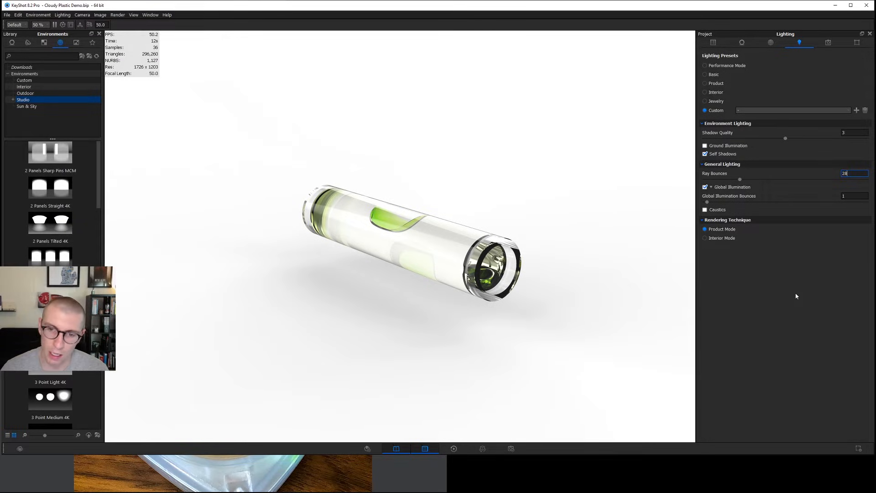
pyautogui.press('Return')
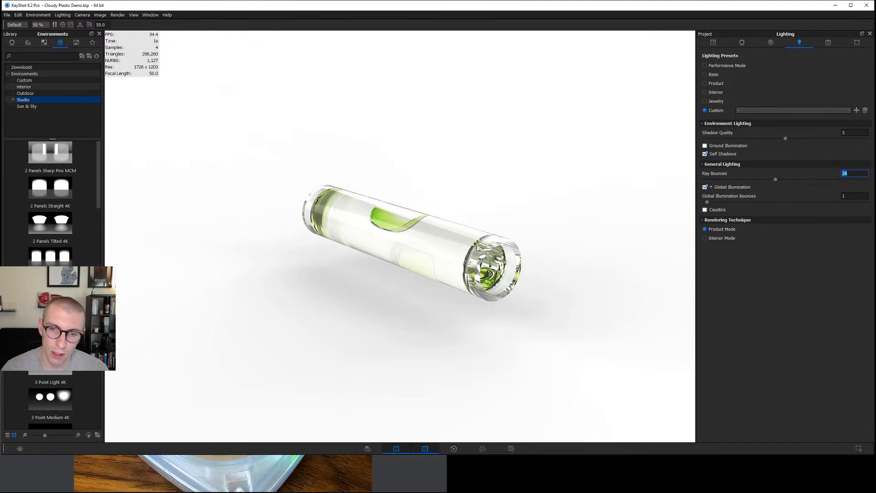
pyautogui.click(456, 287)
pyautogui.moveTo(455, 287); pyautogui.dragTo(459, 243)
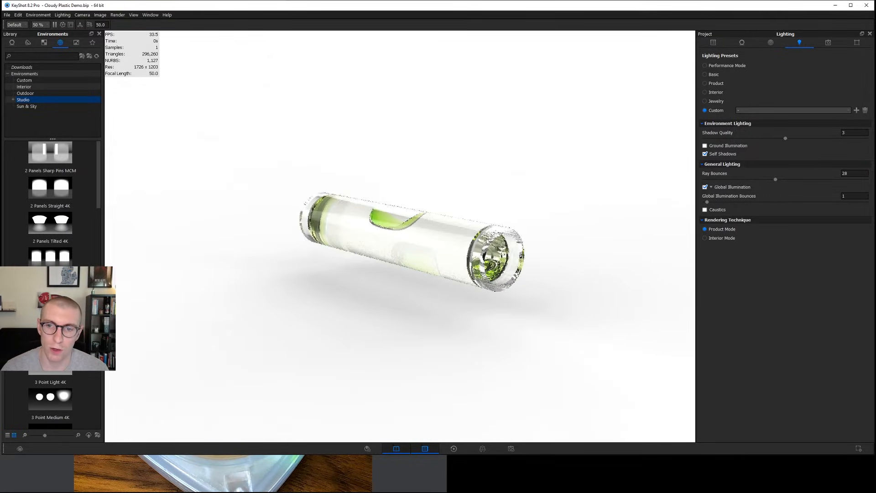
# Set the scene lighting's ray bounces to 56 and check the vial from other angles.
pyautogui.doubleClick(854, 173)
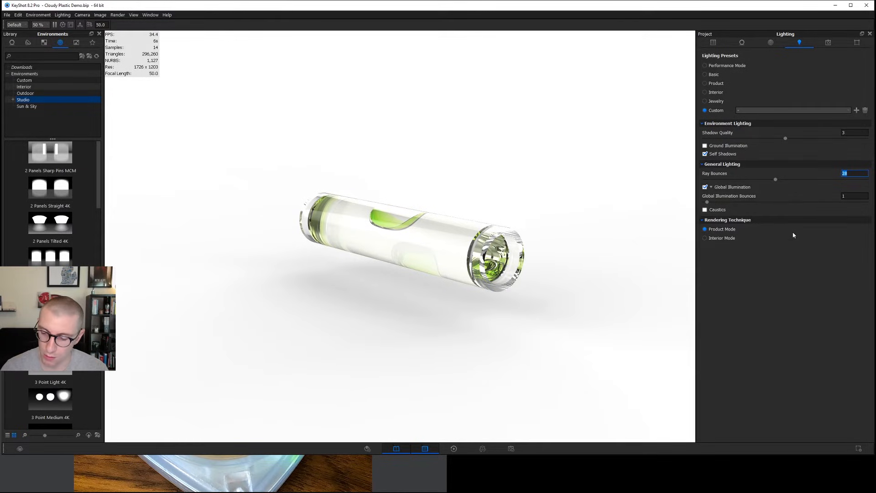
pyautogui.write('56')
pyautogui.press('Return')
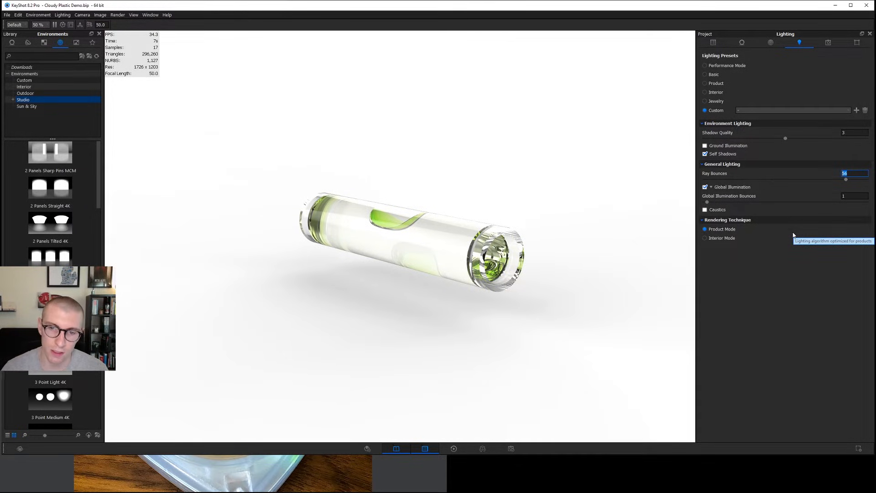
pyautogui.moveTo(478, 239); pyautogui.dragTo(474, 258)
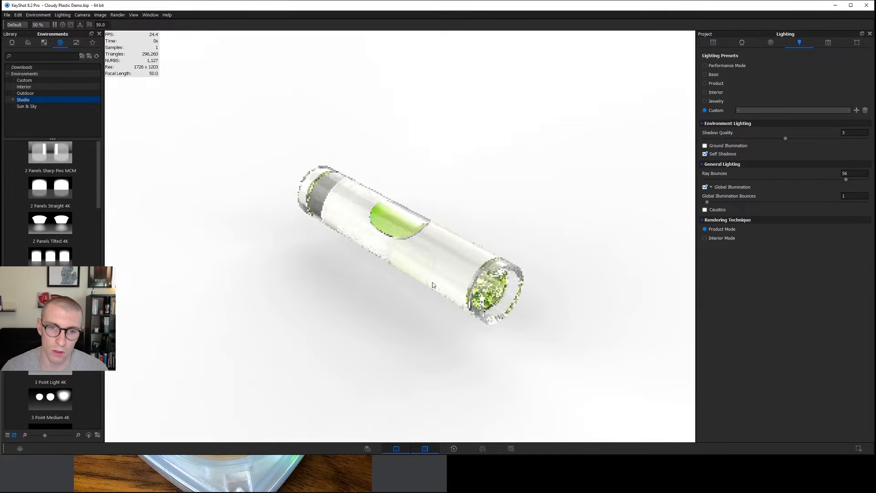
pyautogui.doubleClick(845, 173)
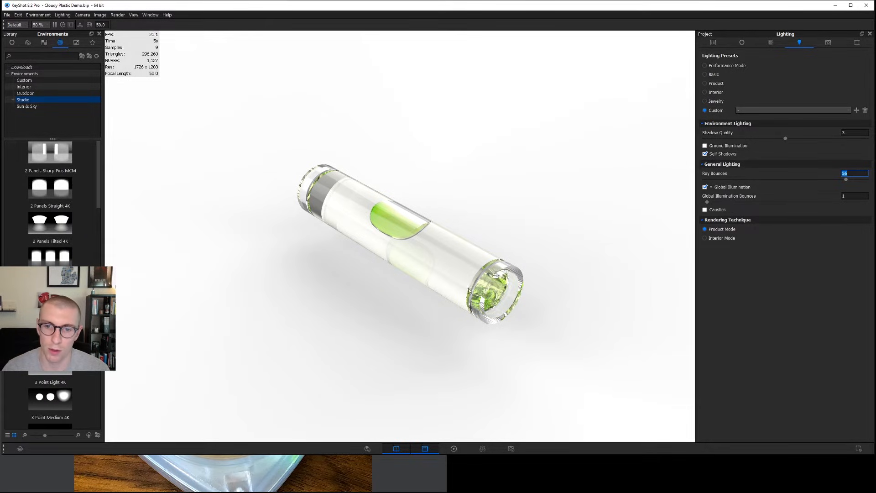
pyautogui.moveTo(475, 284); pyautogui.dragTo(525, 352)
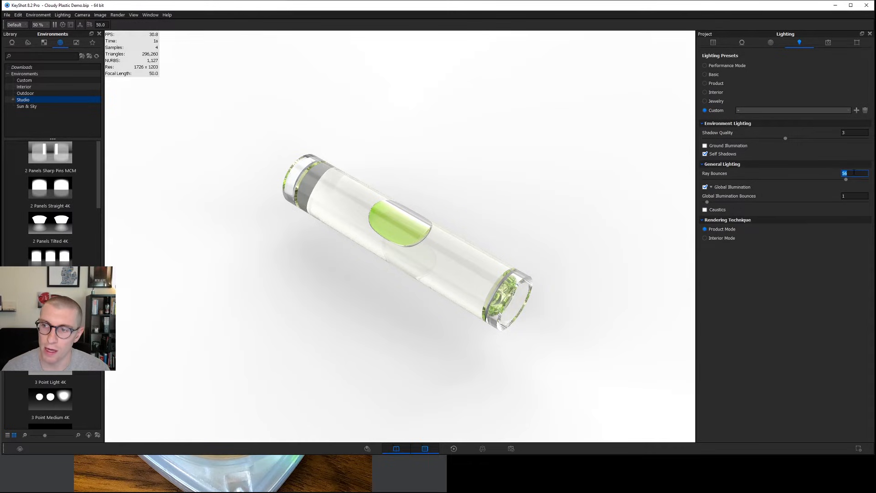
# Set the liquid material's transparency distance to 0.2 mm.
pyautogui.click(742, 42)
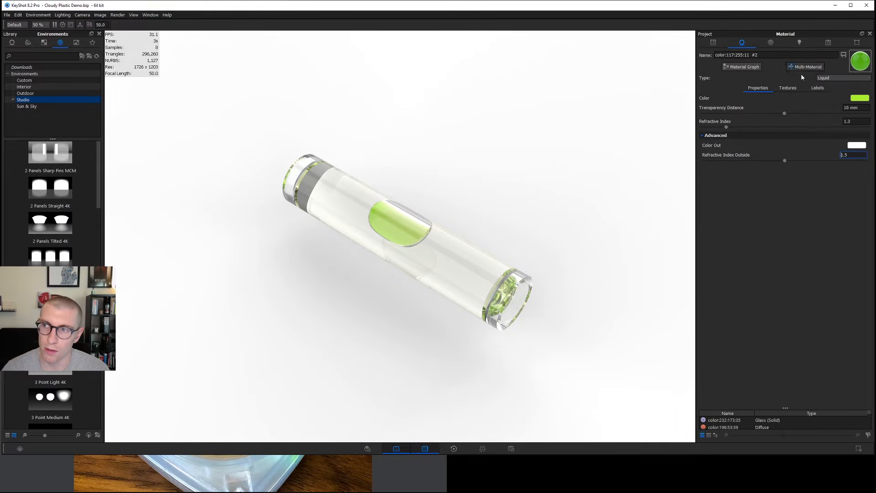
pyautogui.click(850, 107)
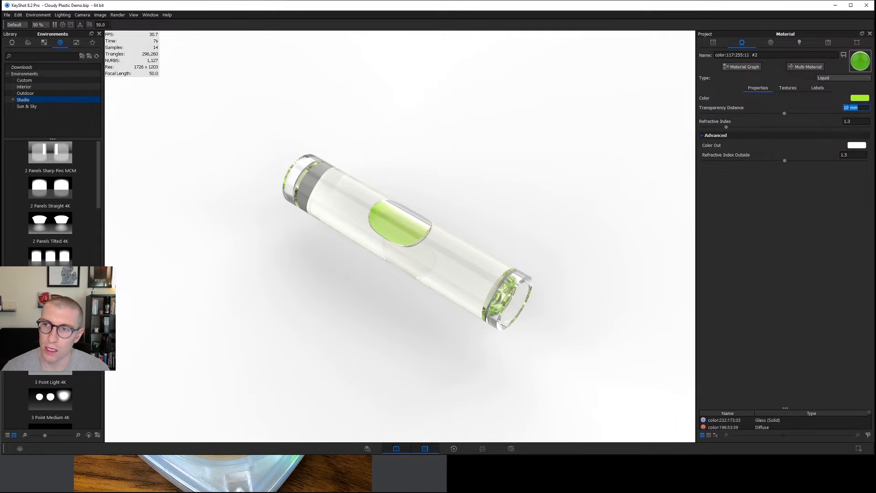
pyautogui.write('0.2')
pyautogui.press('Return')
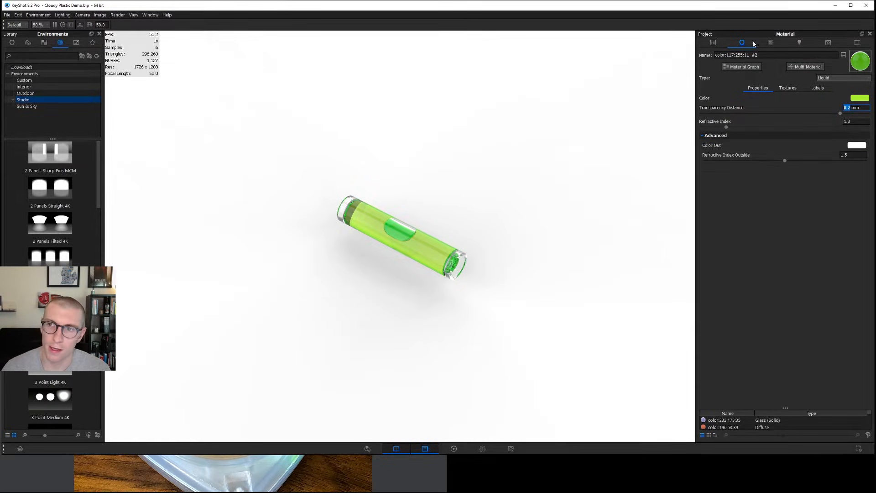
# Show both screws and apply the Hard Shiny Plastic Black library material to them.
pyautogui.click(713, 43)
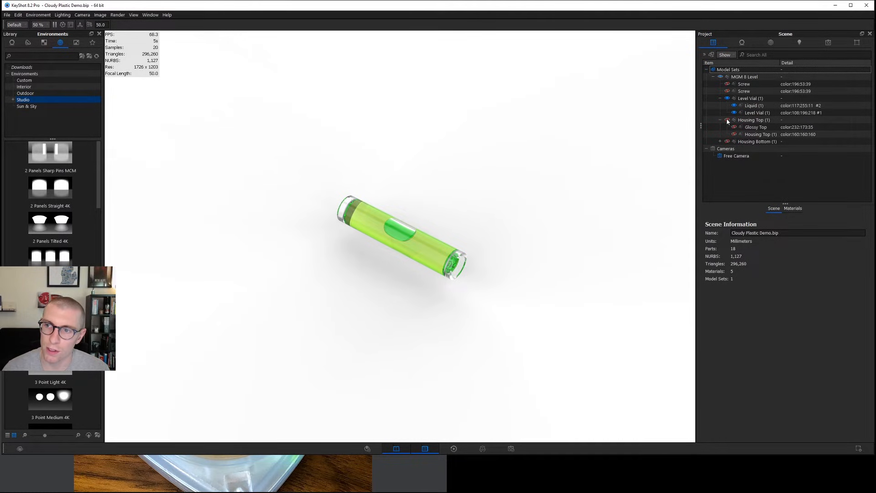
pyautogui.click(727, 84)
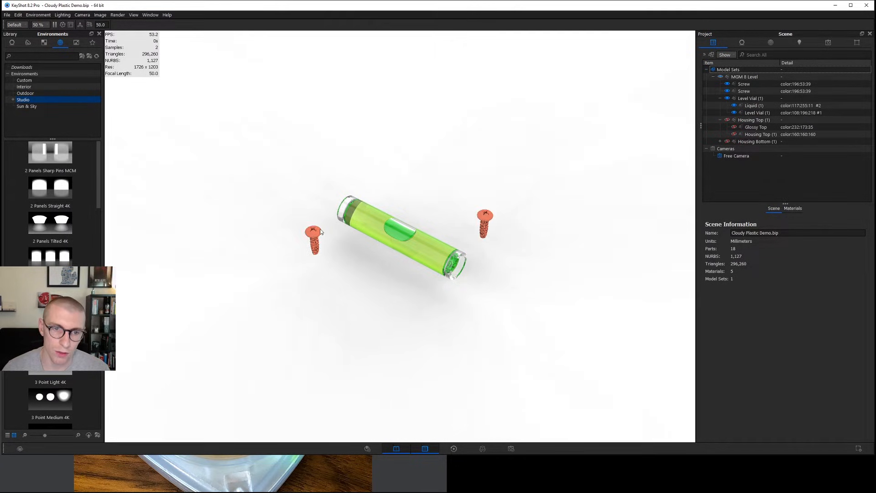
pyautogui.click(33, 56)
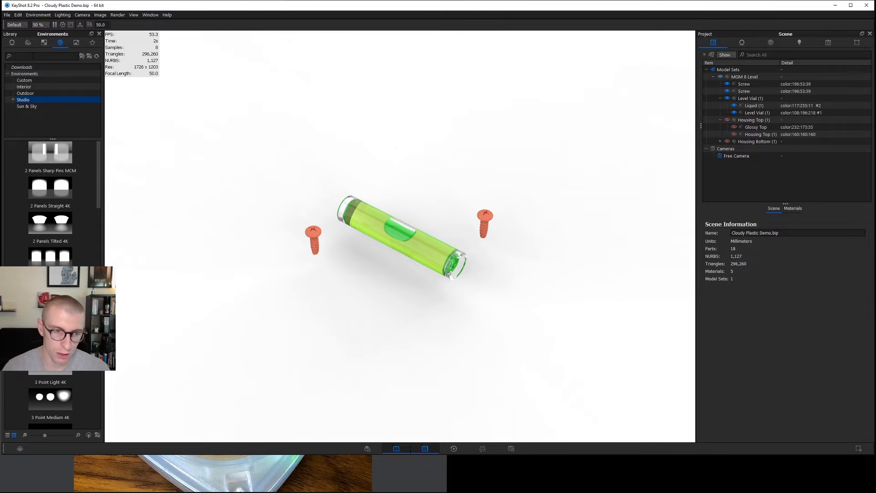
pyautogui.click(12, 42)
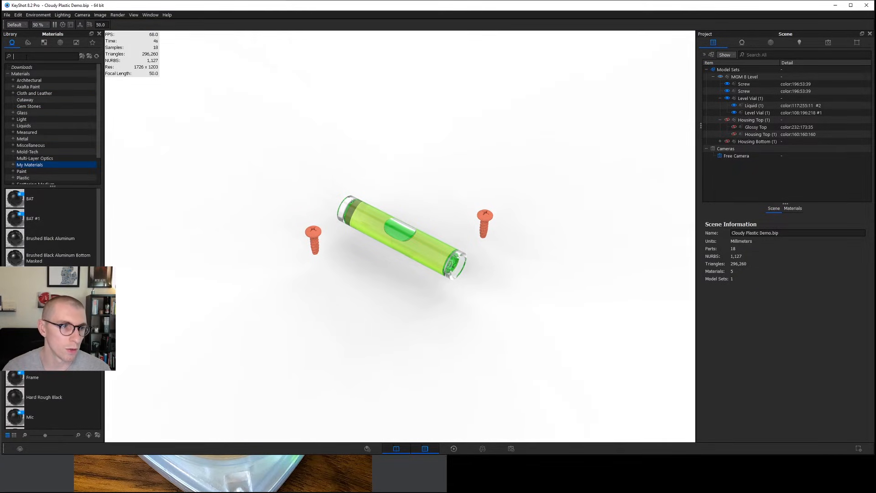
pyautogui.write('hard shin')
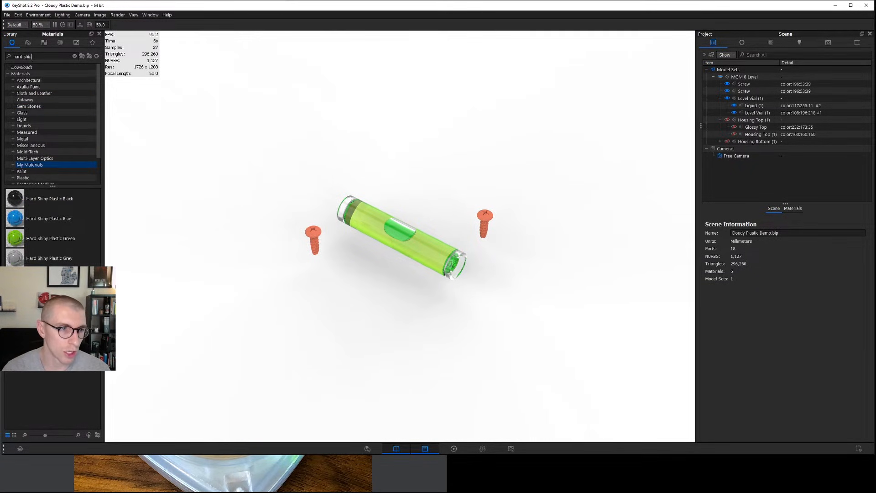
pyautogui.moveTo(16, 199); pyautogui.dragTo(310, 236)
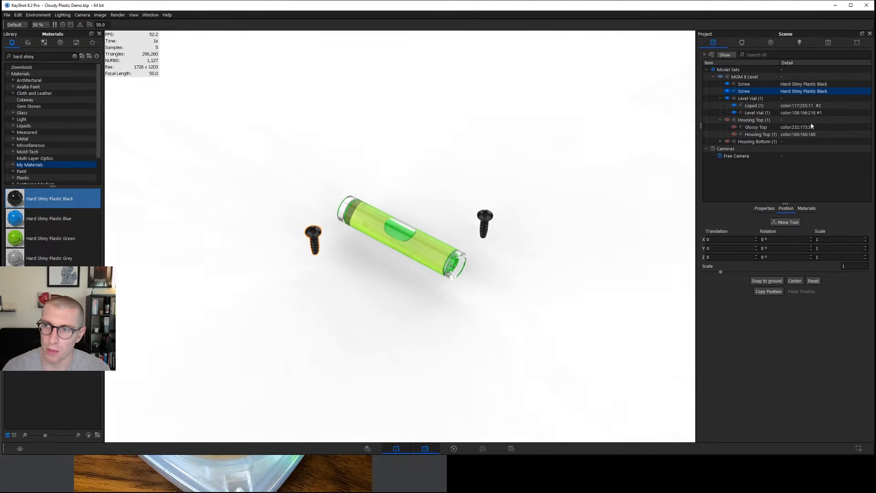
# Set the roughness of the screws' black plastic material to 0.05.
pyautogui.doubleClick(487, 219)
pyautogui.doubleClick(852, 117)
pyautogui.write('.05')
pyautogui.press('Return')
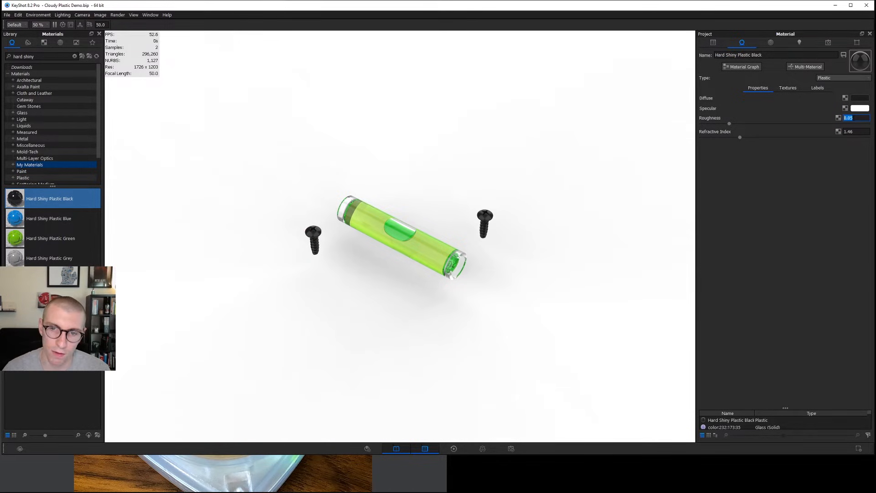
# Show the Housing Top and Housing Bottom groups and inspect the assembled level from several angles.
pyautogui.click(713, 41)
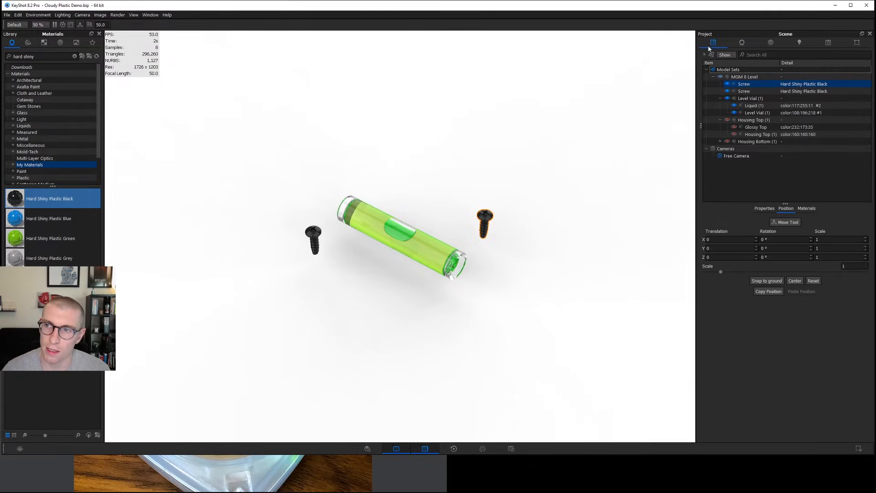
pyautogui.click(727, 120)
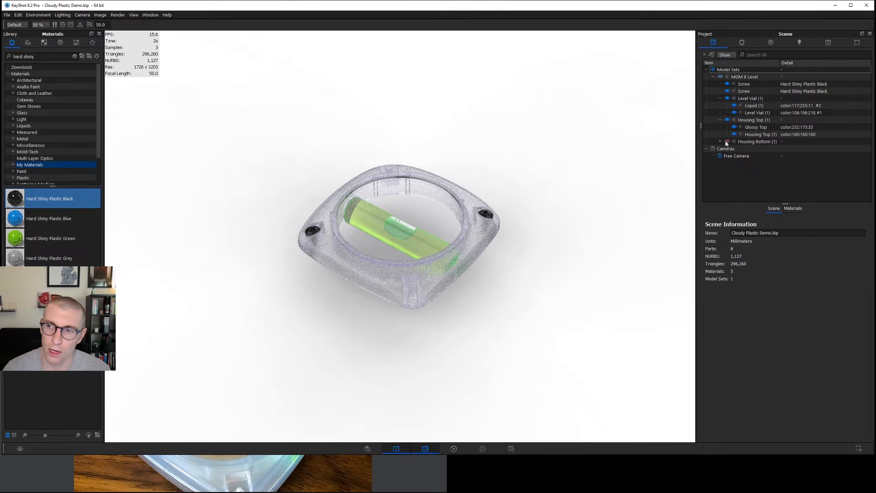
pyautogui.moveTo(535, 251); pyautogui.dragTo(519, 316)
pyautogui.moveTo(415, 298); pyautogui.dragTo(460, 273)
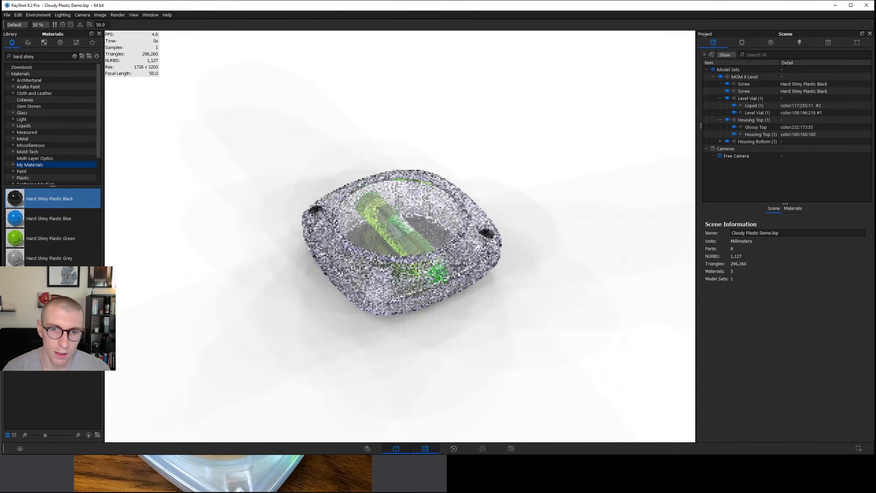
pyautogui.moveTo(585, 269); pyautogui.dragTo(502, 297)
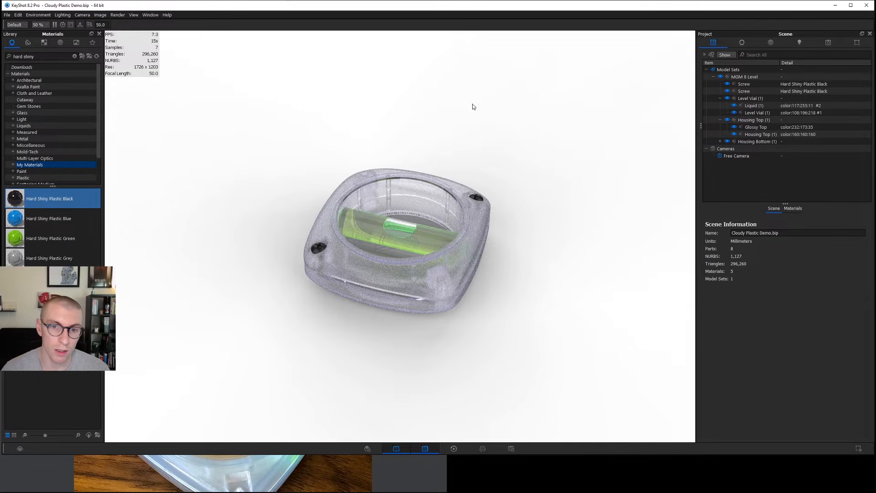
# Open the lighting environment settings and enlarge the HDRI preview.
pyautogui.click(771, 42)
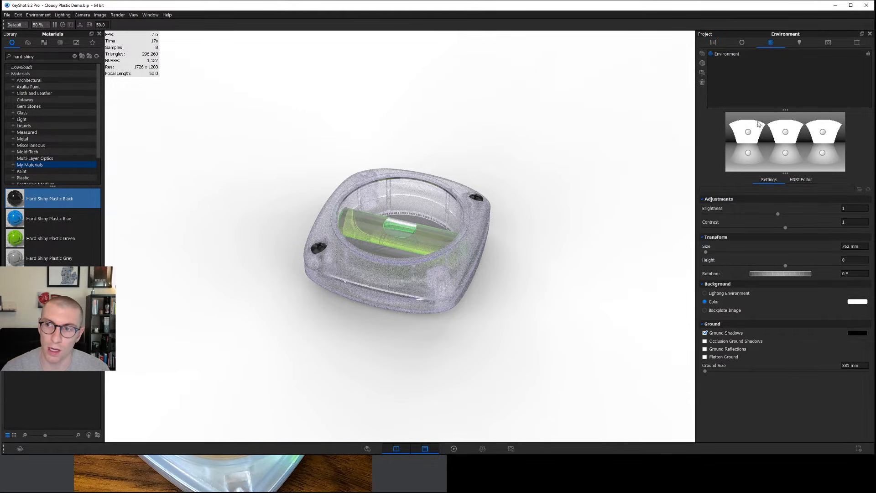
pyautogui.moveTo(785, 109); pyautogui.dragTo(784, 83)
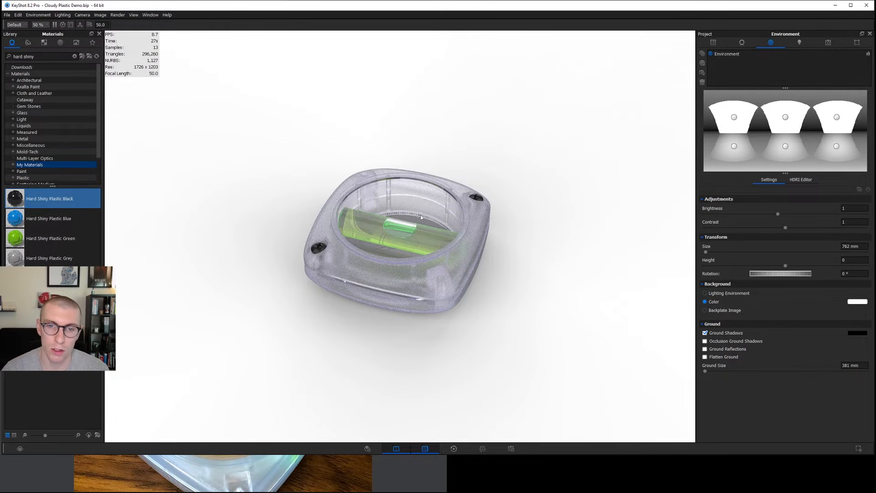
# Scale the Glossy Bottom part of the bottom housing to 0.999.
pyautogui.moveTo(454, 259); pyautogui.dragTo(440, 156)
pyautogui.click(714, 43)
pyautogui.click(426, 269)
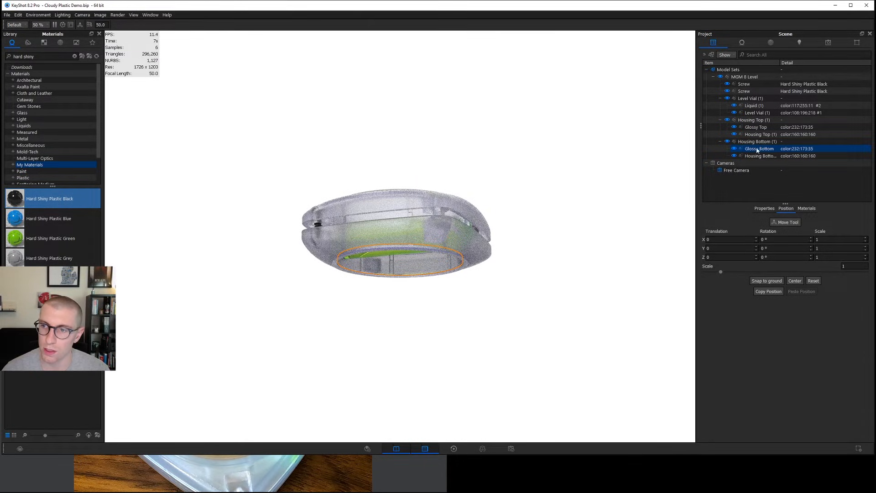
pyautogui.click(848, 267)
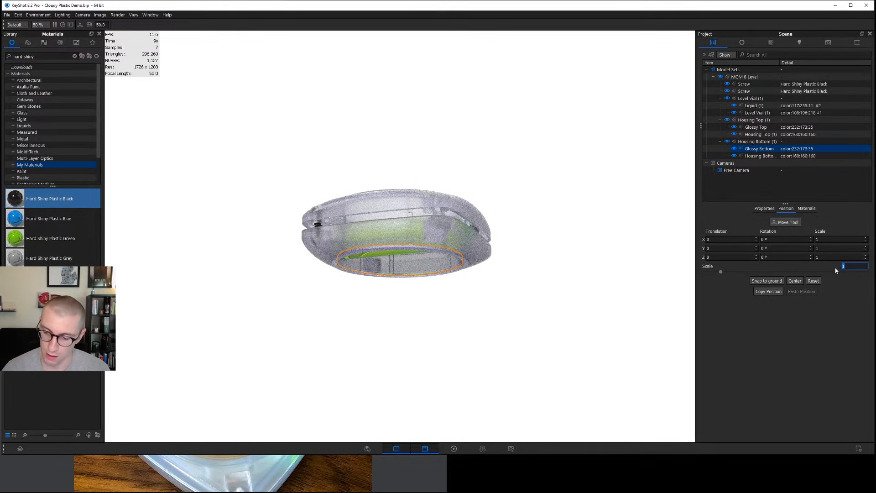
pyautogui.write('.999')
pyautogui.press('Return')
pyautogui.moveTo(456, 205); pyautogui.dragTo(365, 256)
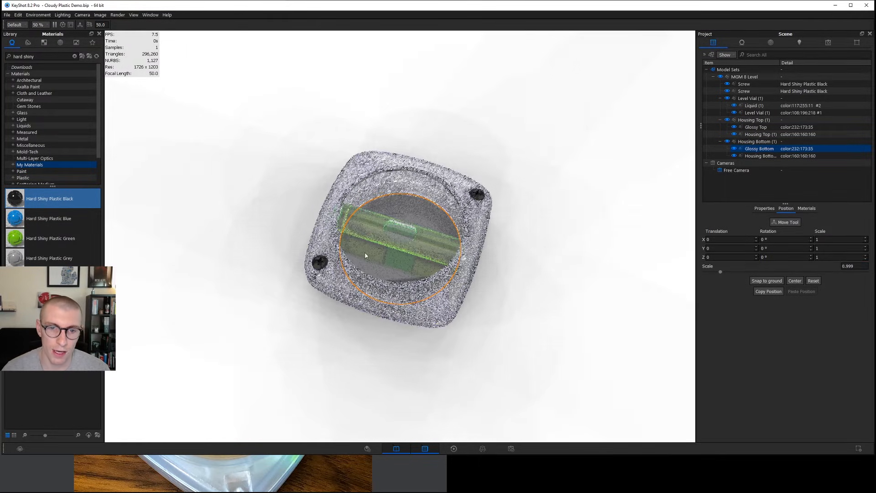
# Add a ground plane under the level and change its material type to Diffuse.
pyautogui.click(799, 43)
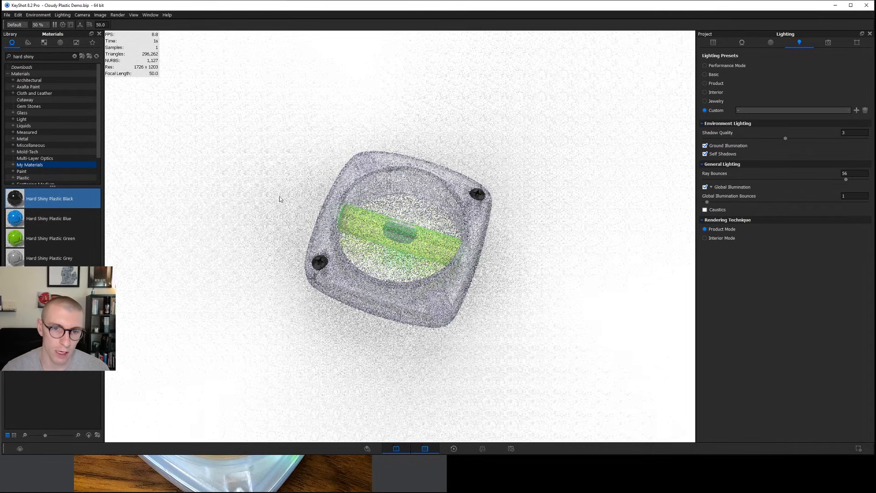
pyautogui.doubleClick(504, 244)
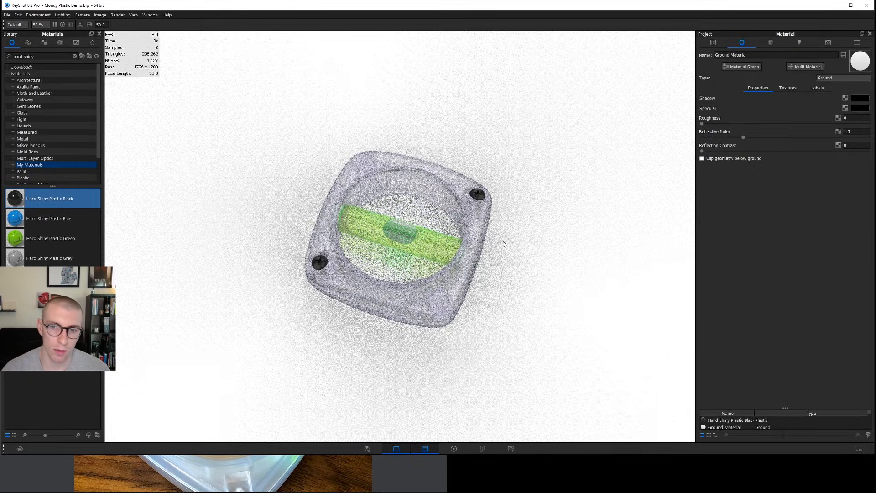
pyautogui.click(845, 78)
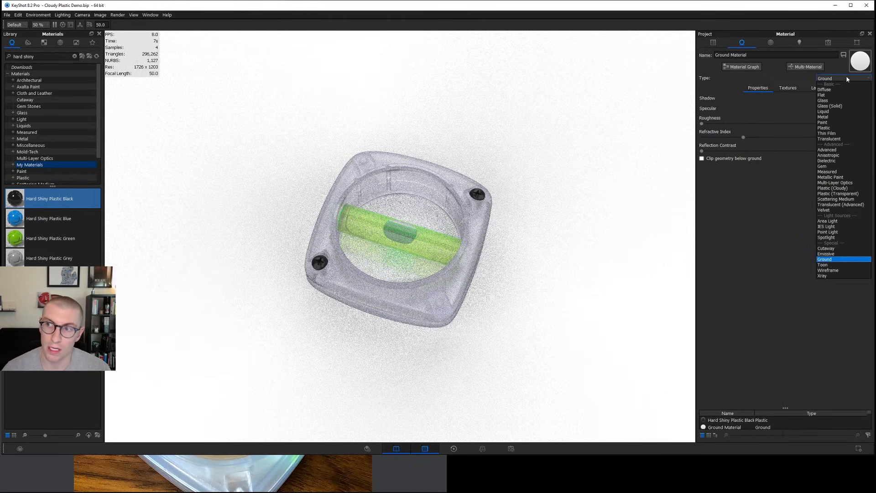
pyautogui.click(841, 90)
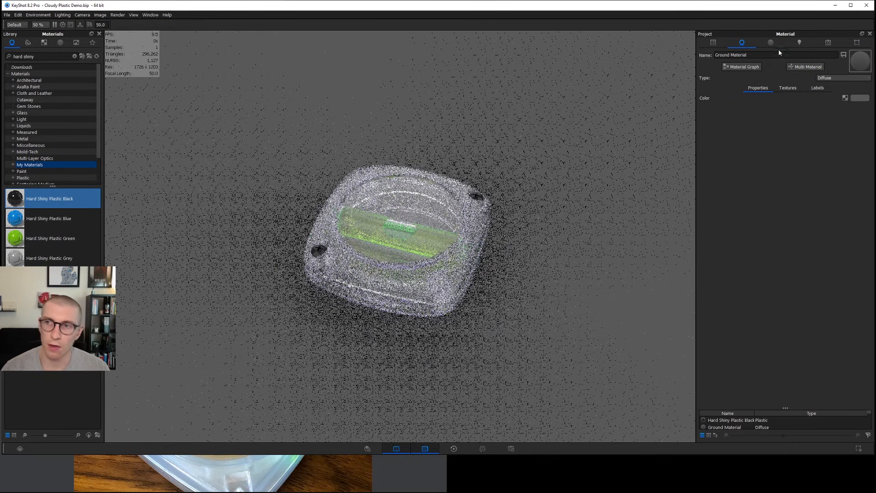
# Rotate the lighting environment to 273.75° and reframe the level closer to the camera.
pyautogui.click(770, 43)
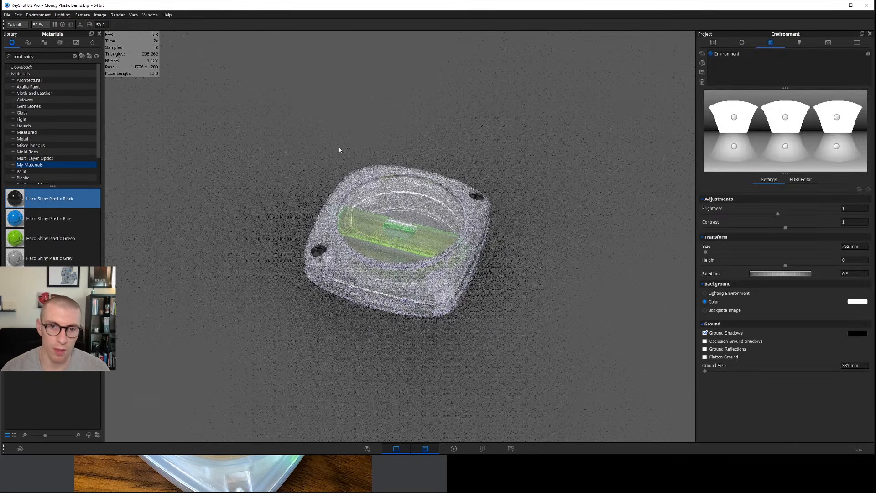
pyautogui.keyDown('ctrl'); pyautogui.moveTo(369, 116); pyautogui.dragTo(387, 125); pyautogui.keyUp('ctrl')
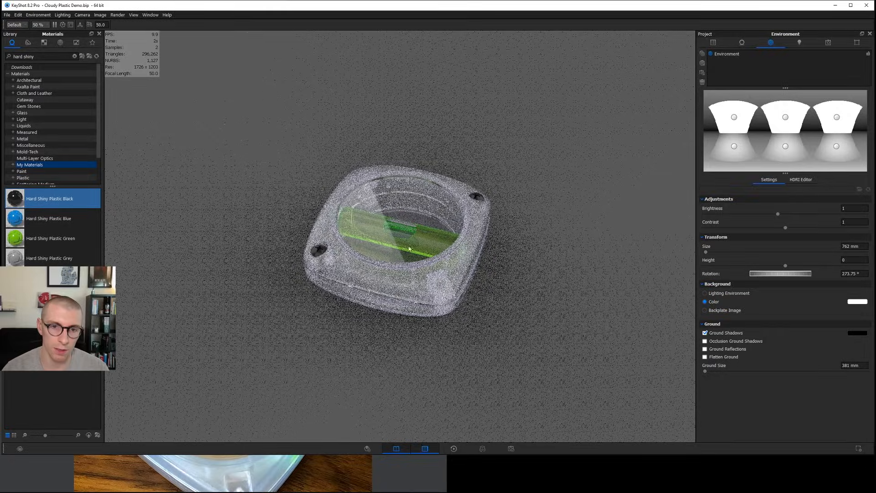
pyautogui.moveTo(445, 144); pyautogui.dragTo(462, 120)
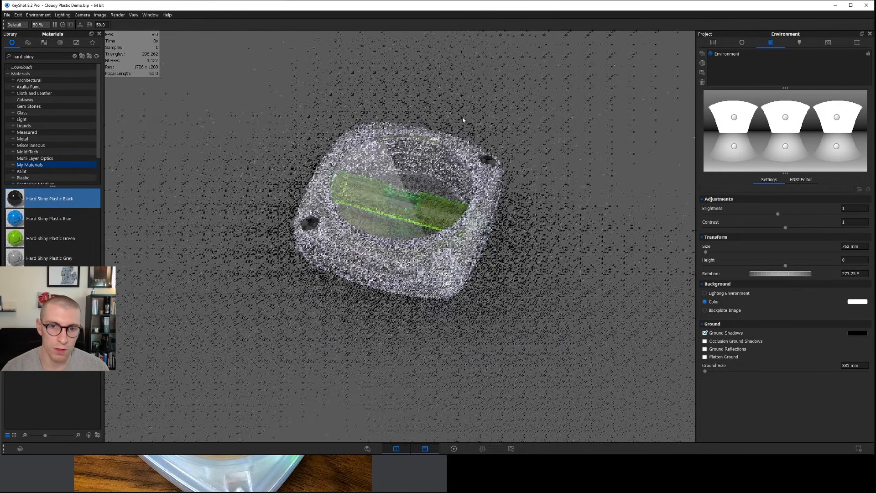
pyautogui.moveTo(401, 179); pyautogui.dragTo(427, 242)
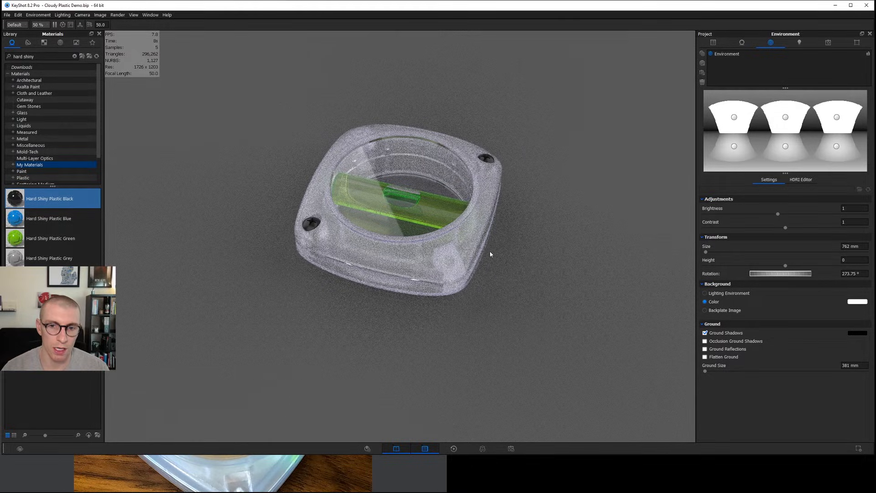
# Disable the three Floor Reflection light pins in the HDRI environment.
pyautogui.click(734, 117)
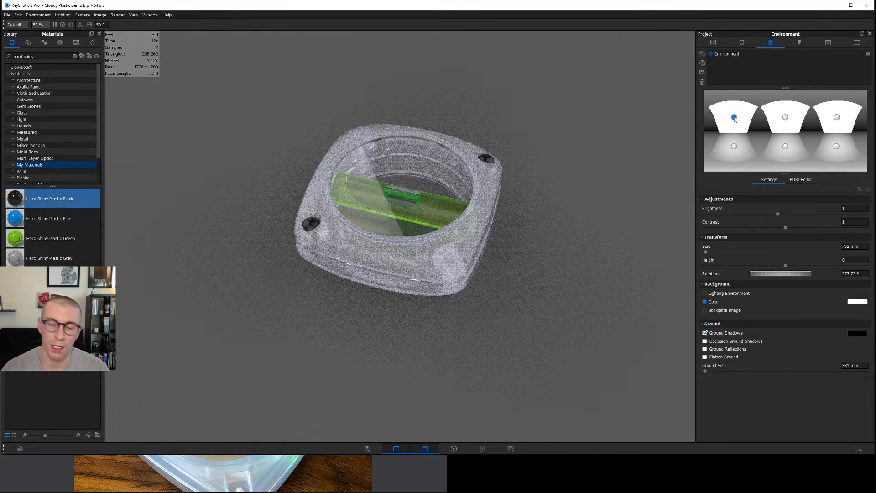
pyautogui.click(801, 179)
pyautogui.click(728, 221)
pyautogui.click(728, 214)
pyautogui.click(729, 206)
# Disable the Overhead light pin at azimuth -115° and keep the other two Overhead pins enabled.
pyautogui.click(729, 229)
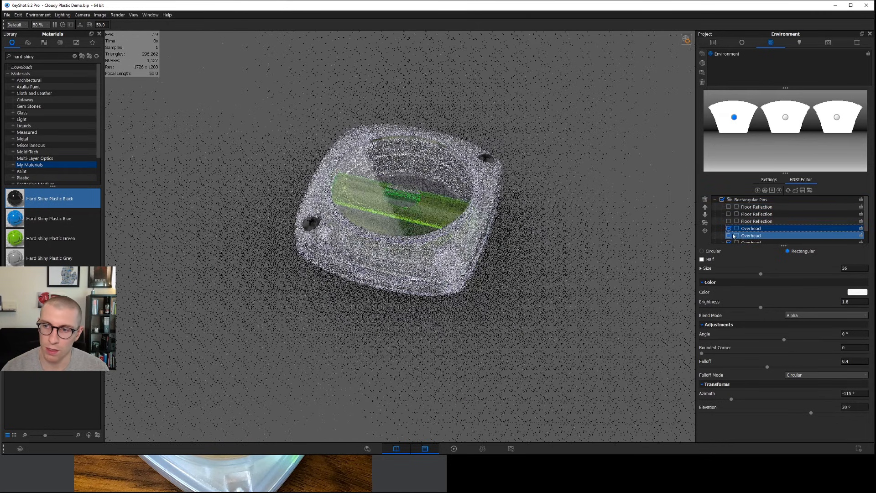
pyautogui.scroll(-1, 729, 235)
pyautogui.click(729, 235)
pyautogui.click(728, 229)
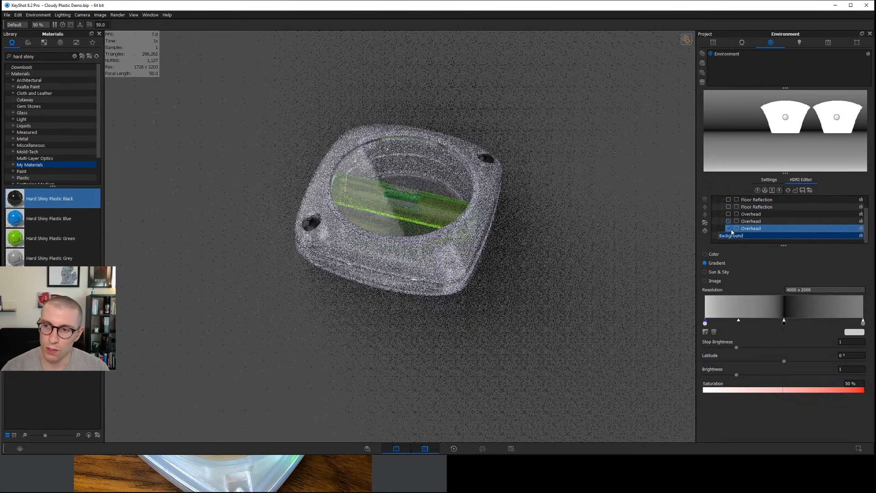
pyautogui.click(728, 221)
pyautogui.click(728, 220)
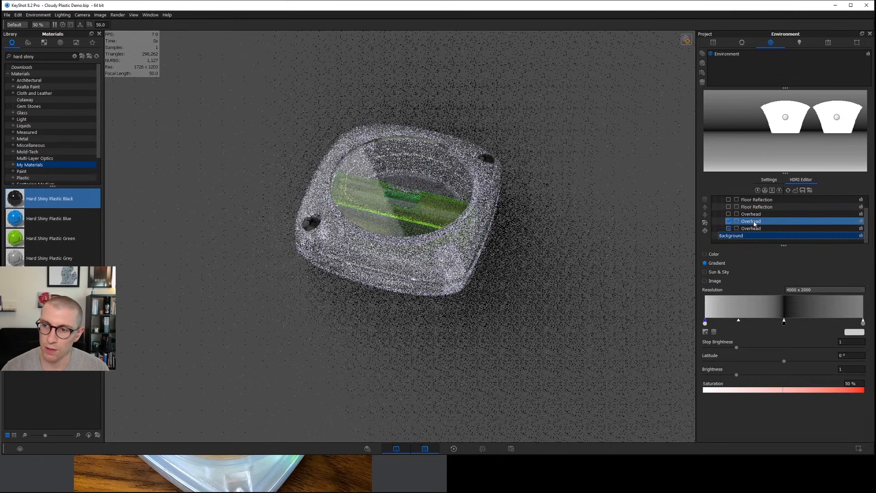
# Inspect the two active Overhead pins and toggle the one at azimuth 0° off and on to compare its effect.
pyautogui.click(751, 221)
pyautogui.doubleClick(854, 302)
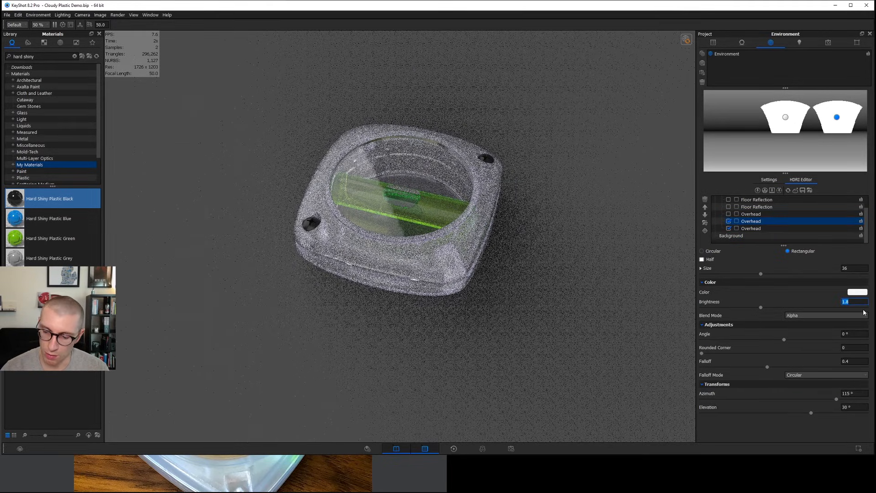
pyautogui.click(750, 228)
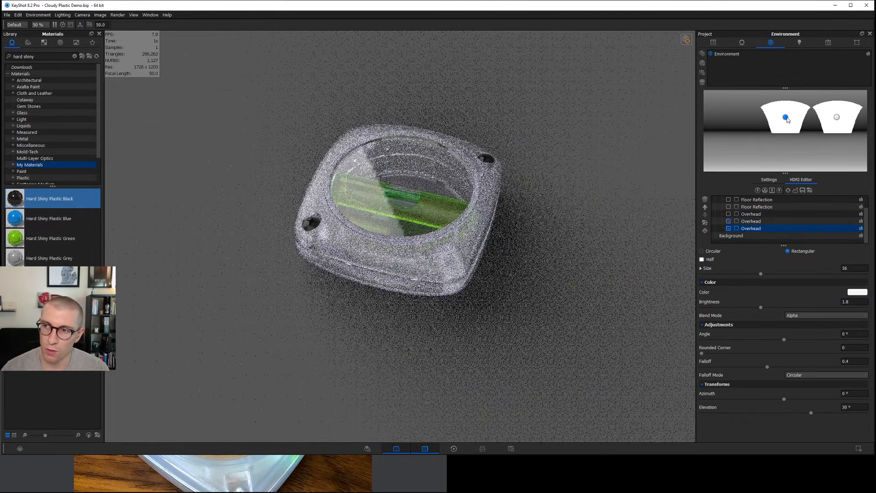
pyautogui.click(728, 228)
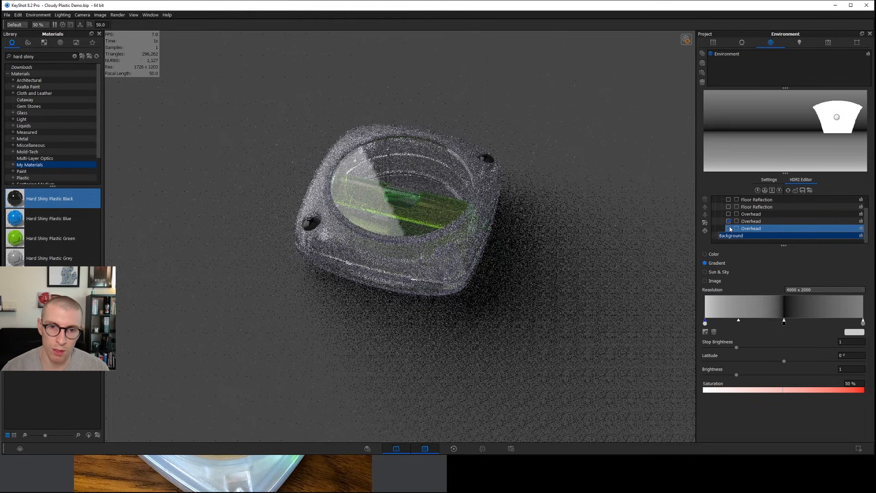
pyautogui.click(728, 228)
# Shrink the Overhead pin at azimuth 0° to size 11.9 and set its brightness to 10.
pyautogui.click(785, 118)
pyautogui.moveTo(760, 273); pyautogui.dragTo(721, 273)
pyautogui.moveTo(852, 302); pyautogui.dragTo(830, 300)
pyautogui.write('10')
pyautogui.press('Return')
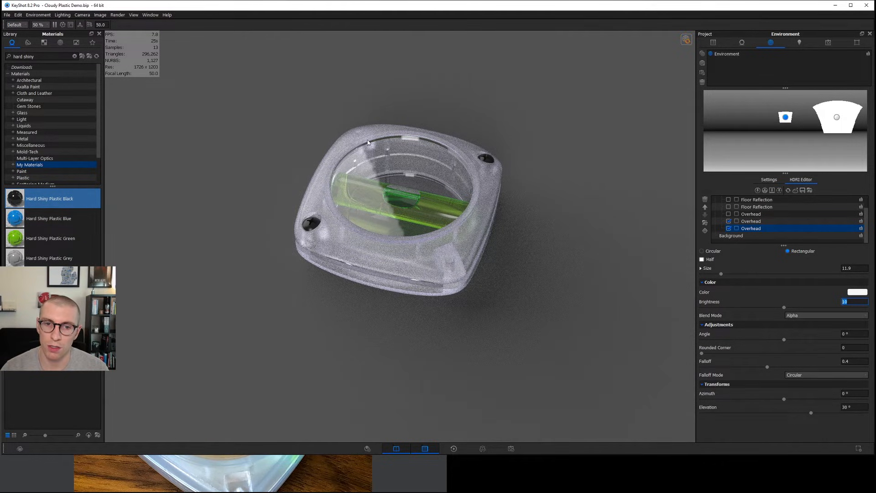
# Set the HDRI background resolution to 10000 x 5000.
pyautogui.click(727, 236)
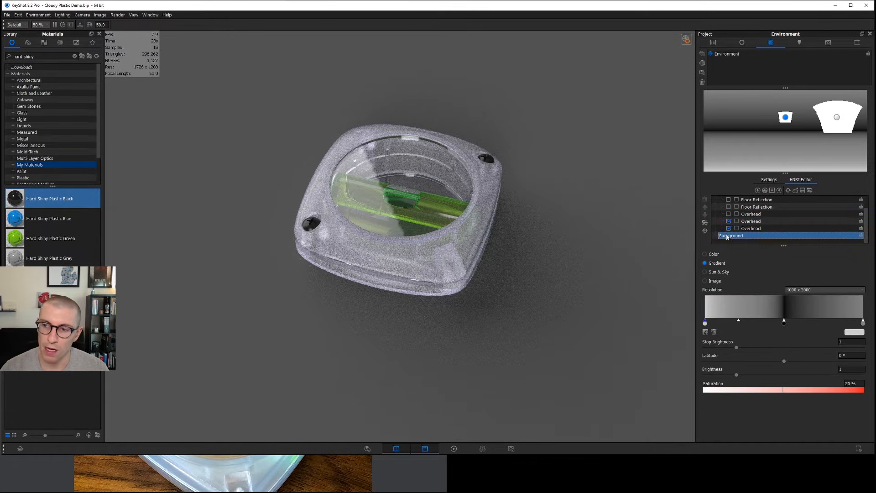
pyautogui.click(821, 289)
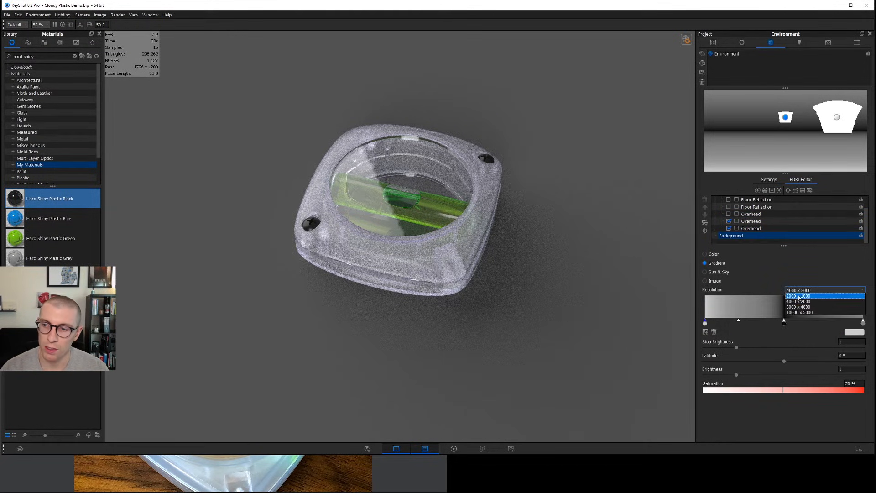
pyautogui.click(803, 313)
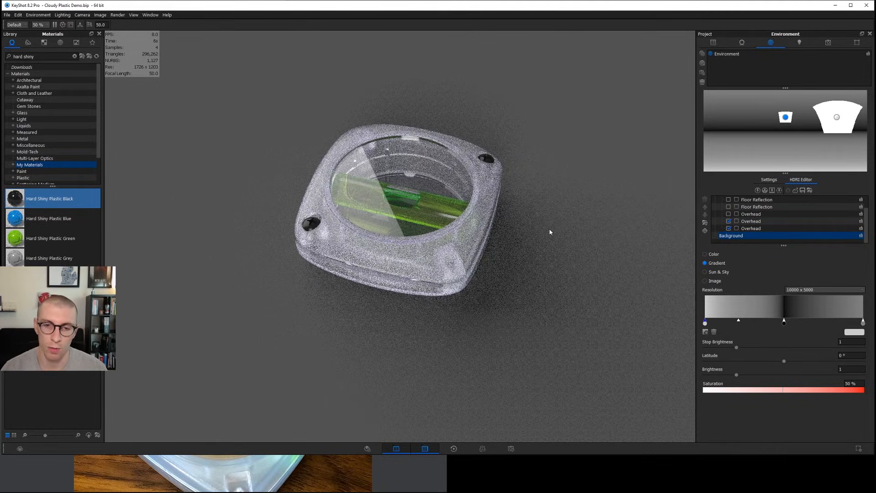
# Try an overall environment brightness of 1.5, and settle on 1.2.
pyautogui.click(768, 180)
pyautogui.click(853, 208)
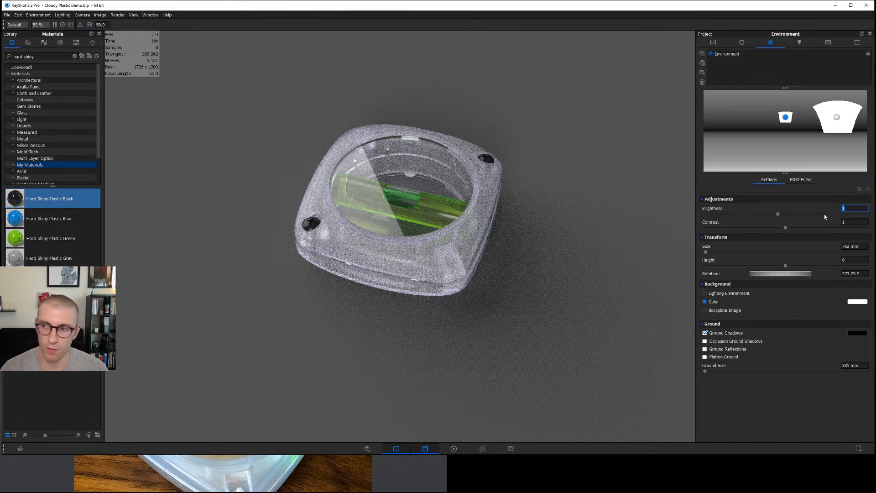
pyautogui.write('1.5')
pyautogui.press('Return')
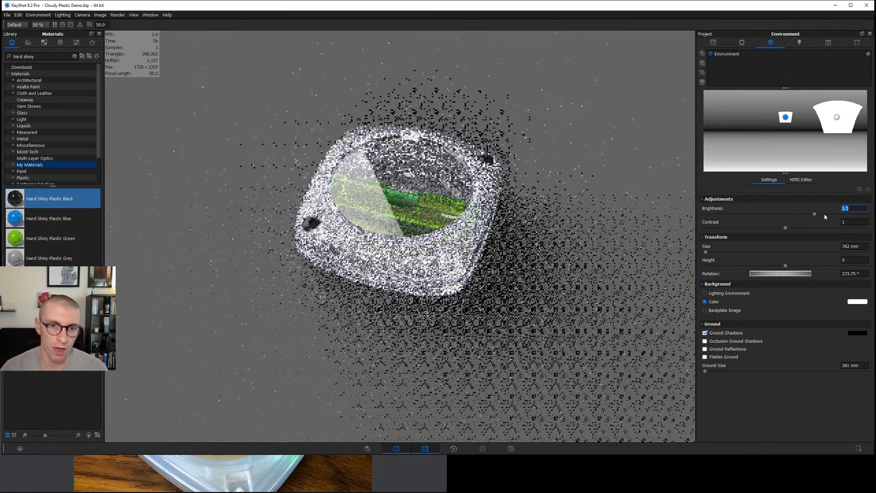
pyautogui.press('Return')
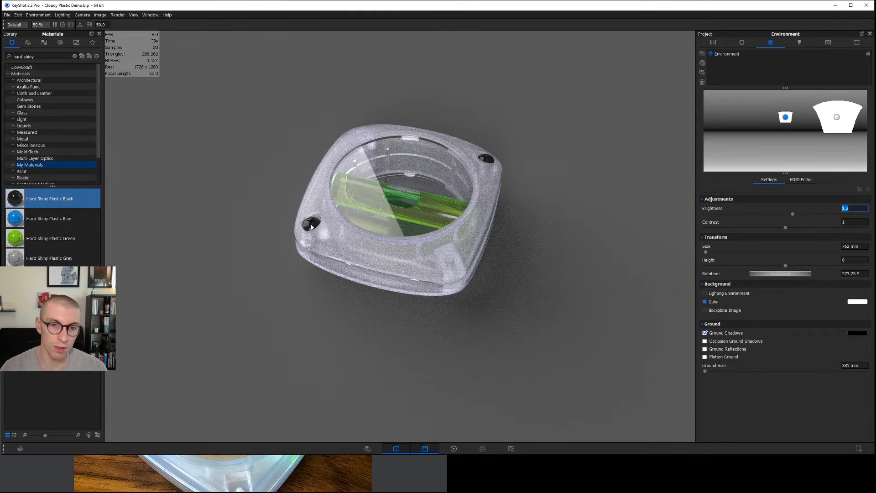
# Set a rounded-edge radius of 0.1 mm on the whole MGM 8 Level group.
pyautogui.click(713, 42)
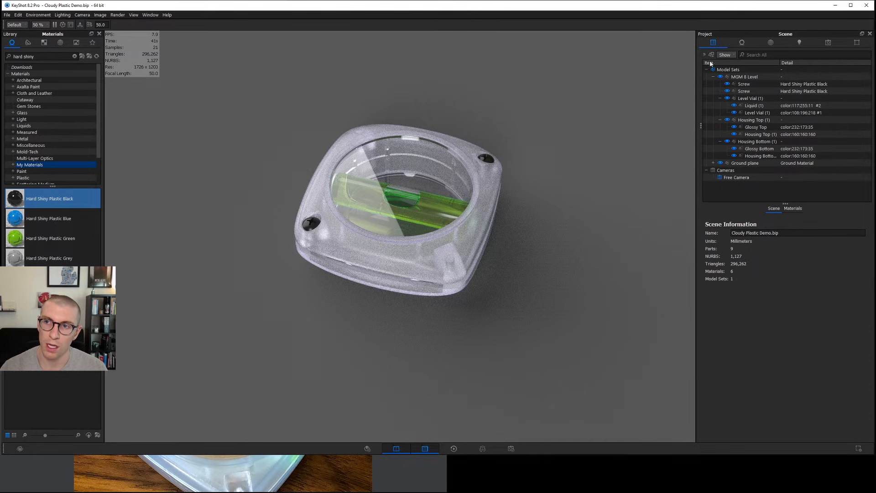
pyautogui.click(744, 78)
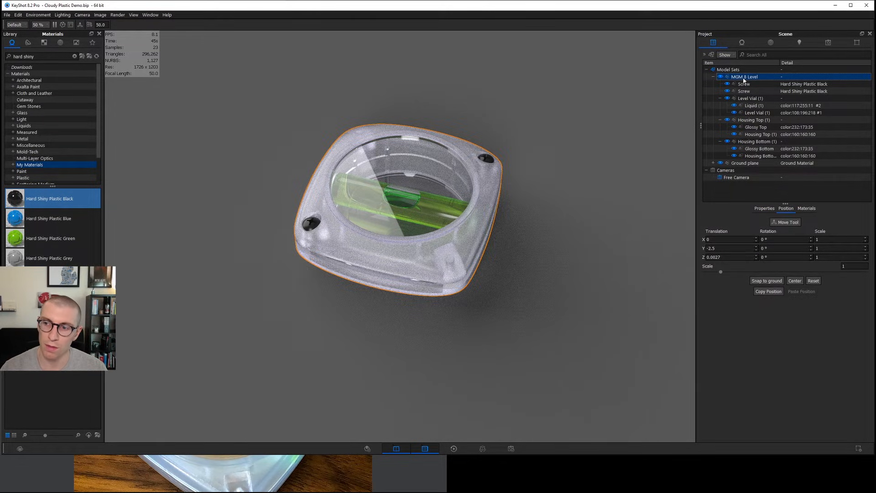
pyautogui.click(764, 208)
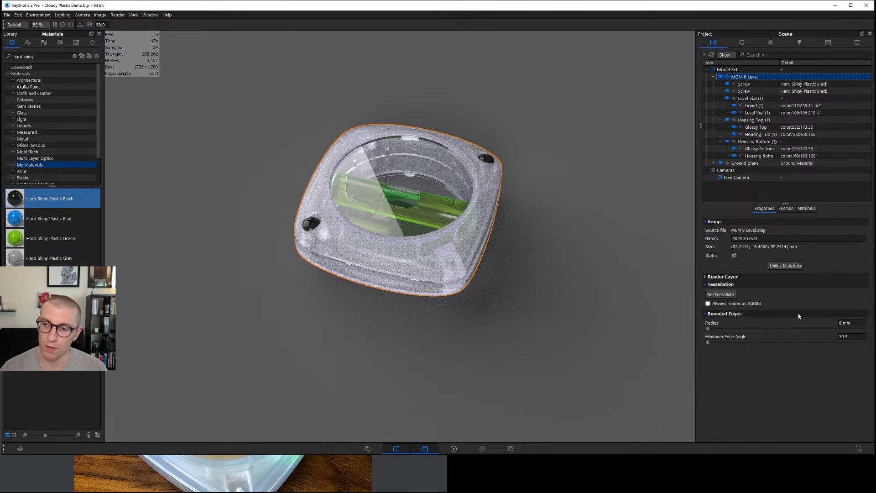
pyautogui.click(850, 322)
pyautogui.write('.0')
pyautogui.write('0.1')
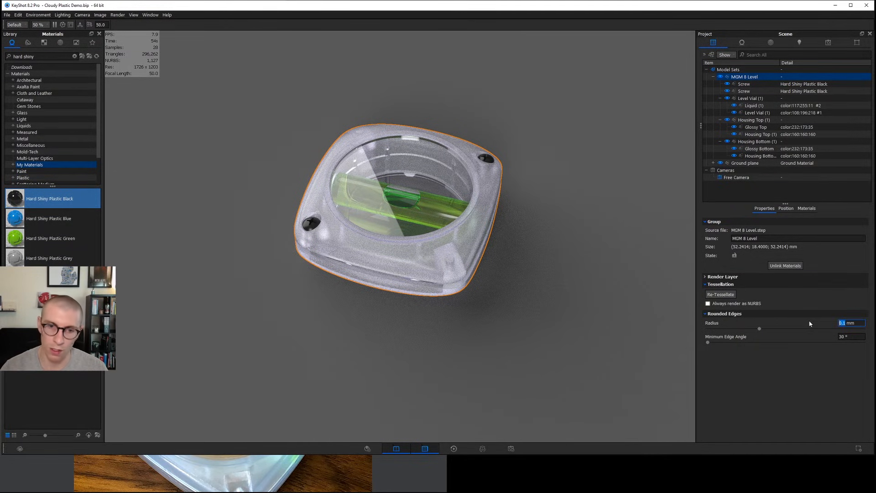
# Open the housing's cloudy plastic material, then open the render settings and review the quality options and output resolution.
pyautogui.press('Return')
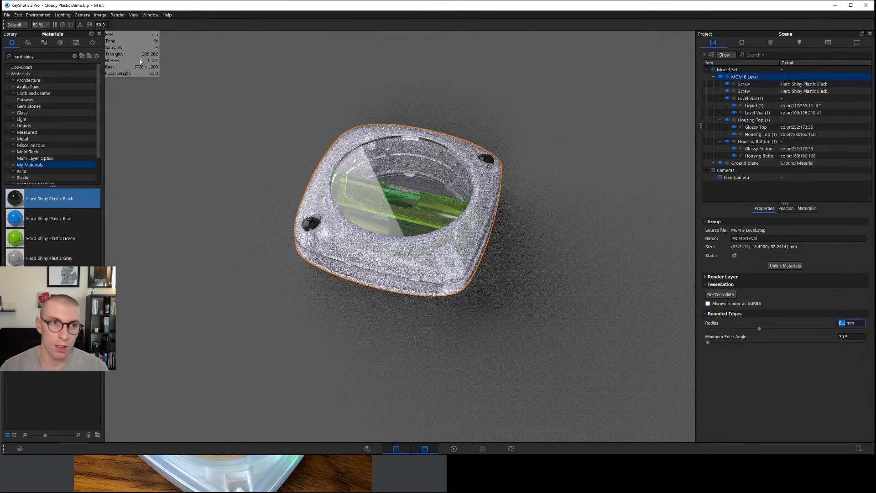
pyautogui.doubleClick(444, 246)
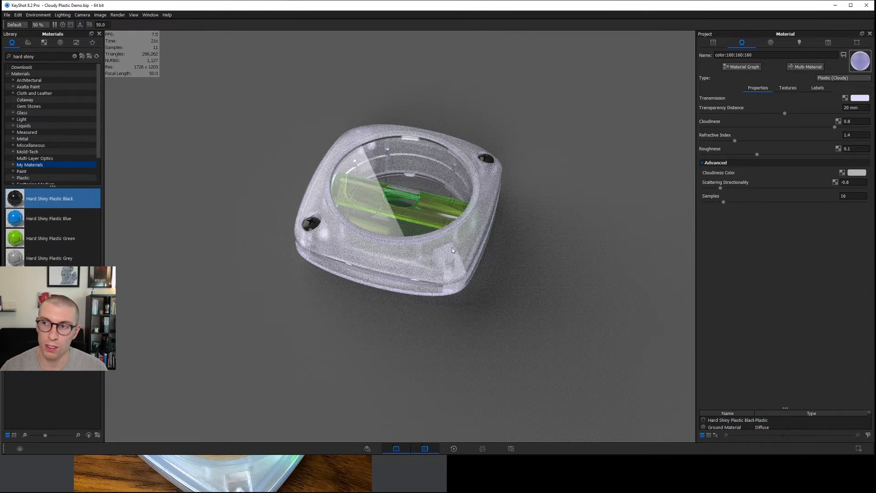
pyautogui.click(511, 449)
pyautogui.moveTo(390, 127); pyautogui.dragTo(592, 53)
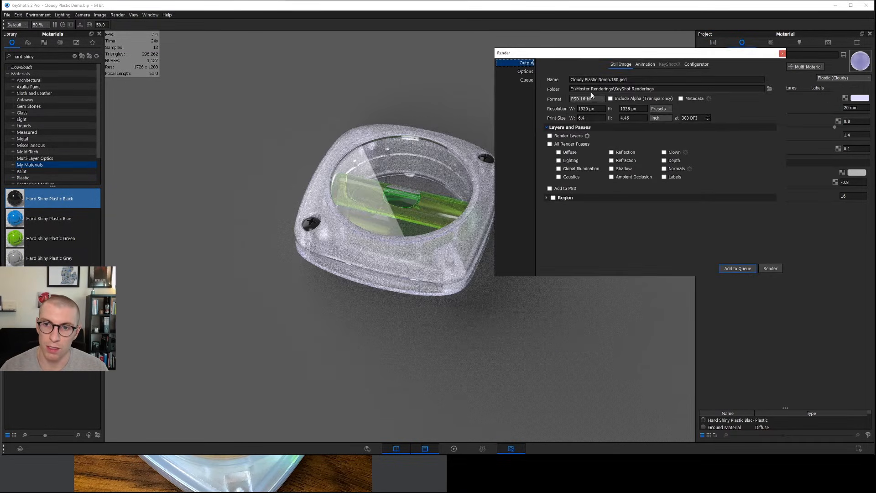
pyautogui.click(526, 72)
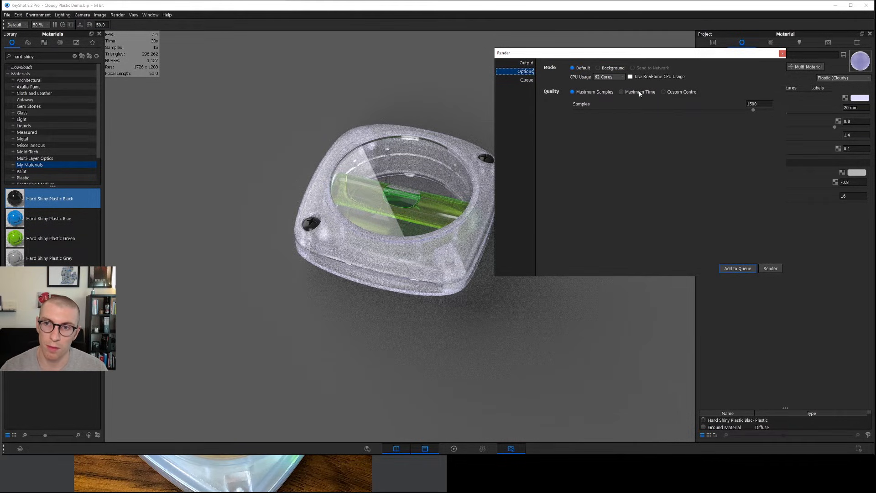
pyautogui.press('Tab')
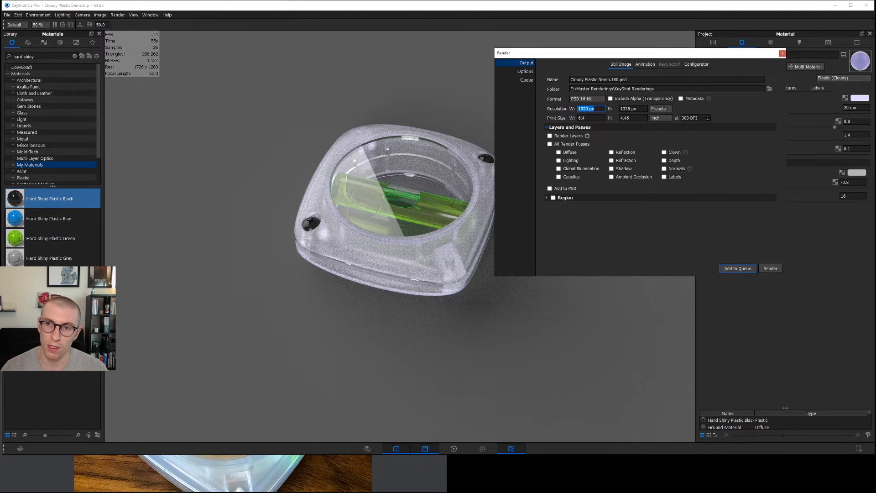
# Set the still image to PSD 16-bit with Clown and Refraction passes added to the PSD, and add it to the render queue.
pyautogui.click(585, 98)
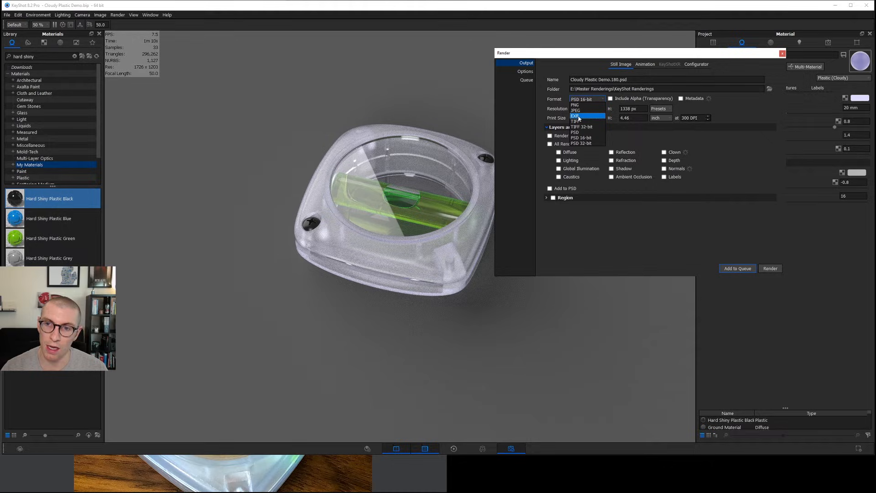
pyautogui.click(575, 138)
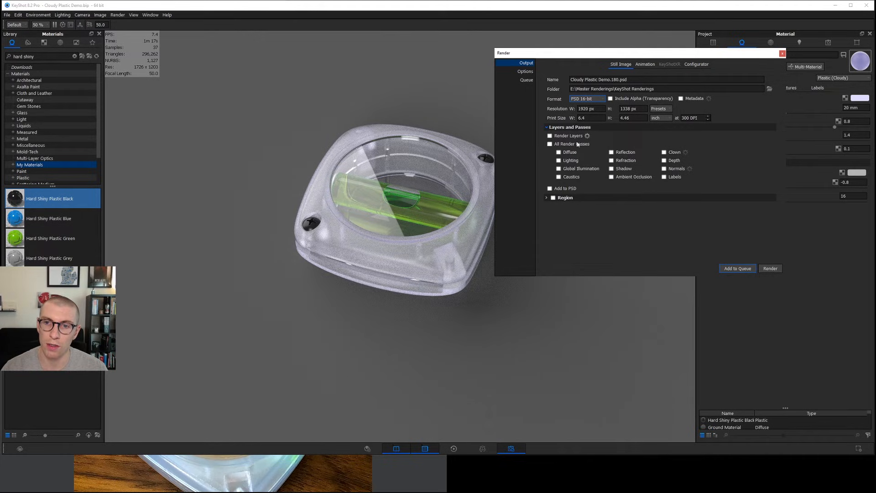
pyautogui.click(663, 153)
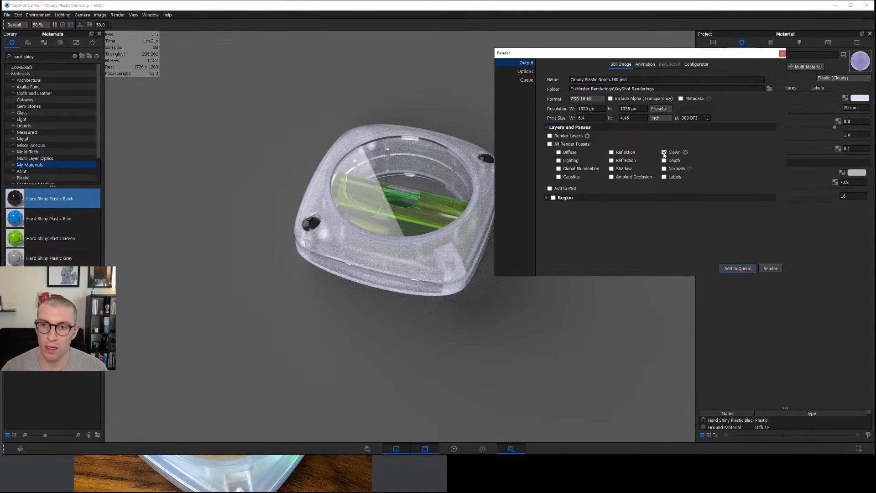
pyautogui.click(611, 160)
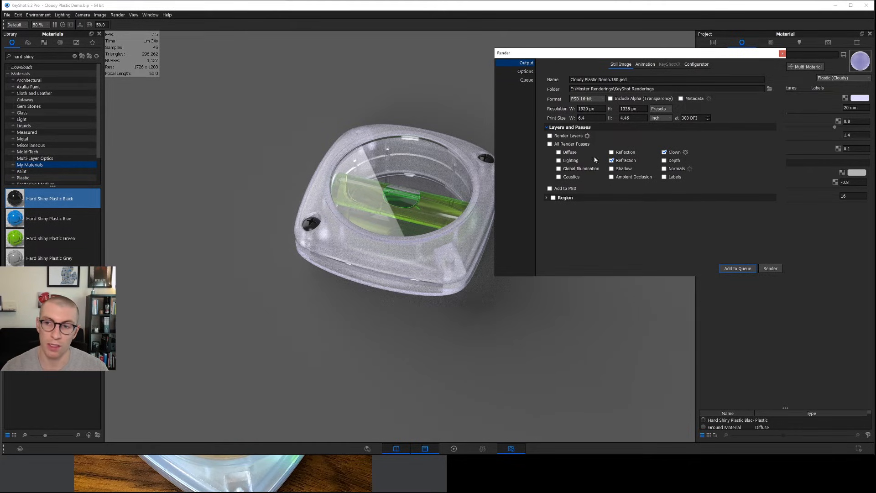
pyautogui.click(550, 188)
pyautogui.click(730, 269)
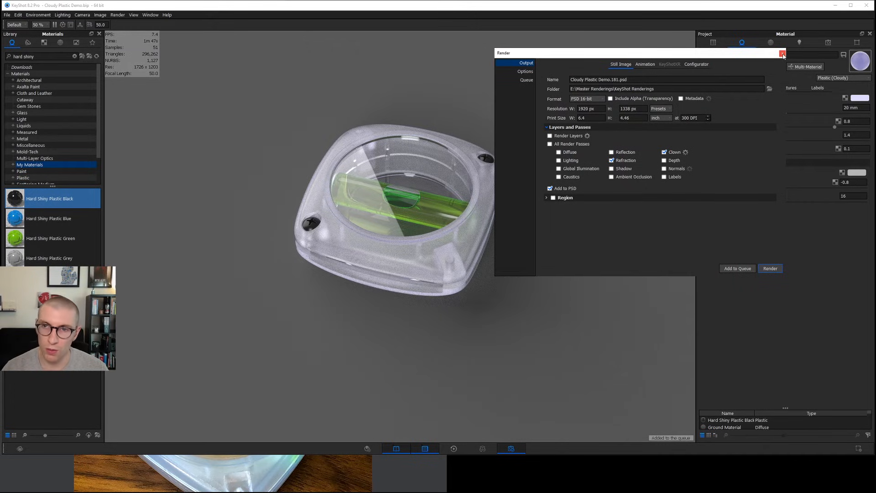
pyautogui.click(782, 54)
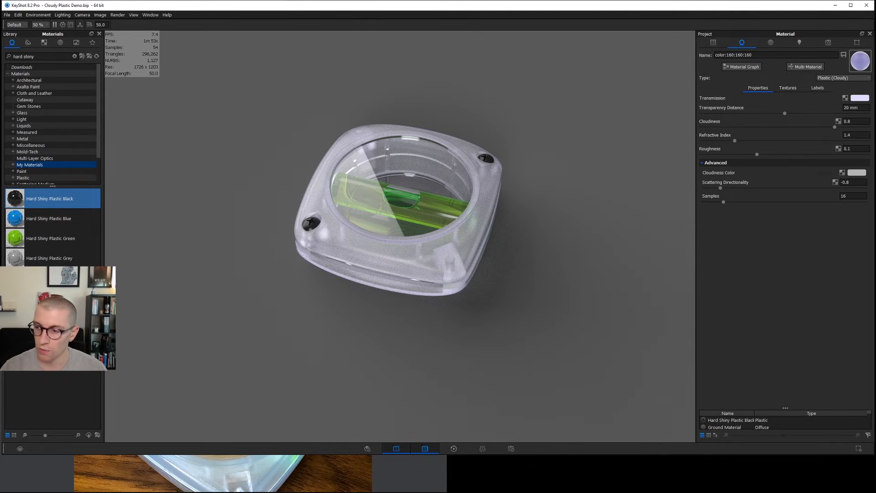
# Switch to ImageGlass and compare the Level_Raw render with the post-processed Level_Post image.
pyautogui.hotkey('alt', 'Tab')
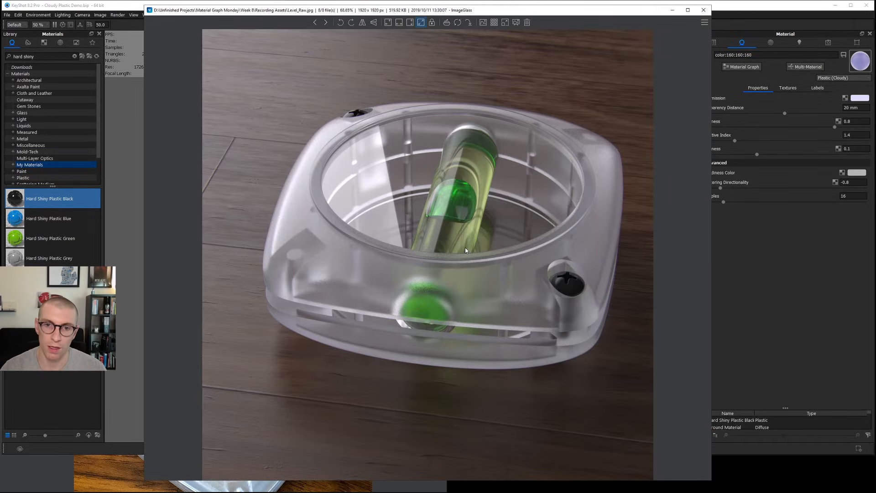
pyautogui.press('Left')
pyautogui.press('Left')
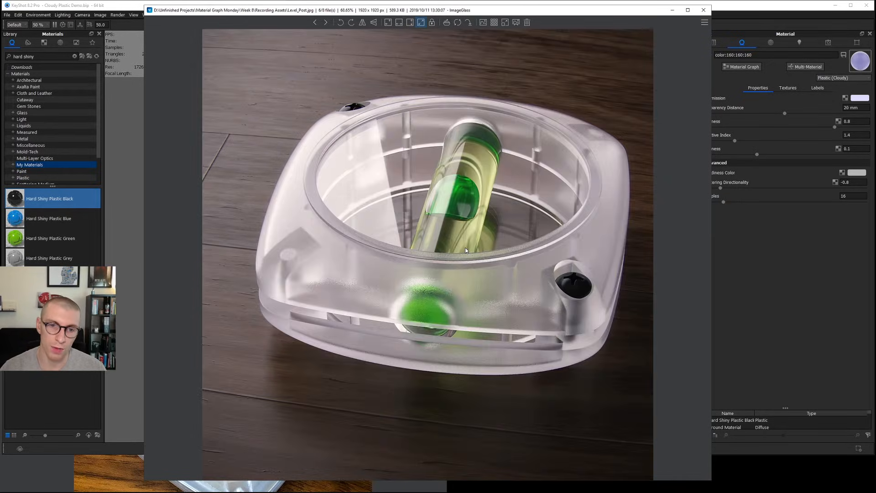
# Switch to Level_Post.psd in Photoshop, show the Render Passes group, hide Color Lookup 1 and preview the clown pass.
pyautogui.hotkey('alt', 'Tab')
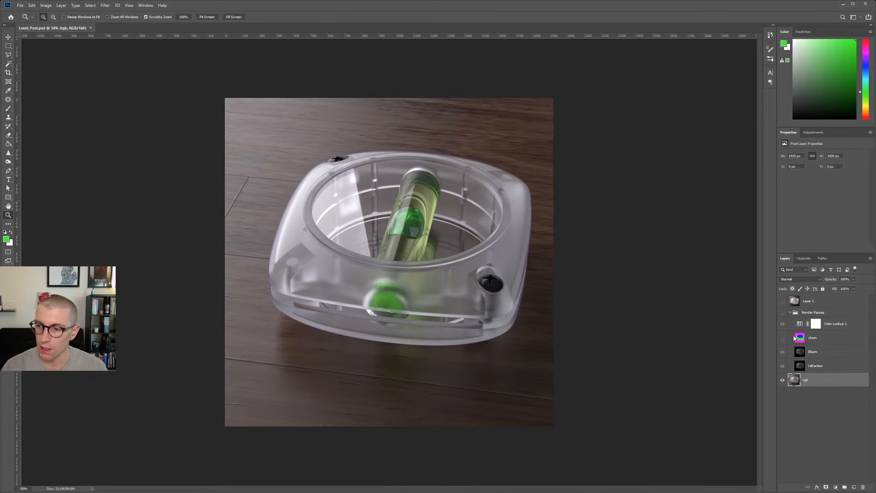
pyautogui.click(789, 312)
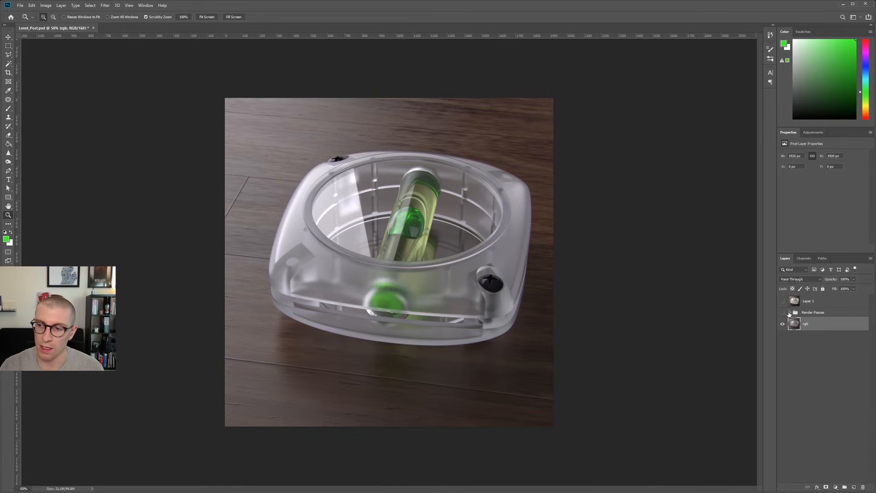
pyautogui.click(790, 312)
pyautogui.click(782, 312)
pyautogui.click(782, 325)
pyautogui.click(783, 338)
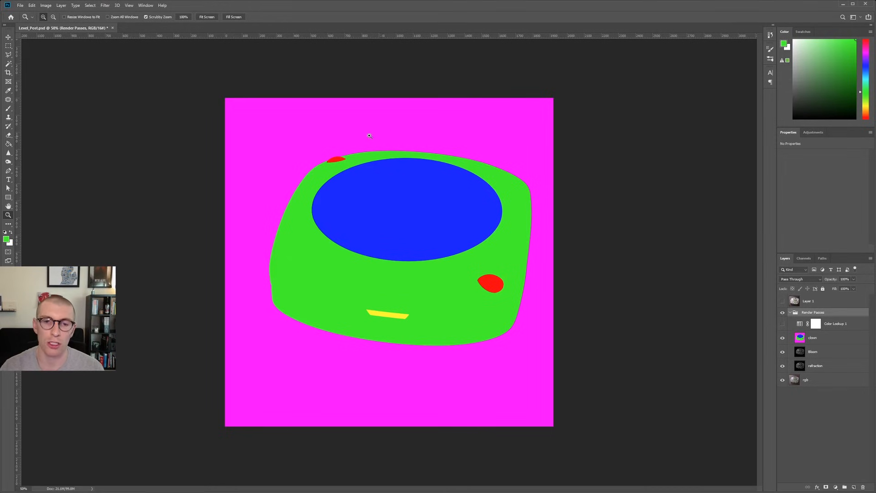
pyautogui.click(782, 338)
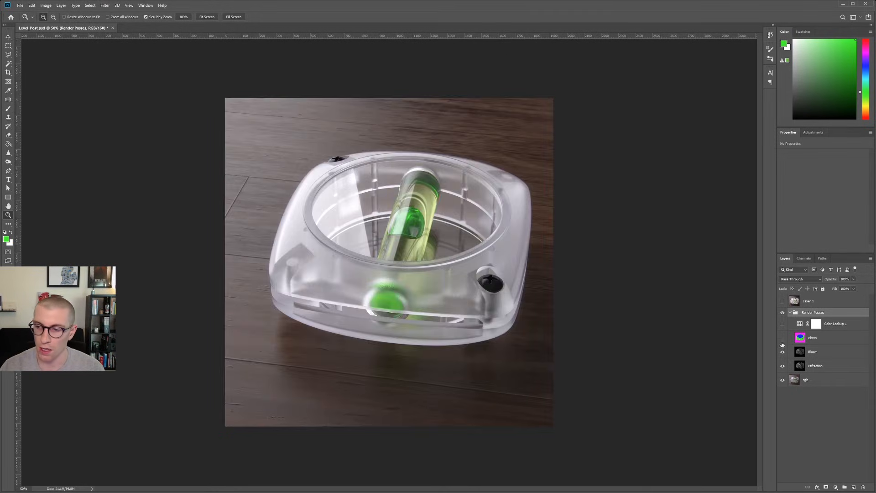
# Toggle and isolate the refraction layer to inspect it, then leave only the base rgb render visible.
pyautogui.click(783, 366)
pyautogui.click(783, 366)
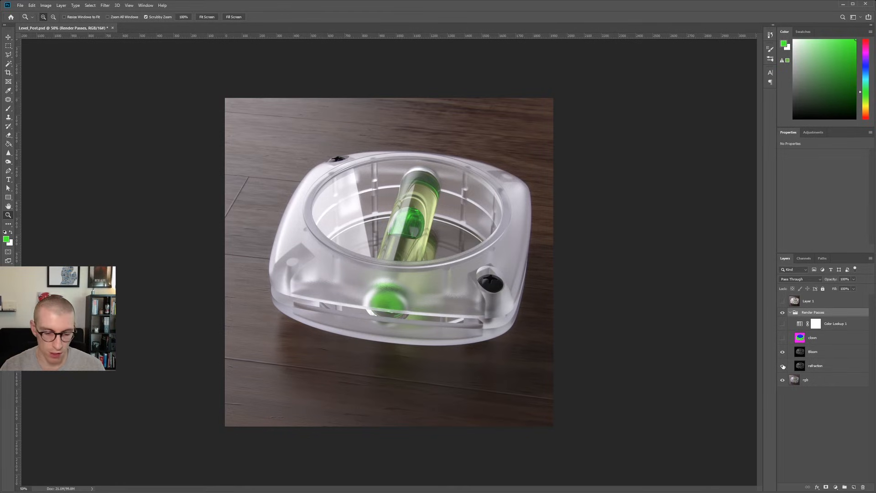
pyautogui.keyDown('alt'); pyautogui.click(783, 366); pyautogui.keyUp('alt')
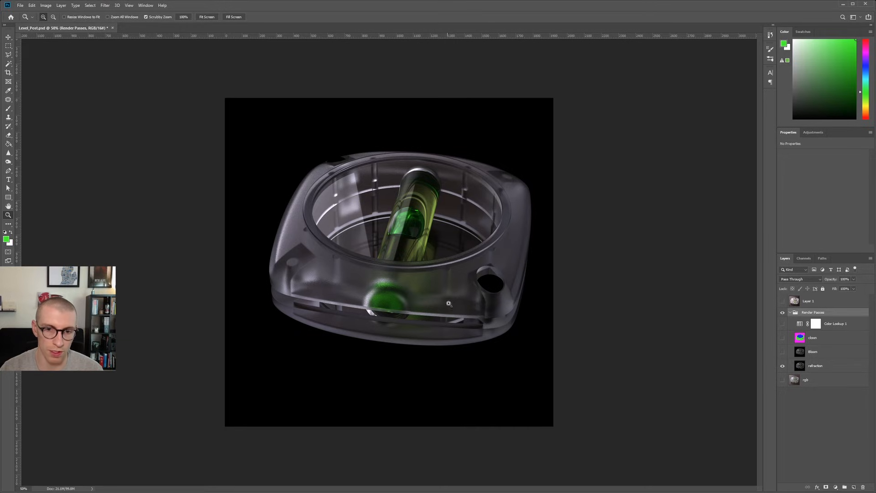
pyautogui.click(782, 366)
pyautogui.click(781, 379)
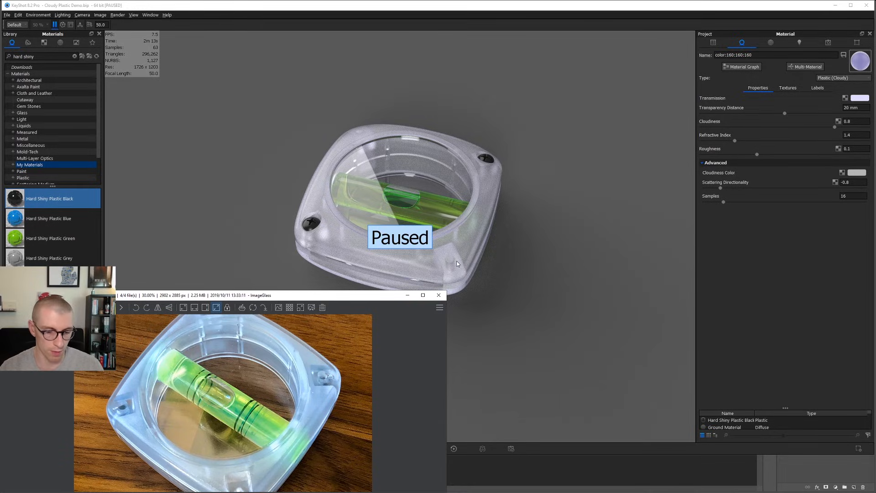
# Compare the raw rgb render with the reference photo of the real level in ImageGlass, and return to Photoshop.
pyautogui.hotkey('alt', 'Tab')
pyautogui.hotkey('alt', 'Tab')
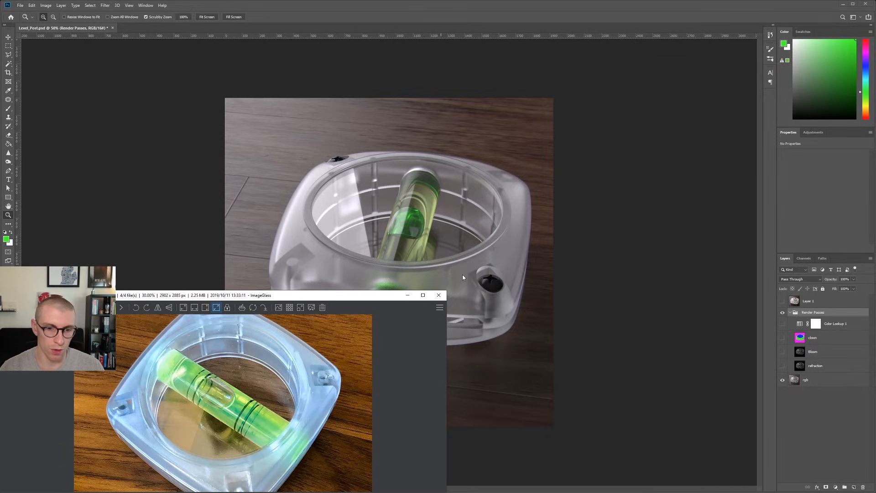
pyautogui.hotkey('alt', 'Tab')
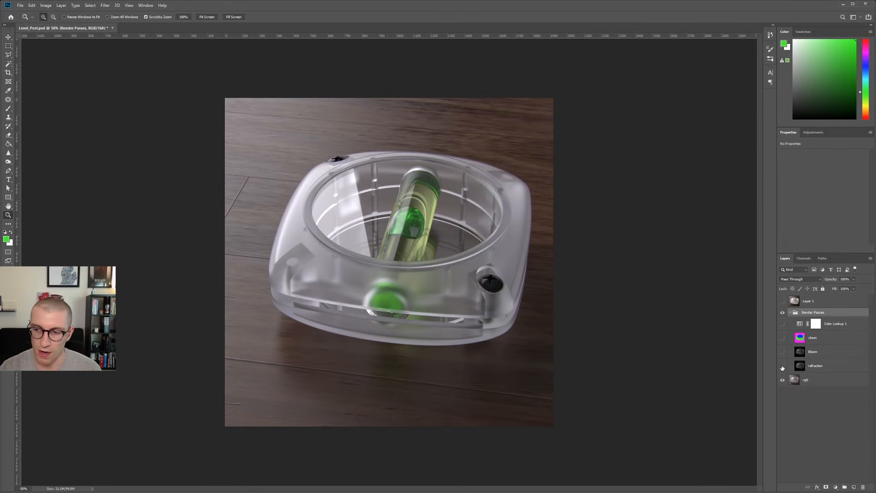
# Show the refraction layer over the rgb render, try the Normal and Darken blend modes, and settle on Screen.
pyautogui.click(783, 365)
pyautogui.click(815, 366)
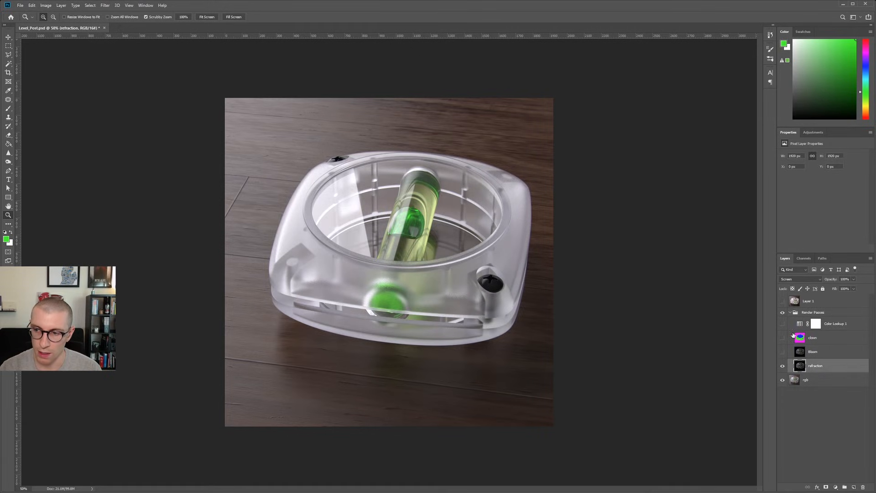
pyautogui.click(798, 278)
pyautogui.click(846, 457)
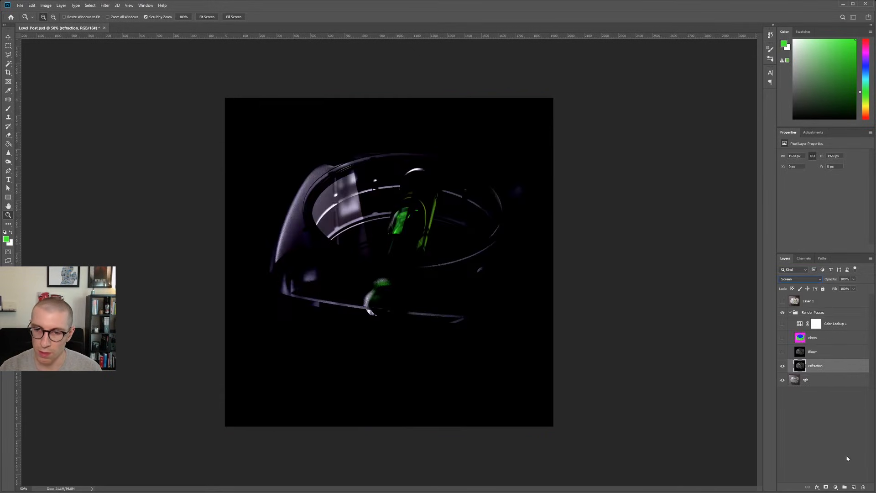
pyautogui.click(792, 279)
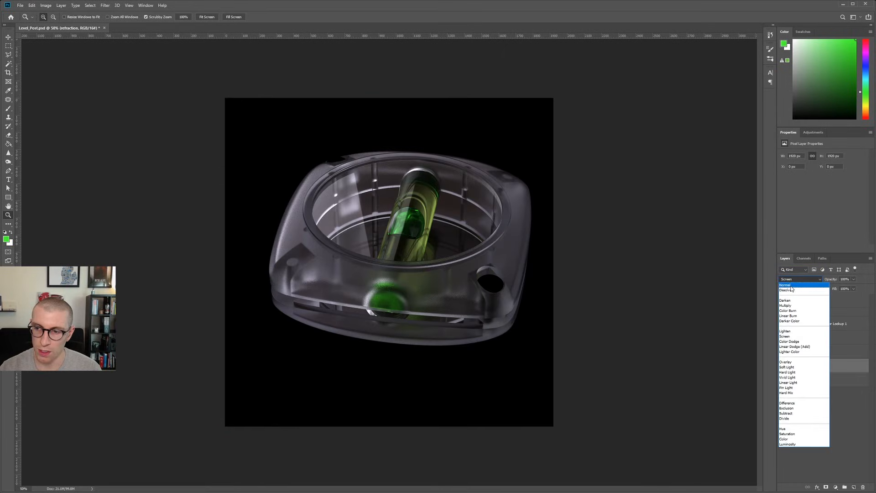
pyautogui.click(792, 280)
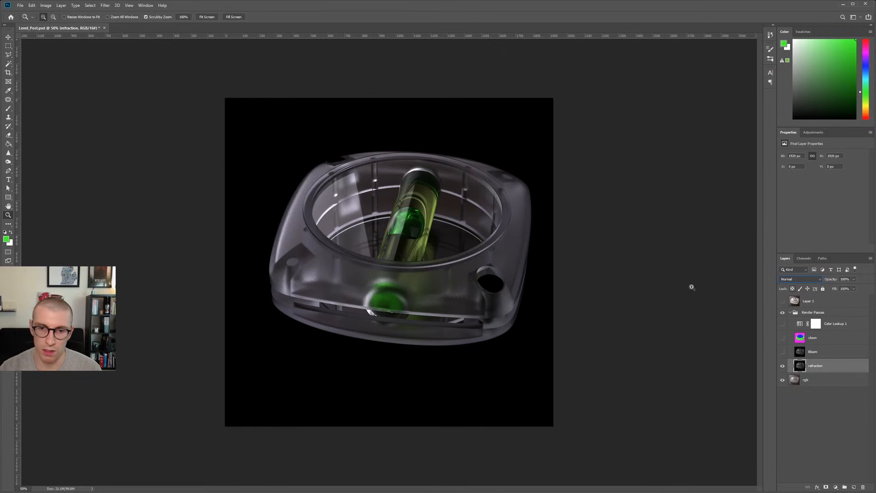
pyautogui.click(789, 280)
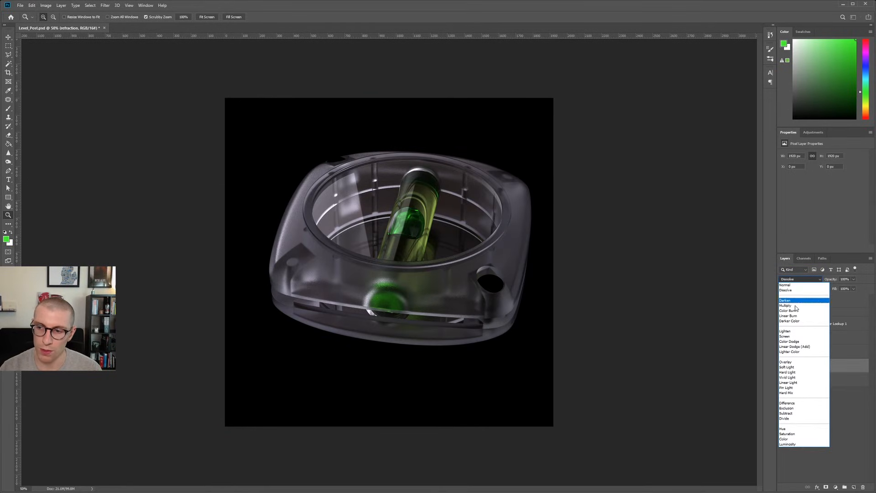
pyautogui.click(786, 284)
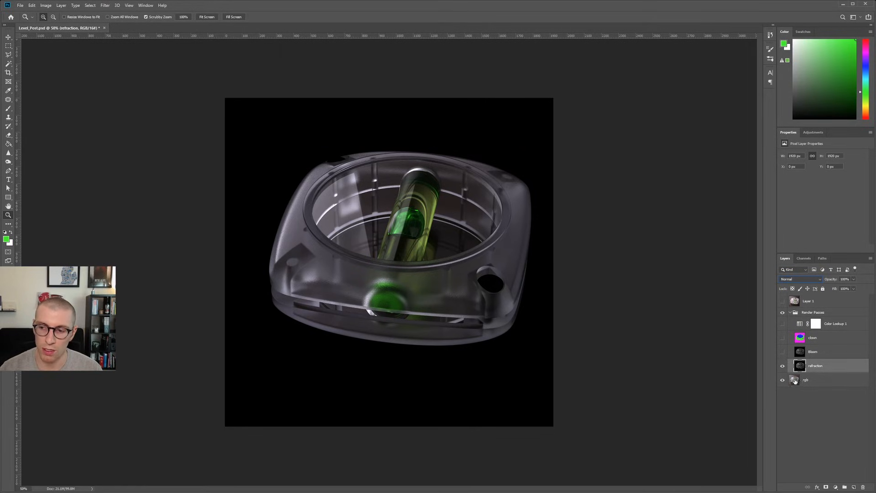
pyautogui.click(788, 279)
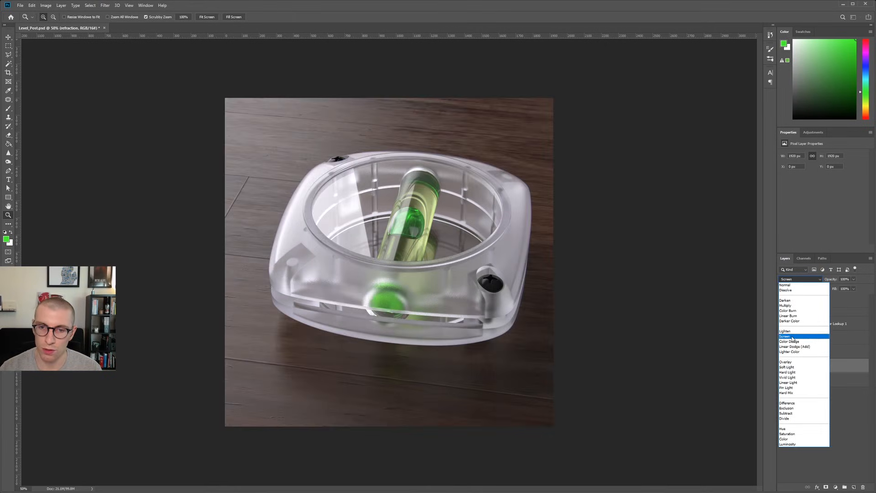
pyautogui.click(792, 338)
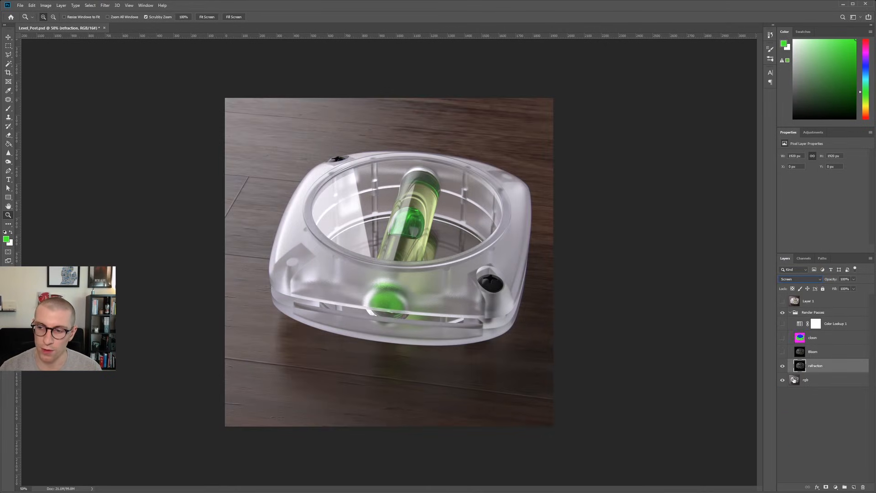
# Toggle the refraction layer's visibility to compare the render with and without it.
pyautogui.click(782, 366)
pyautogui.click(783, 367)
pyautogui.click(782, 368)
pyautogui.click(783, 367)
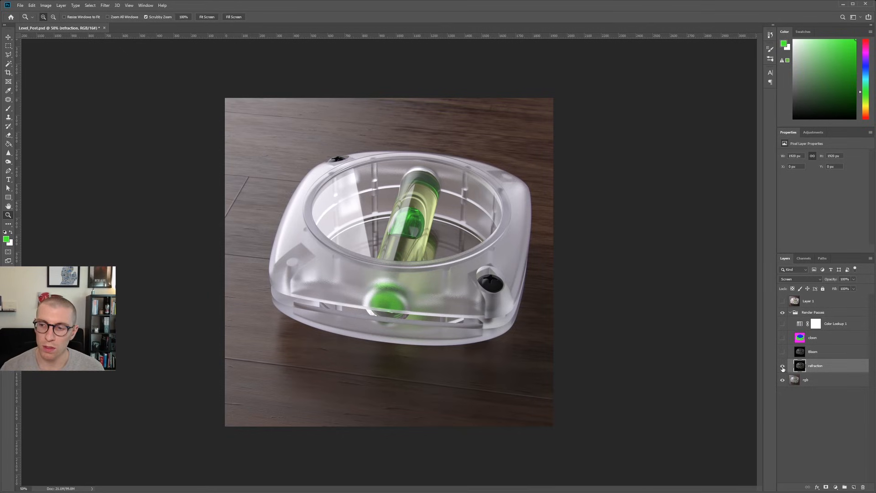
# Show the Bloom layer, inspect it in isolation, and combine it with the visible rgb and refraction layers.
pyautogui.click(812, 351)
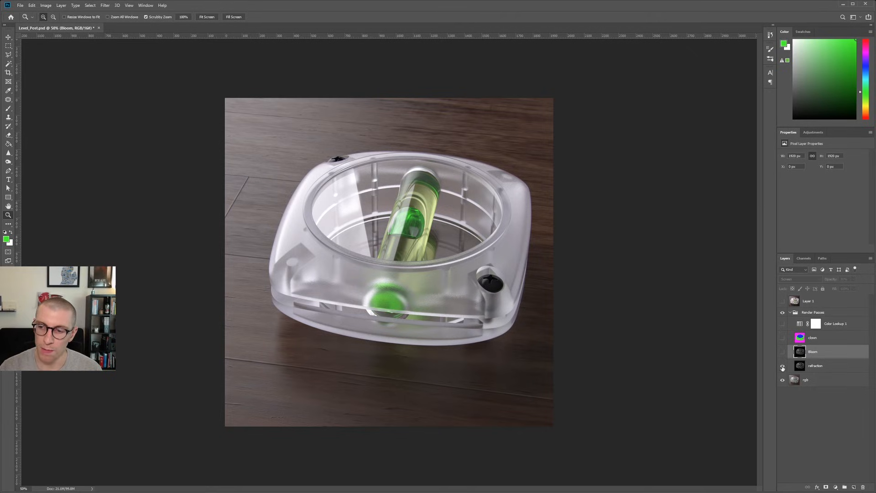
pyautogui.keyDown('alt'); pyautogui.click(781, 352); pyautogui.keyUp('alt')
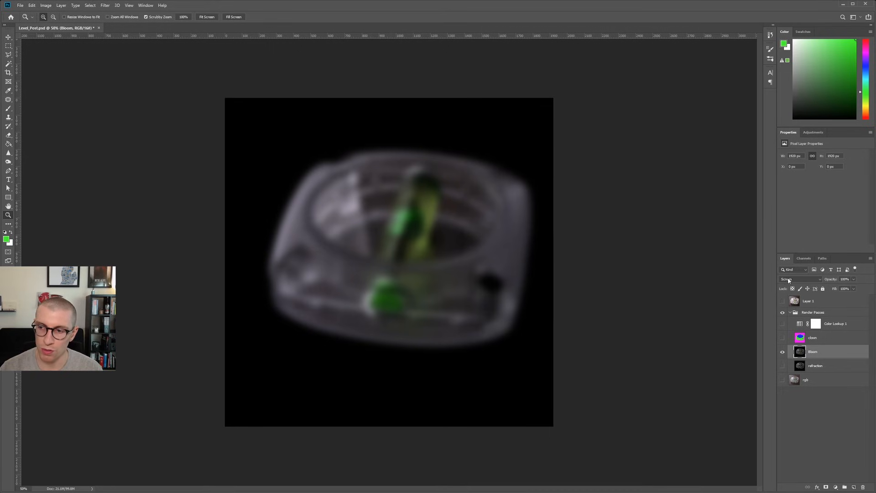
pyautogui.click(782, 379)
pyautogui.click(782, 366)
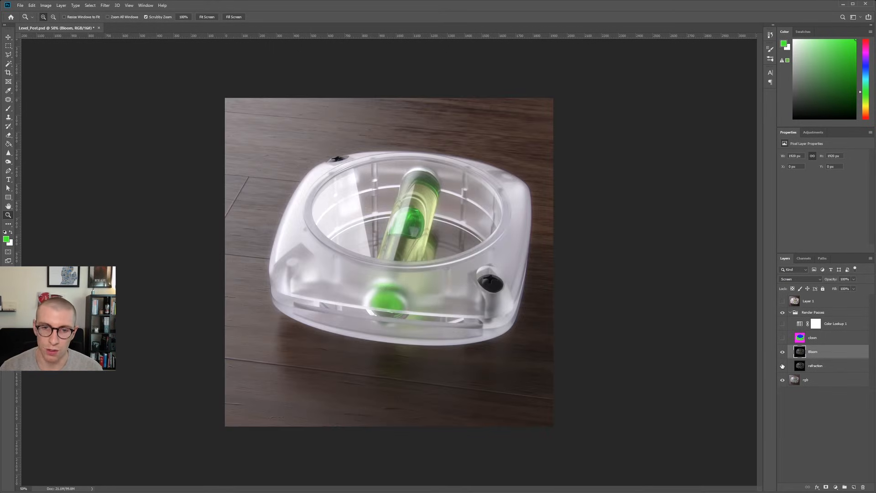
# Toggle the Bloom layer's visibility repeatedly to compare the render with and without the glow.
pyautogui.click(781, 352)
pyautogui.click(782, 352)
pyautogui.click(781, 353)
pyautogui.click(781, 353)
pyautogui.click(782, 353)
pyautogui.click(781, 352)
pyautogui.click(781, 353)
pyautogui.click(781, 352)
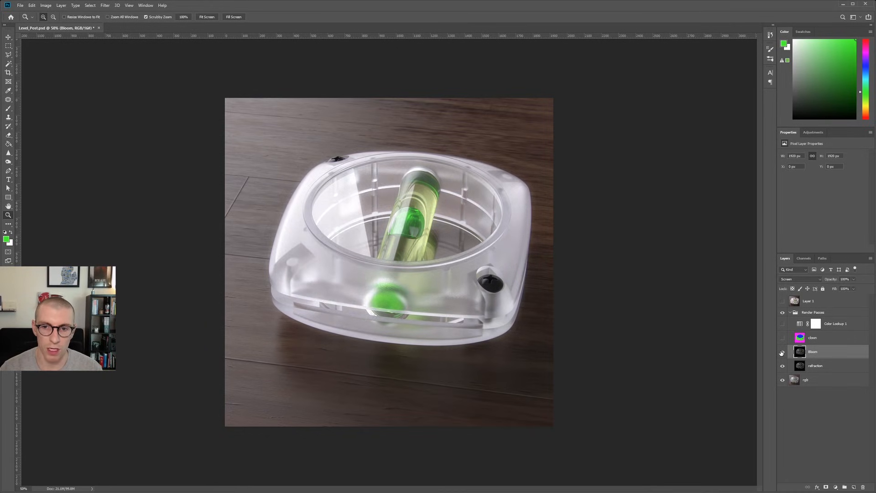
# Set the Bloom layer's opacity to 30% and toggle its visibility to compare the softened glow.
pyautogui.click(845, 279)
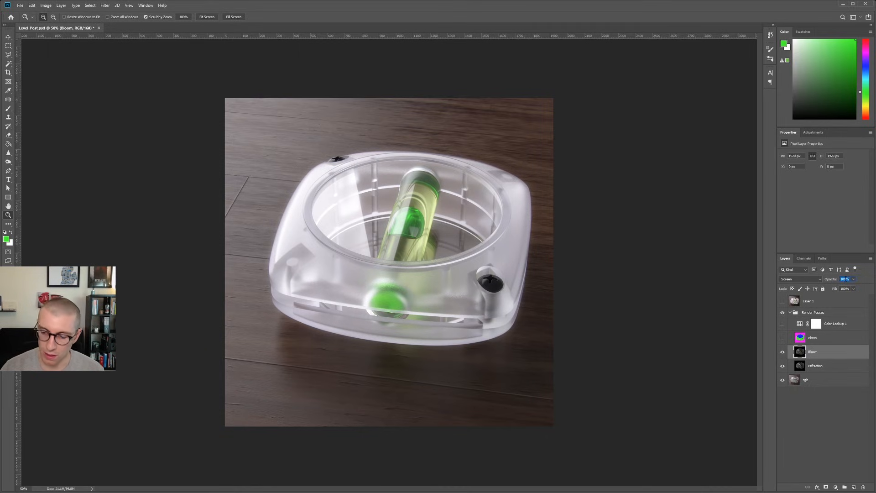
pyautogui.write('30')
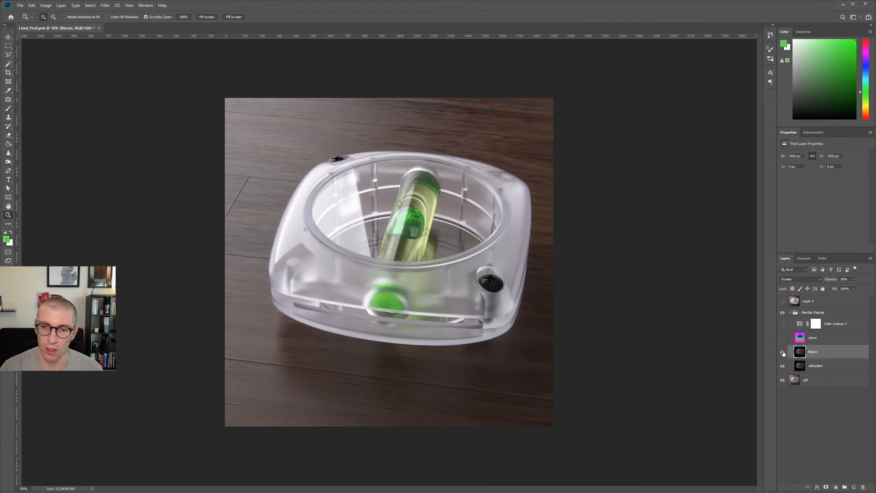
pyautogui.click(783, 354)
pyautogui.click(783, 353)
pyautogui.click(782, 353)
pyautogui.click(783, 353)
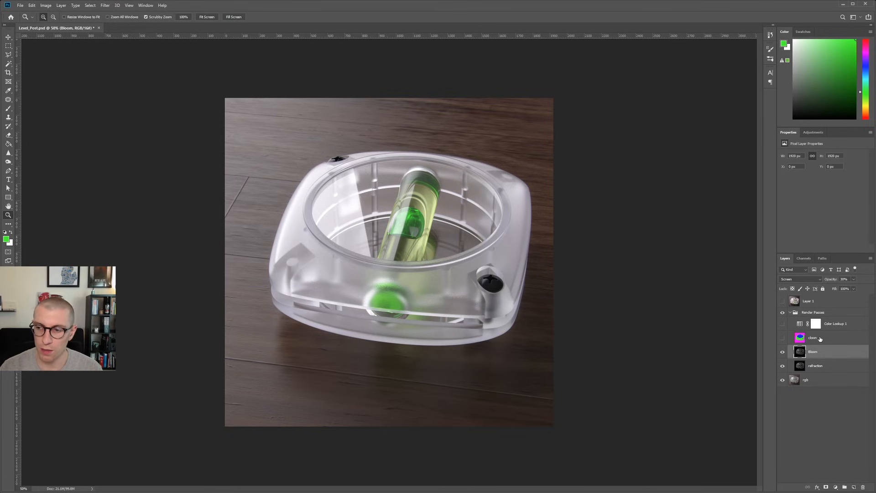
# Show the Color Lookup 1 adjustment layer, compare the image with and without it, and set its opacity to 100%.
pyautogui.click(781, 325)
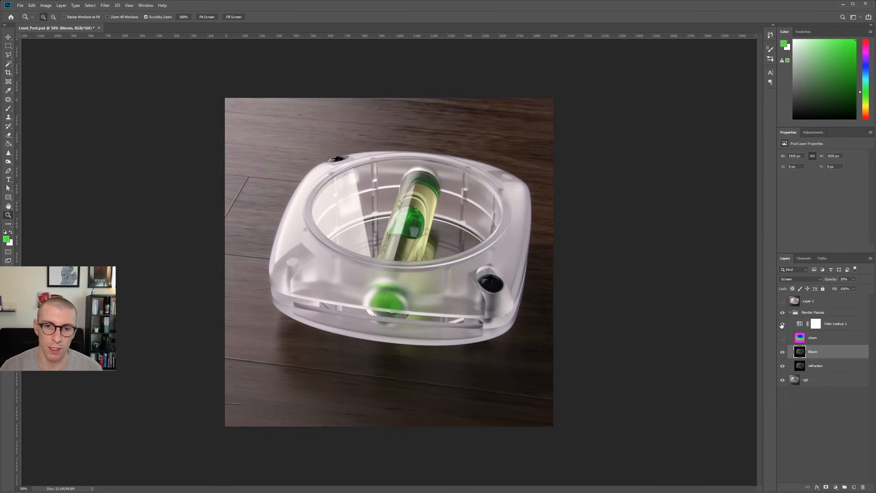
pyautogui.click(781, 324)
pyautogui.click(781, 324)
pyautogui.click(838, 323)
pyautogui.moveTo(849, 279); pyautogui.dragTo(816, 279)
pyautogui.write('100')
pyautogui.press('Return')
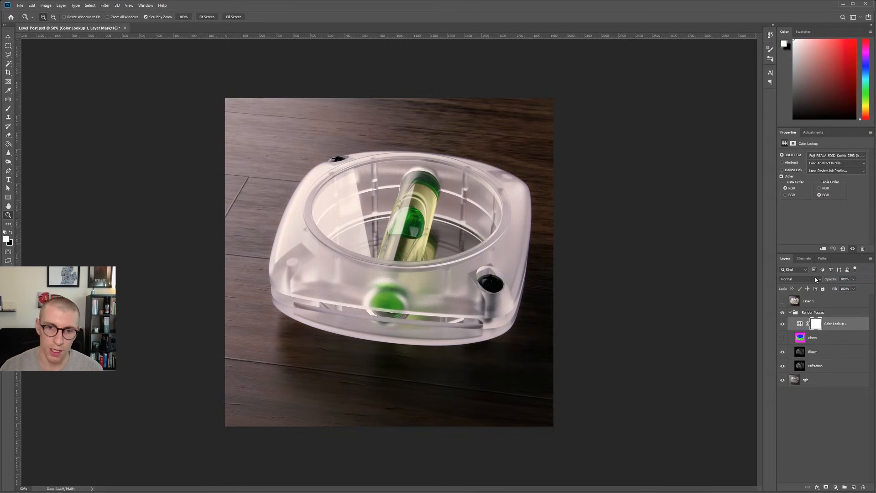
# Toggle Color Lookup 1 to check the full-strength grade and set its opacity to 50%.
pyautogui.click(782, 324)
pyautogui.click(782, 324)
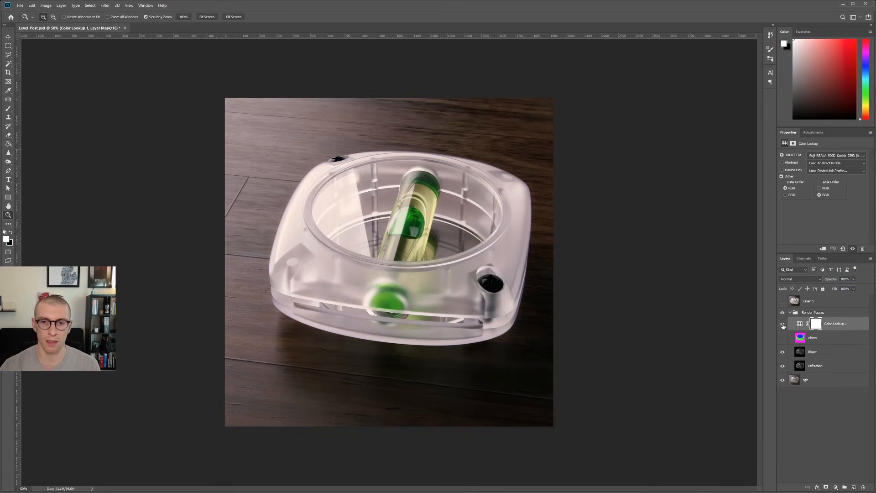
pyautogui.click(844, 279)
pyautogui.write('50')
pyautogui.press('Return')
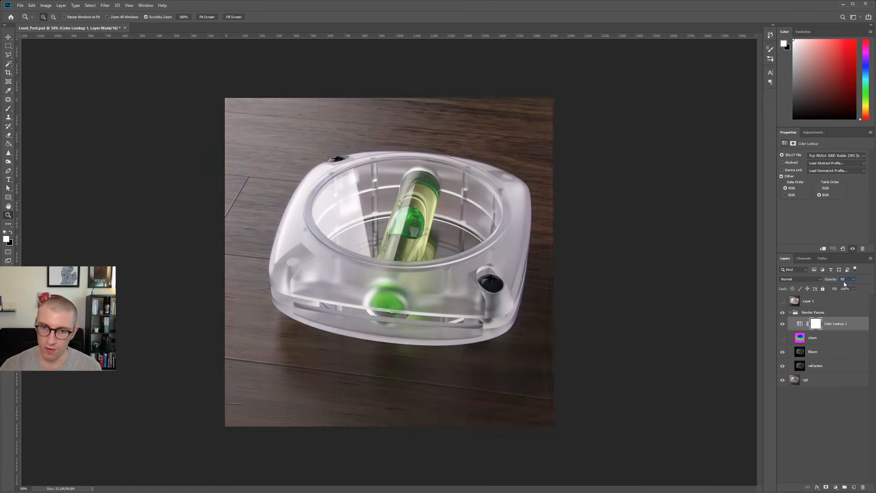
# Add a second Color Lookup adjustment and try the Fuji ETERNA 250D Fuji 3510, Candlelight, FallColors and Fuji F125 Kodak 2393 LUTs.
pyautogui.click(813, 132)
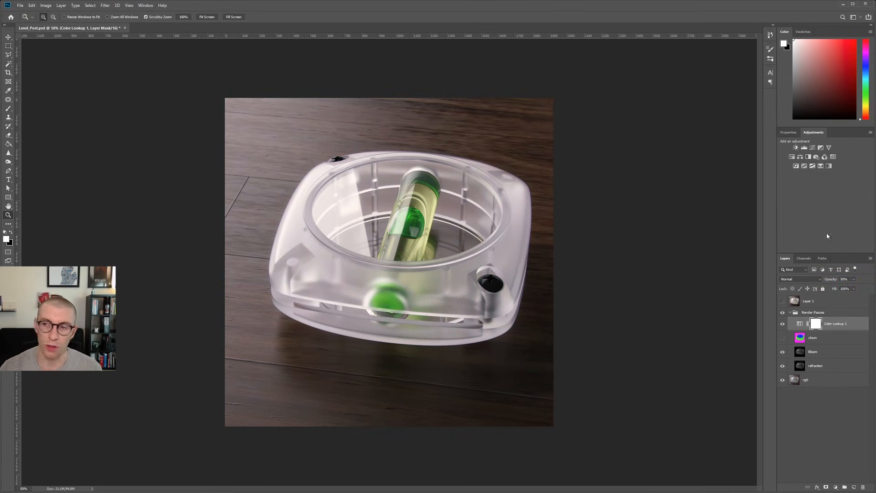
pyautogui.click(833, 157)
pyautogui.click(834, 157)
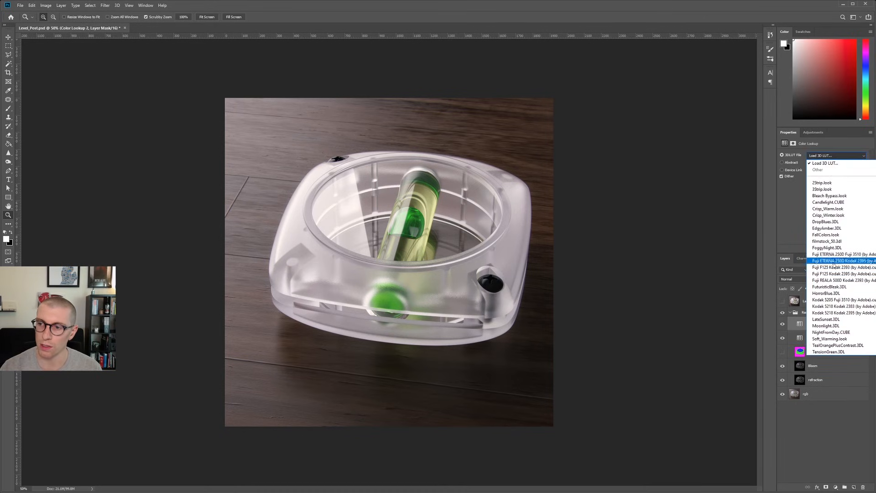
pyautogui.click(831, 257)
pyautogui.click(830, 155)
pyautogui.click(832, 205)
pyautogui.click(827, 156)
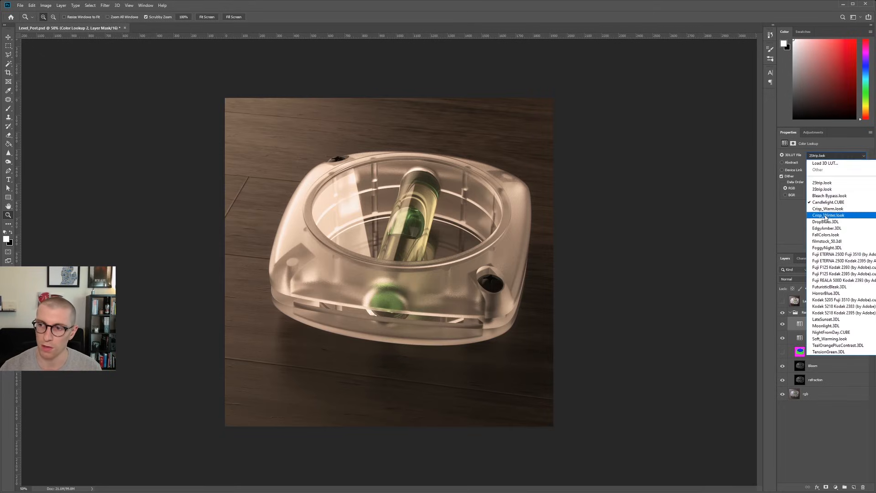
pyautogui.click(826, 234)
pyautogui.click(830, 156)
pyautogui.click(834, 268)
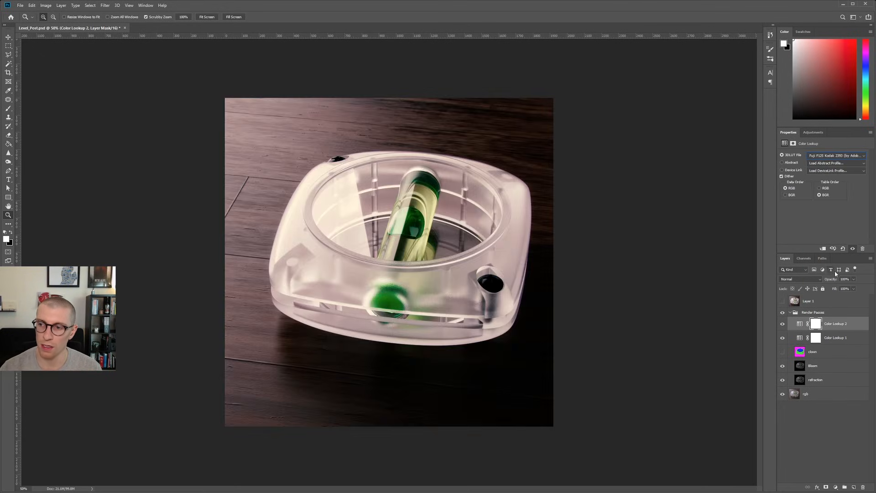
# Delete the Color Lookup 2 adjustment layer.
pyautogui.click(853, 279)
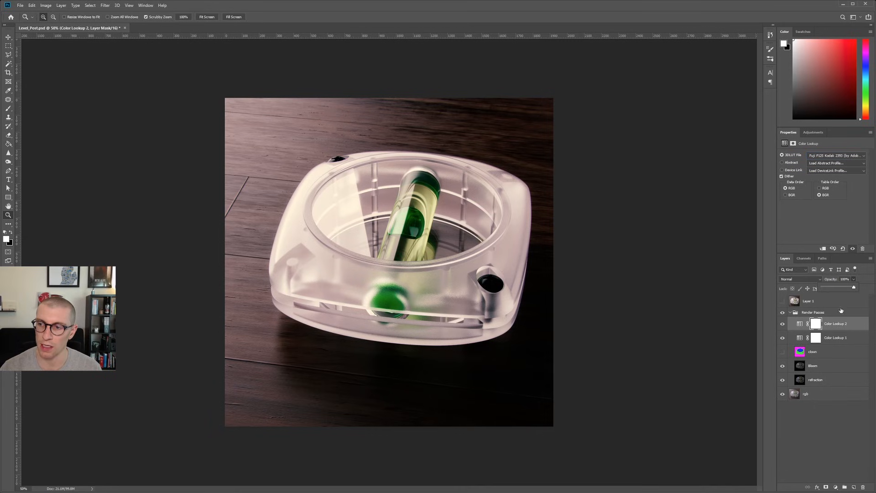
pyautogui.click(844, 325)
pyautogui.click(862, 488)
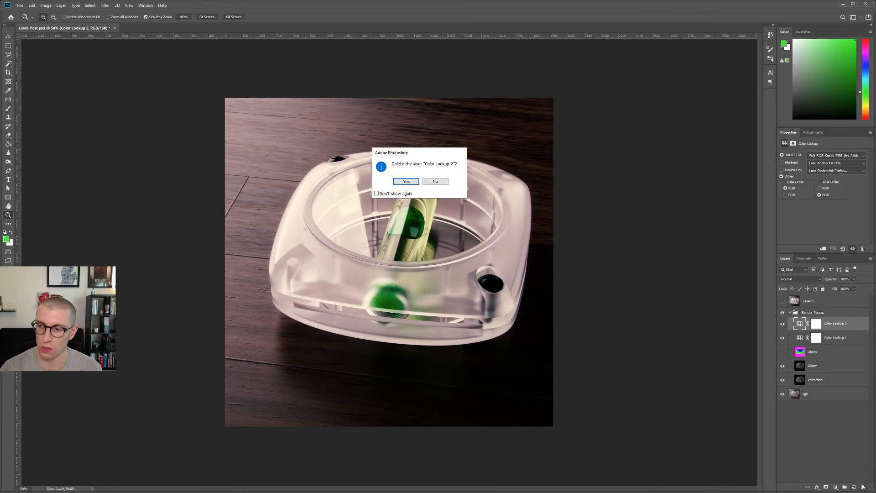
pyautogui.press('Return')
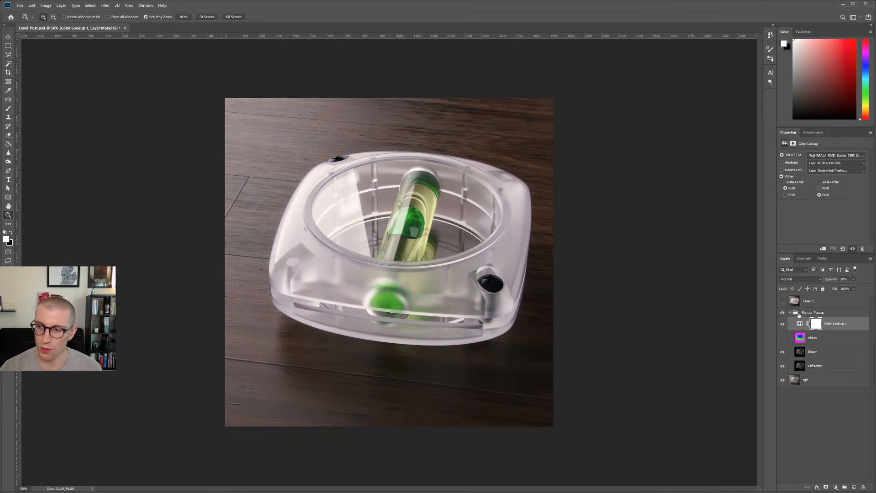
# Show Layer 1 above the render passes and toggle its visibility to compare it with the composite below.
pyautogui.click(783, 338)
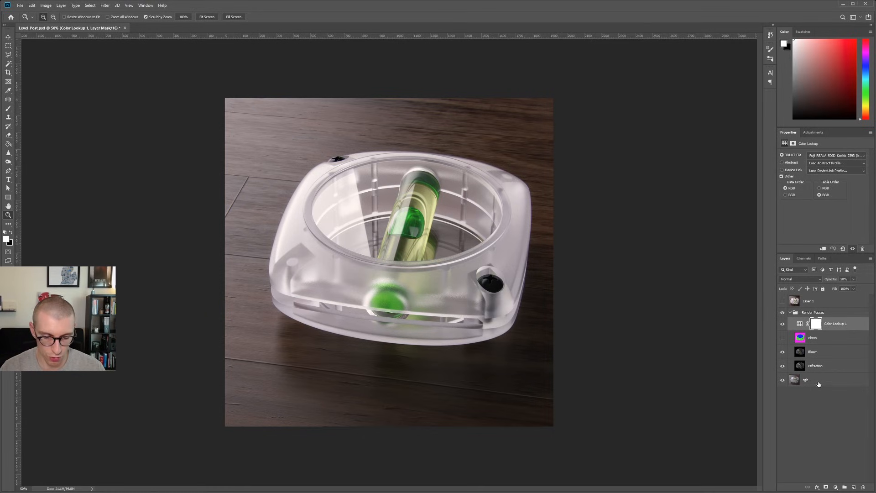
pyautogui.click(782, 301)
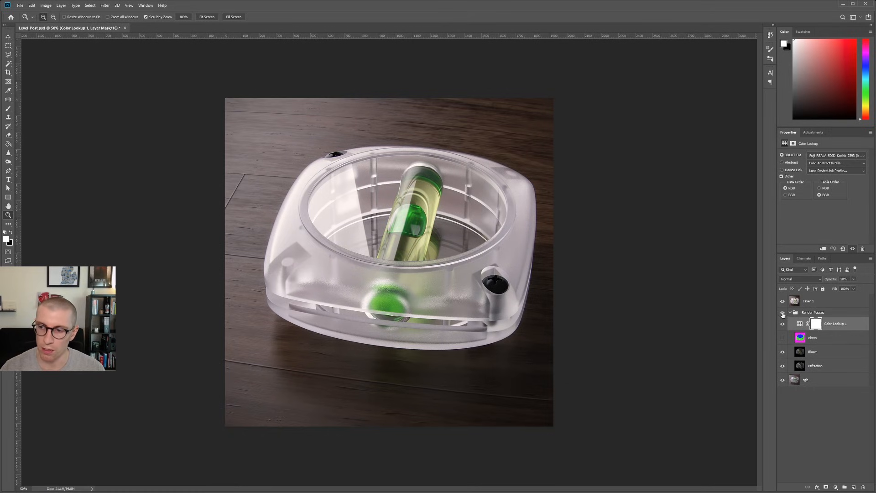
pyautogui.click(782, 302)
pyautogui.click(782, 304)
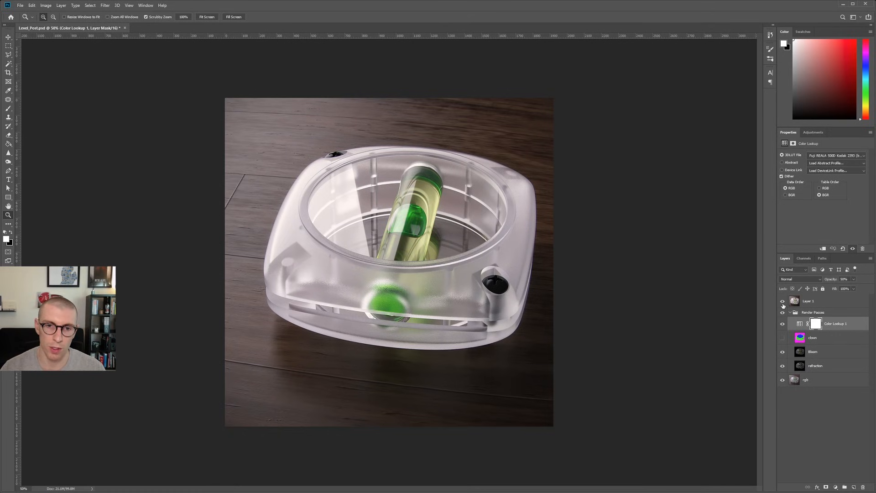
pyautogui.click(782, 303)
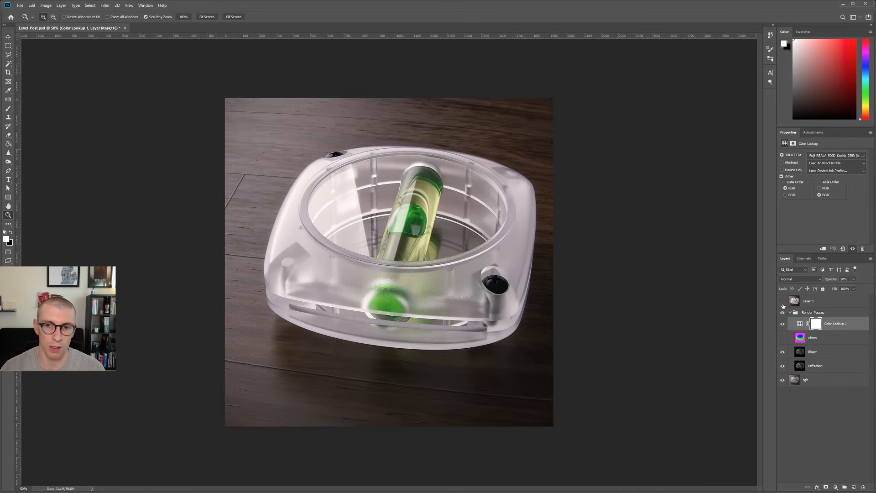
pyautogui.click(782, 303)
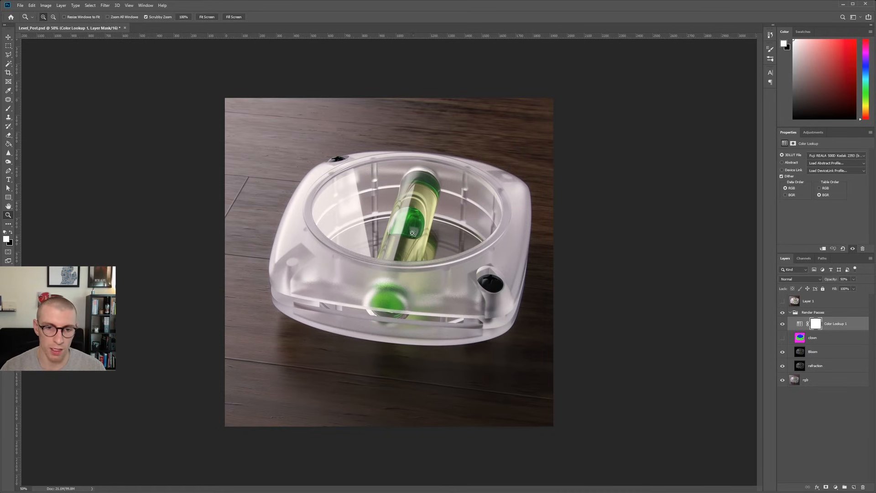
pyautogui.click(782, 301)
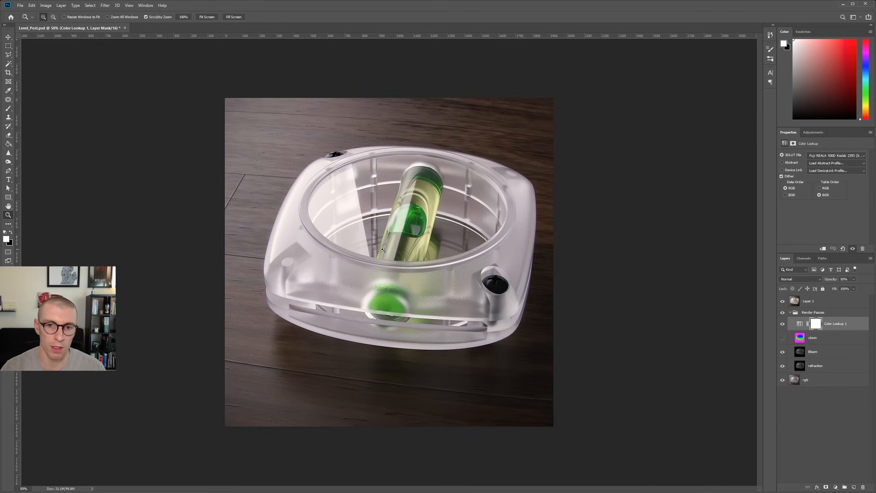
# Try a custom Lens Correction on Layer 1 with Remove Distortion set to -6.
pyautogui.click(812, 302)
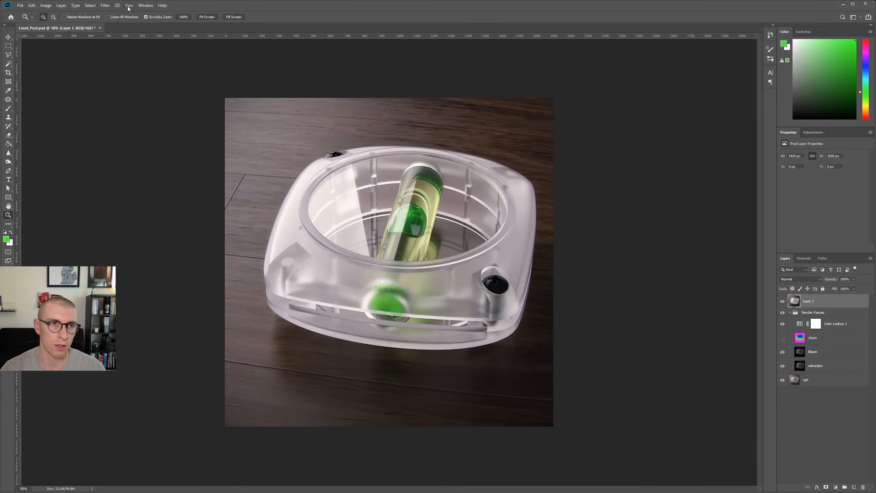
pyautogui.click(146, 5)
pyautogui.moveTo(105, 5)
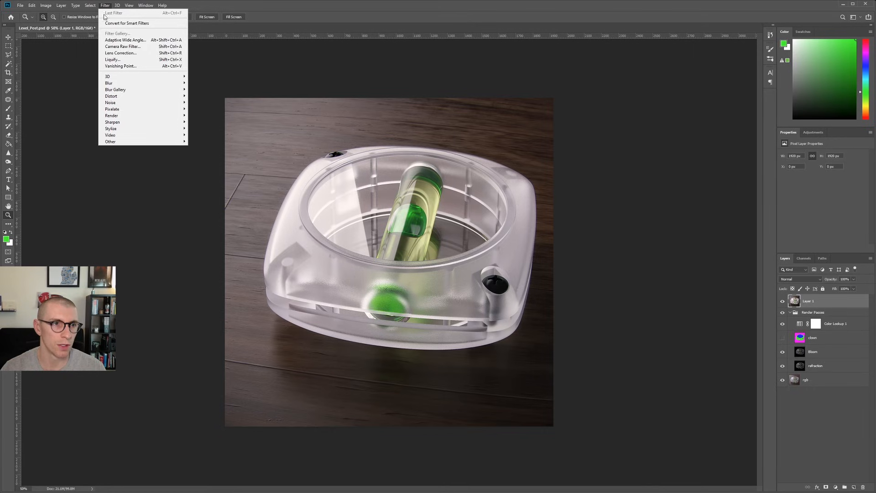
pyautogui.click(115, 55)
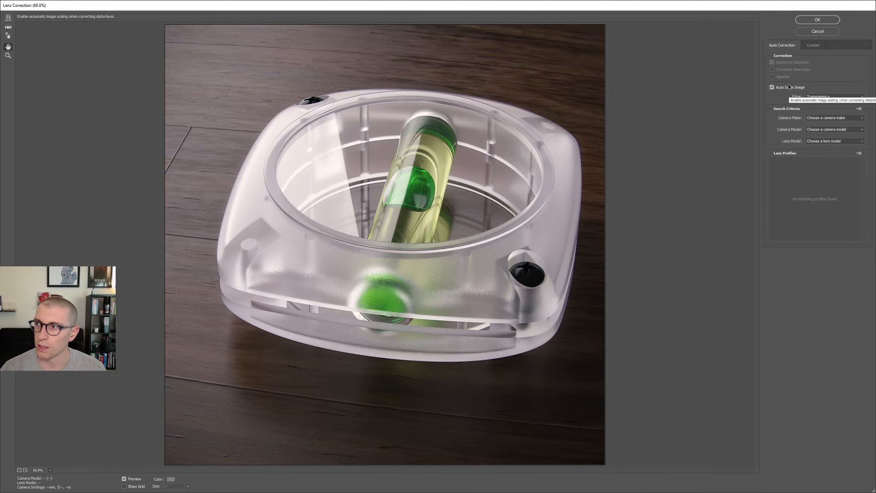
pyautogui.click(818, 45)
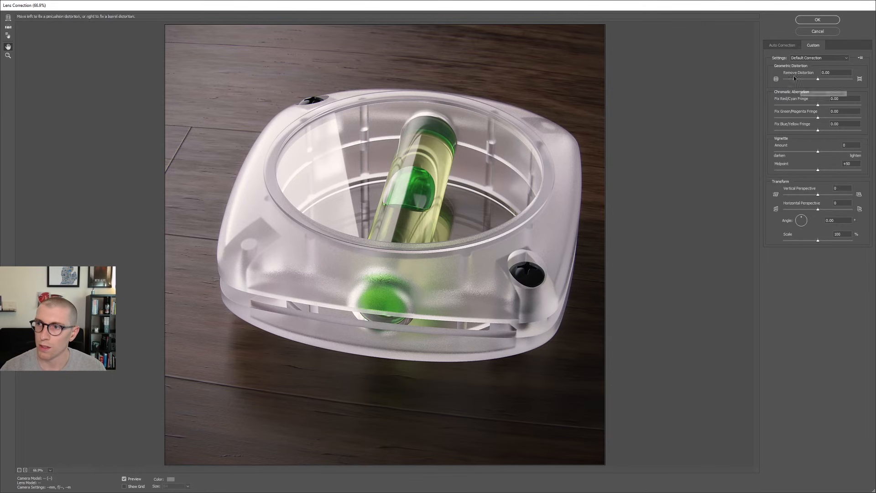
pyautogui.click(826, 73)
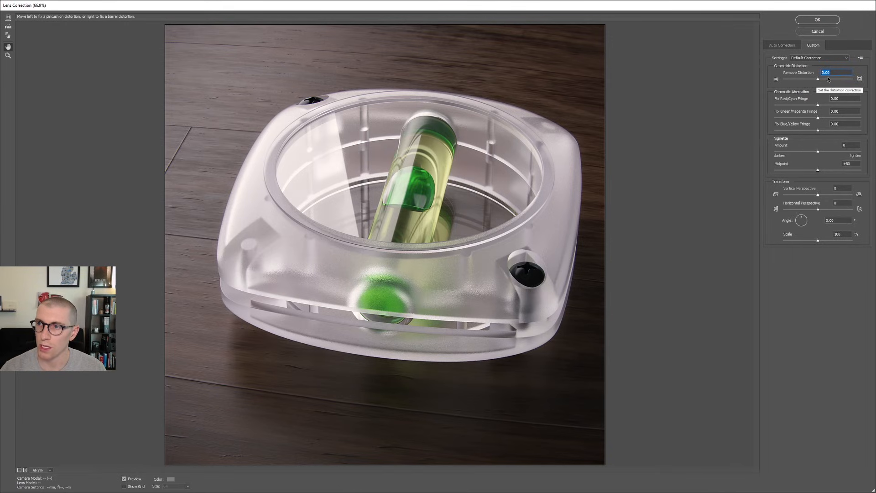
pyautogui.write('-6')
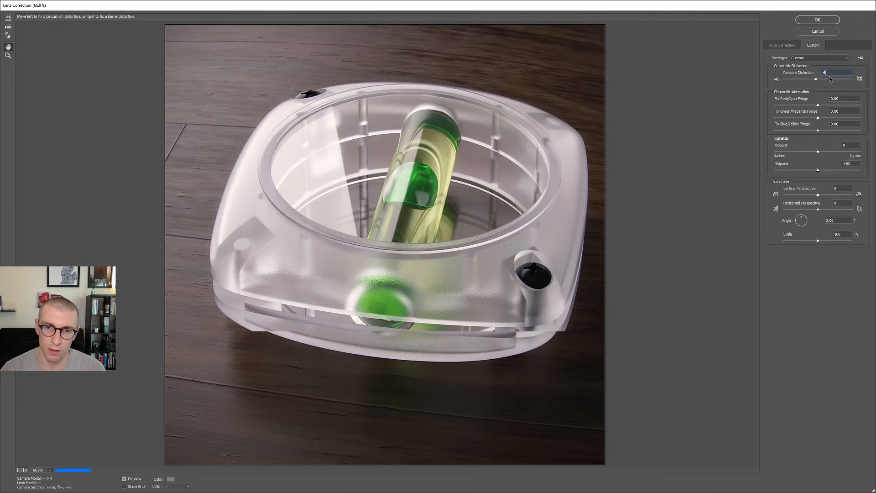
pyautogui.press('Return')
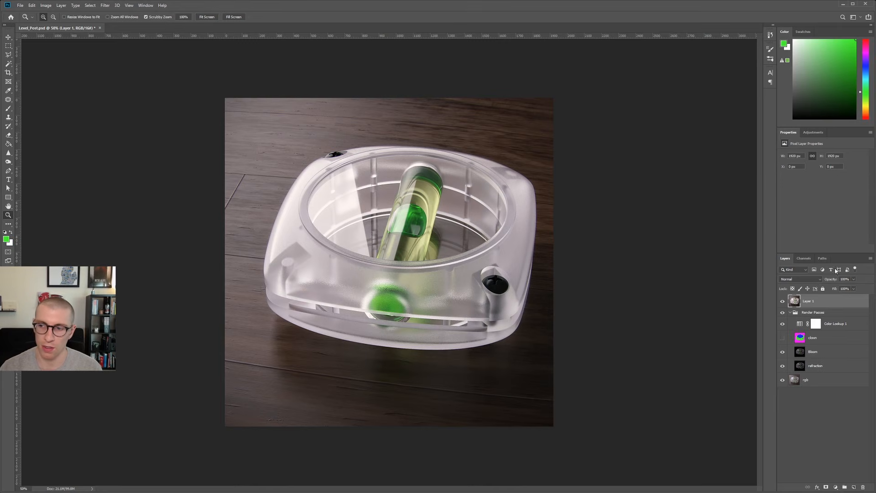
# Toggle Layer 1's visibility at different zoom levels to compare its distortion and sharpness with the layers below.
pyautogui.click(783, 301)
pyautogui.click(783, 302)
pyautogui.click(783, 302)
pyautogui.click(389, 292)
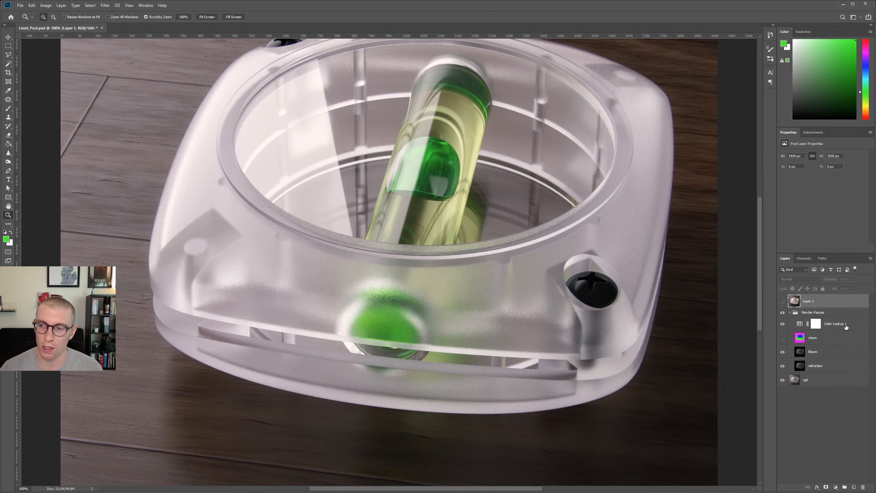
pyautogui.click(782, 302)
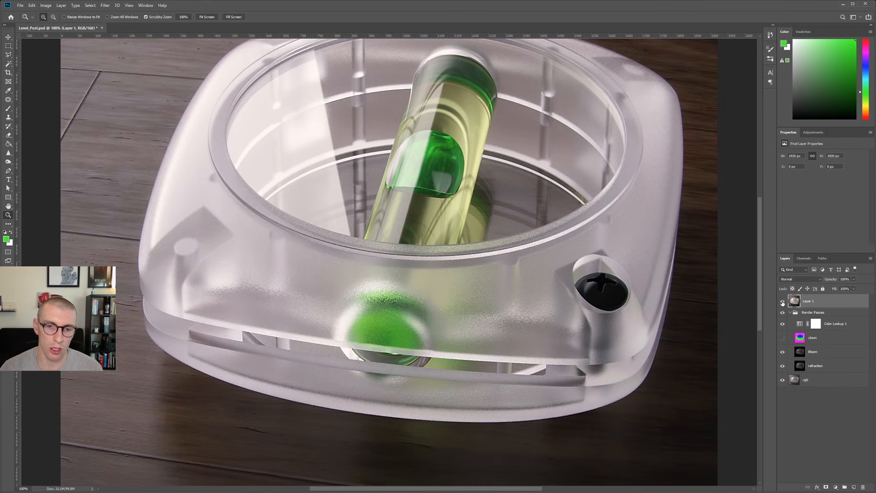
pyautogui.click(783, 302)
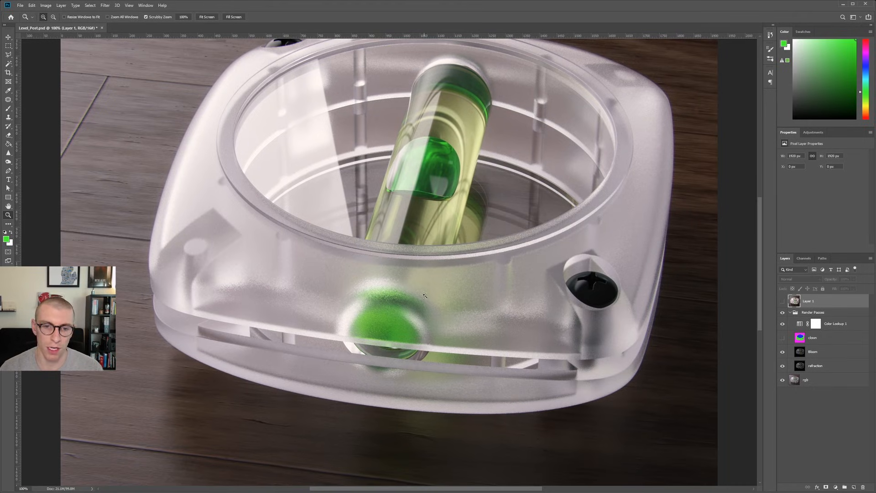
pyautogui.keyDown('alt'); pyautogui.click(414, 286); pyautogui.keyUp('alt')
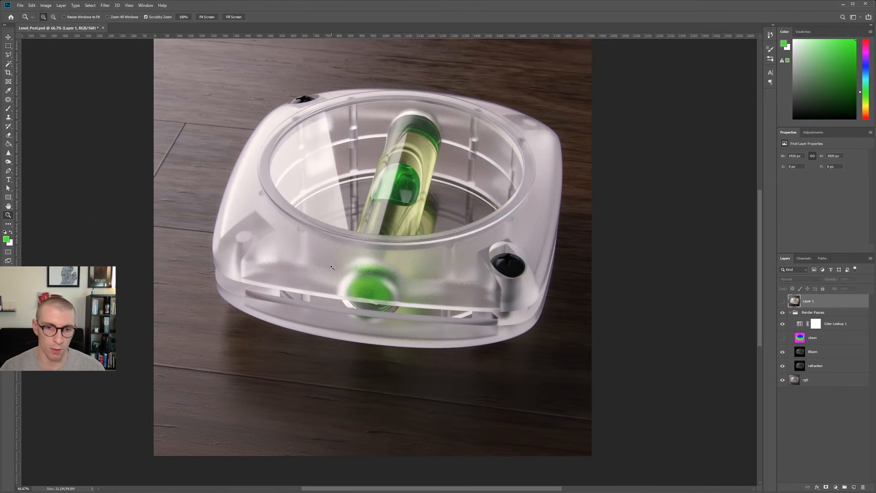
pyautogui.click(782, 302)
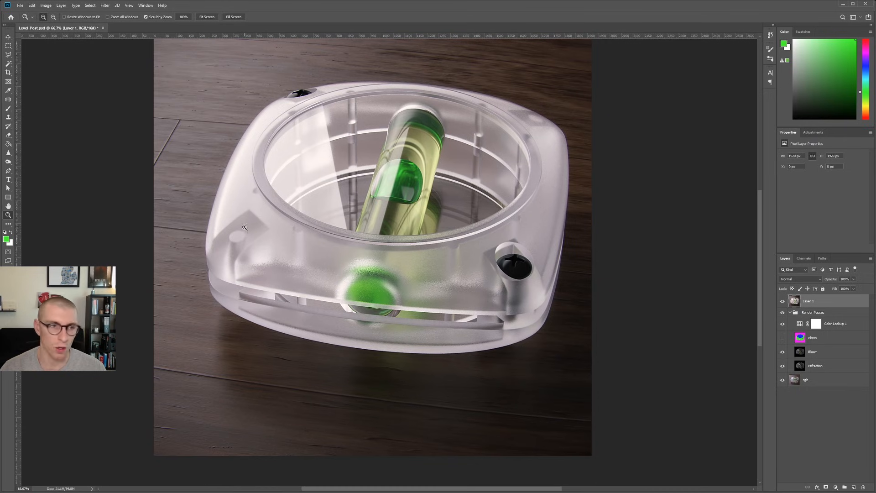
pyautogui.click(9, 154)
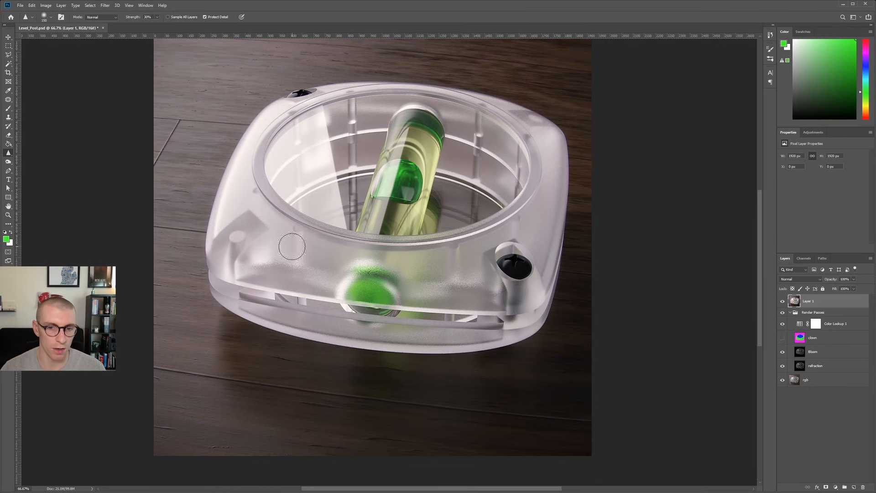
pyautogui.press('z')
pyautogui.keyDown('alt'); pyautogui.click(504, 204); pyautogui.keyUp('alt')
pyautogui.moveTo(504, 205); pyautogui.dragTo(500, 231)
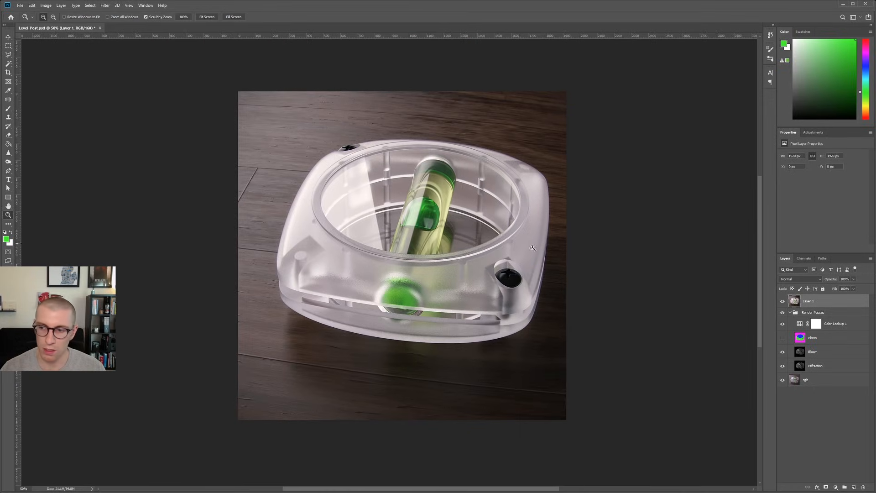
# Compare Layer 1 with the raw rgb render while the Render Passes group is hidden, and examine the finished image up close.
pyautogui.click(783, 301)
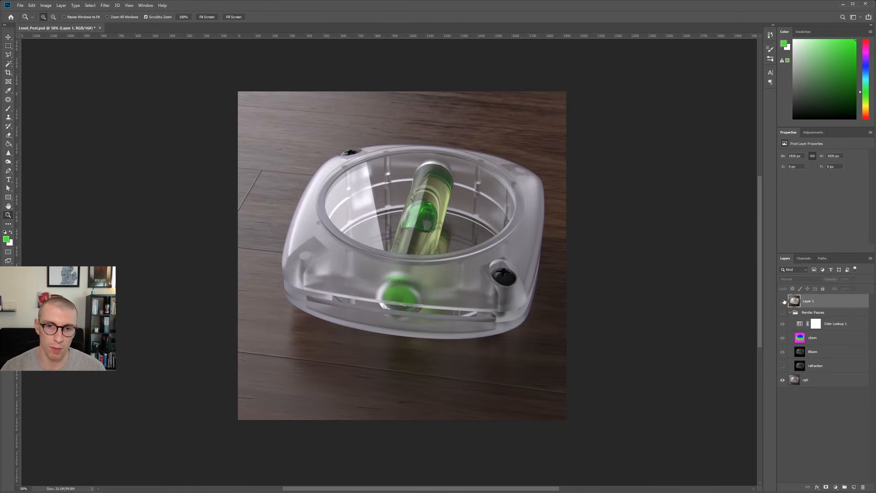
pyautogui.click(783, 301)
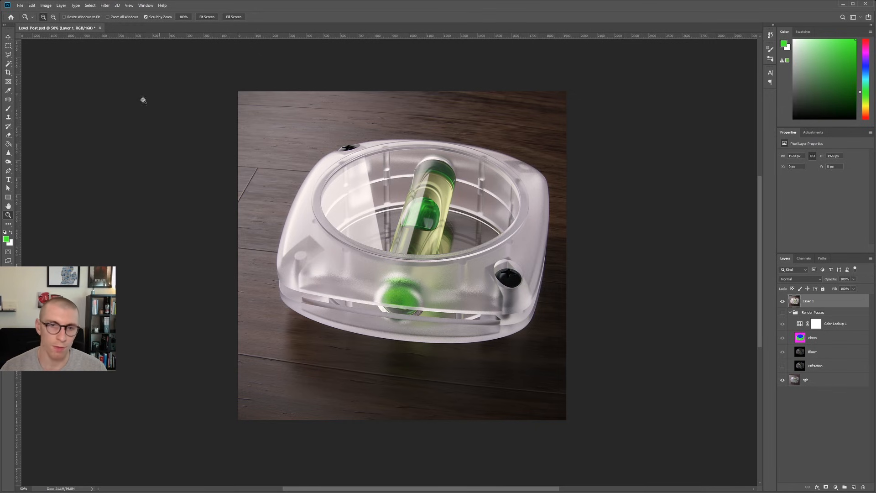
pyautogui.click(441, 210)
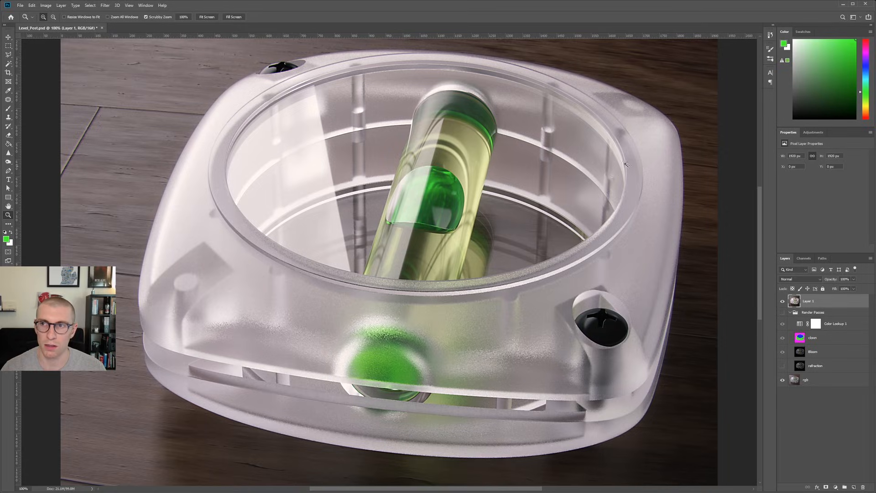
pyautogui.keyDown('alt'); pyautogui.click(411, 228); pyautogui.keyUp('alt')
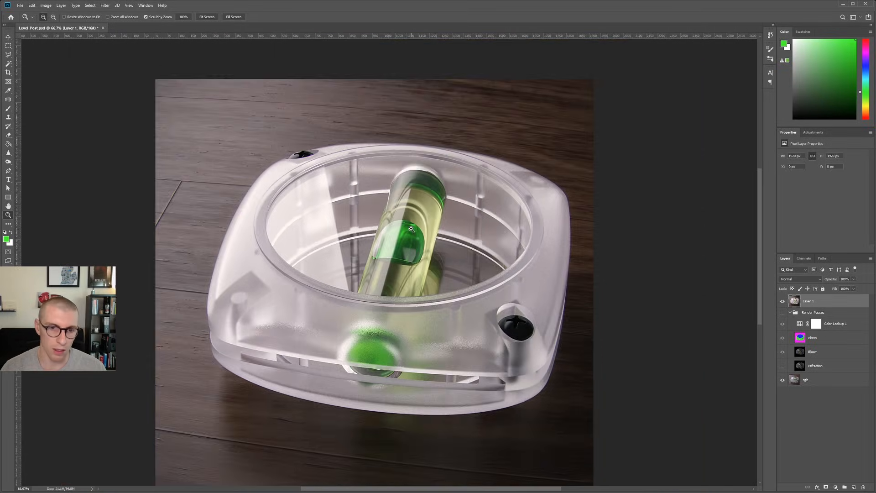
pyautogui.moveTo(400, 305); pyautogui.dragTo(418, 221)
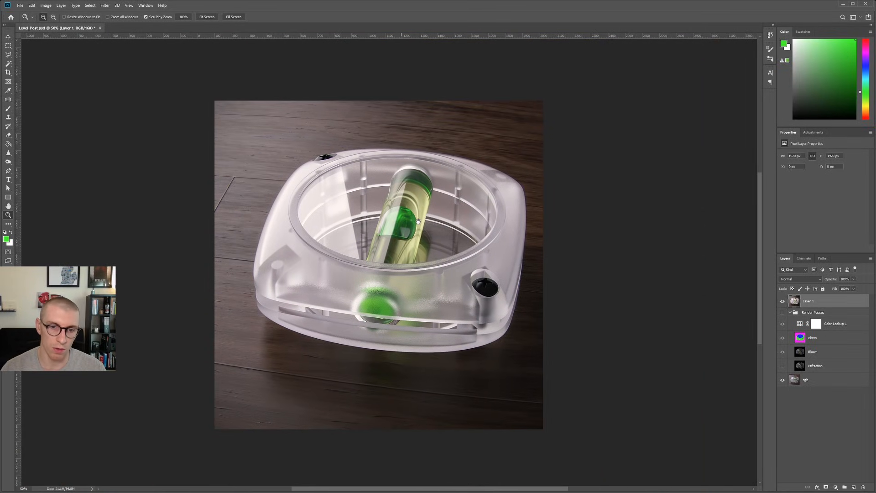